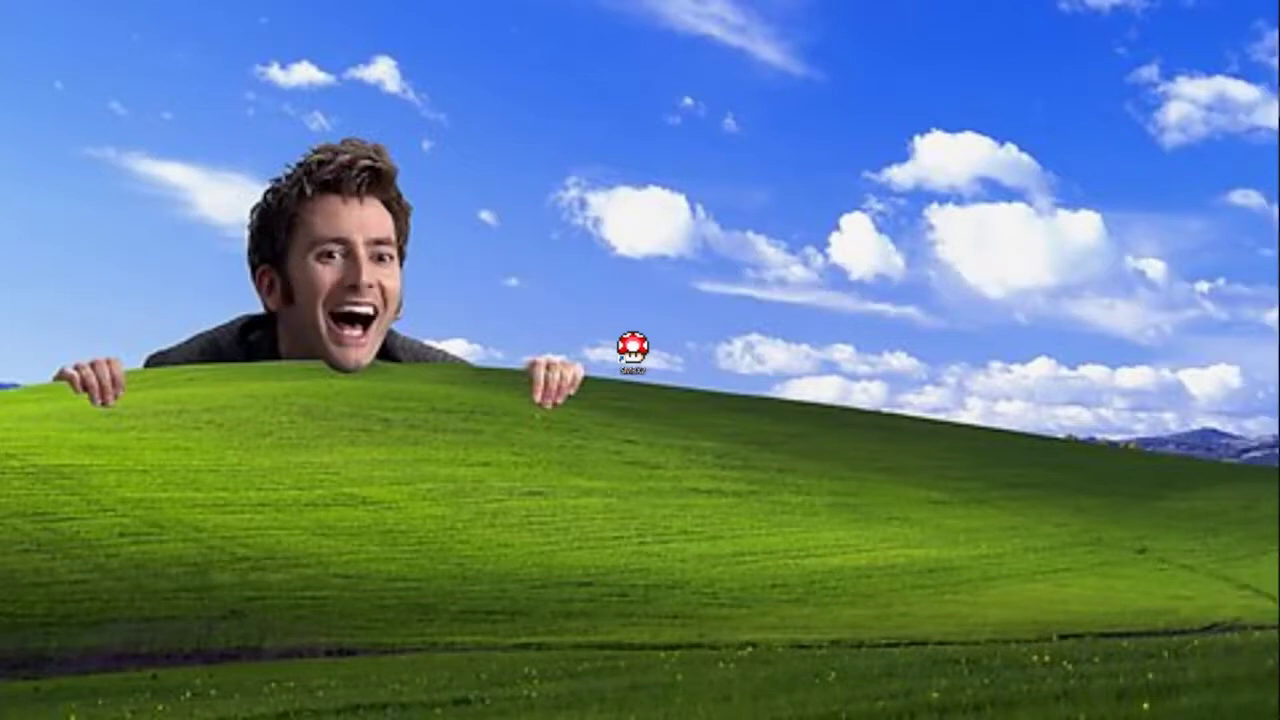
# - Open the level editor from the SMBX launcher and dismiss the Tip of the day window
pyautogui.doubleClick(645, 357)
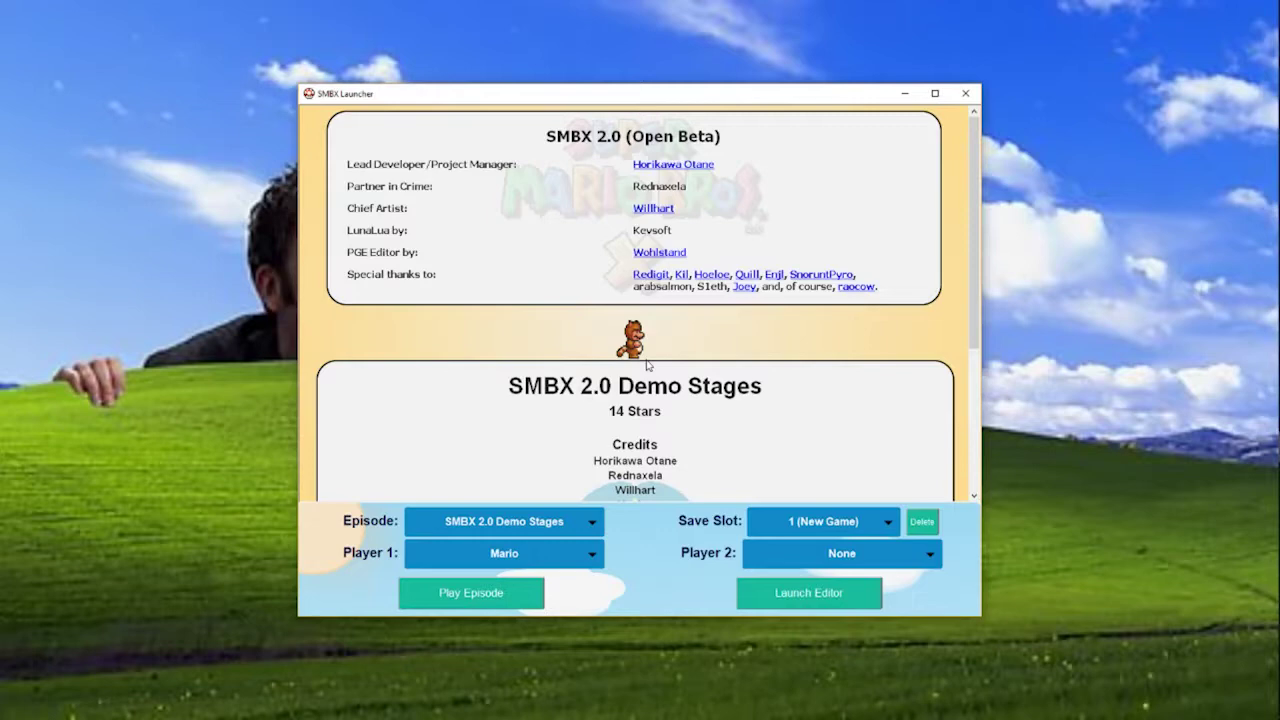
pyautogui.click(812, 597)
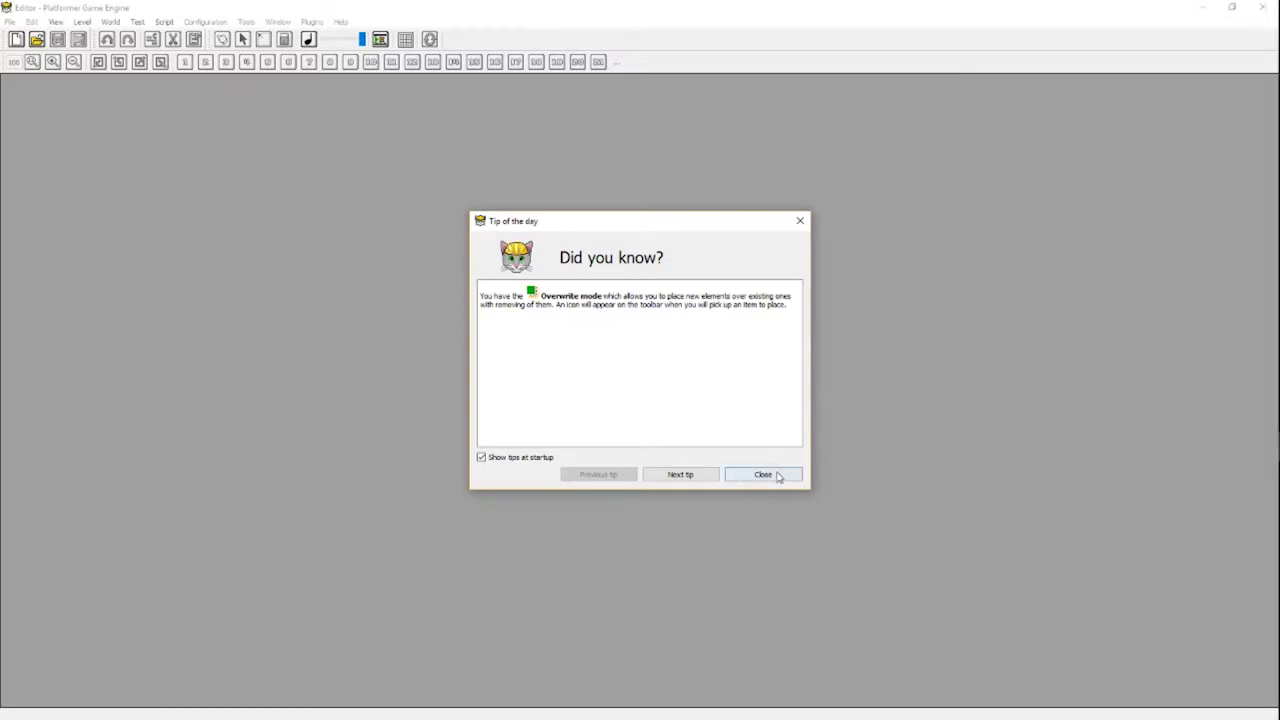
pyautogui.click(679, 474)
pyautogui.click(679, 474)
pyautogui.click(679, 475)
pyautogui.click(679, 474)
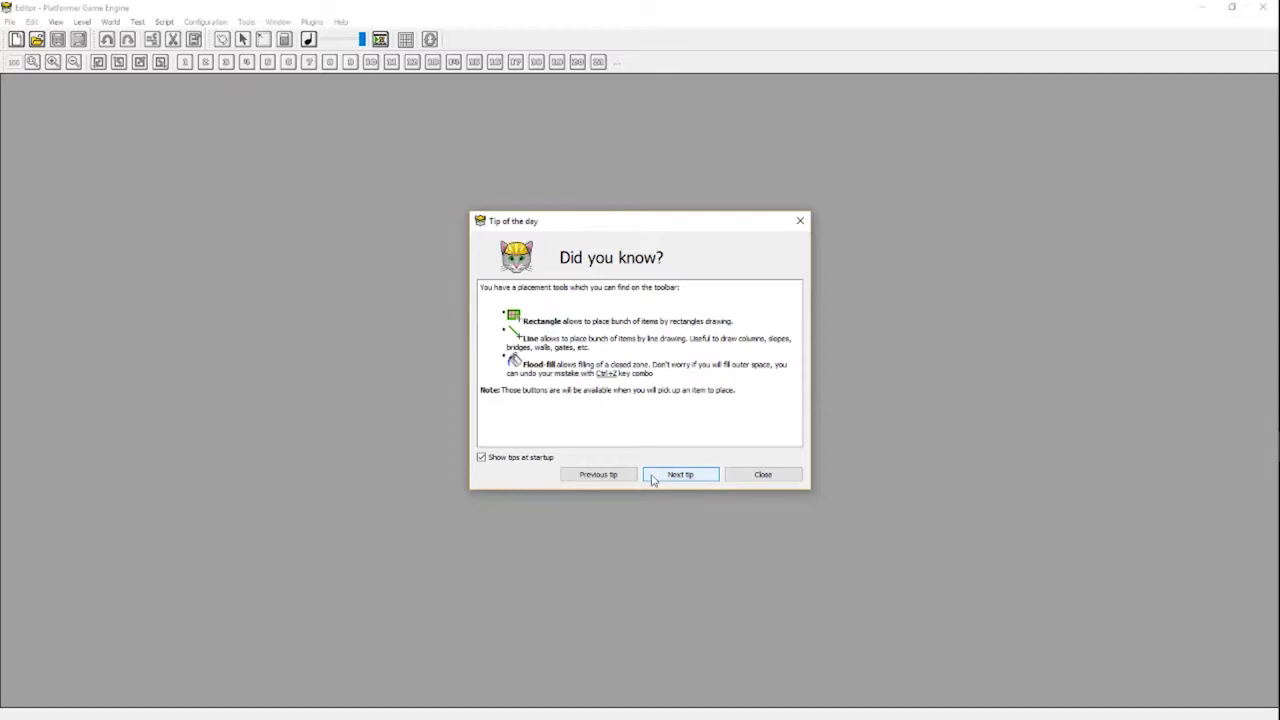
pyautogui.click(764, 476)
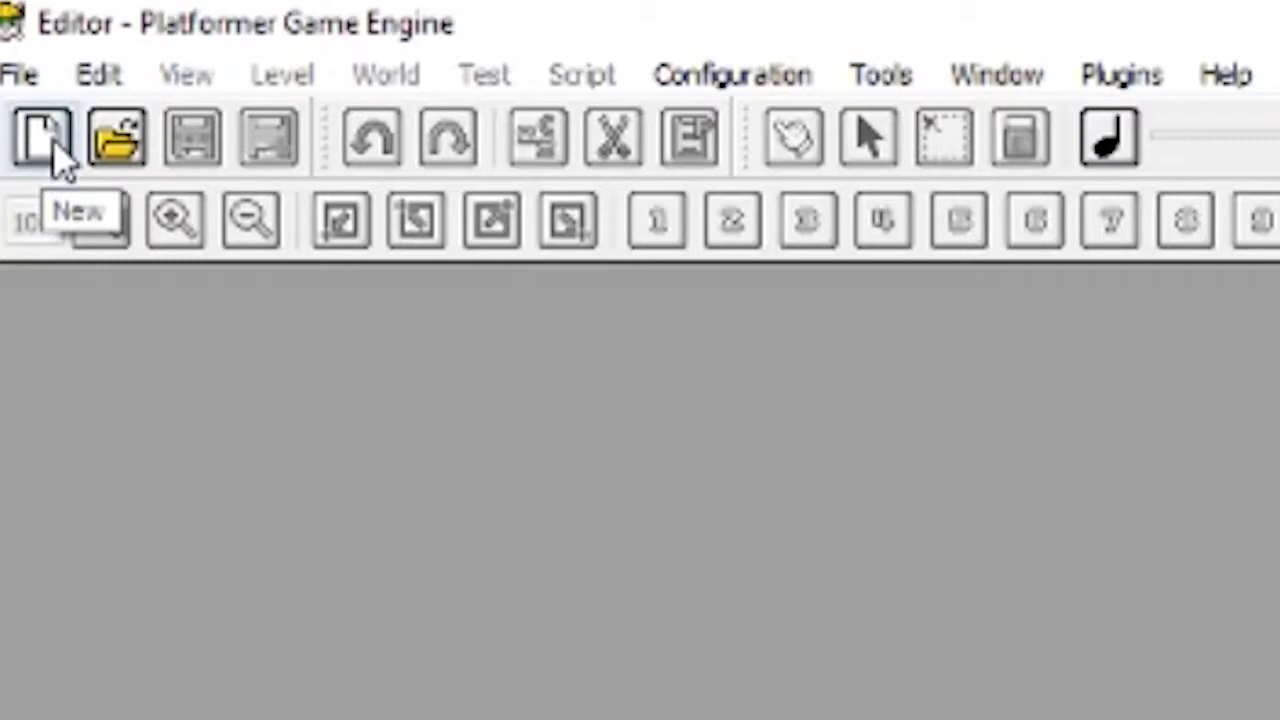
# - Create a new level and save it as TV Production Tutorial.lvl in the unforgivingFestival folder, with the custom folder option enabled
pyautogui.click(50, 148)
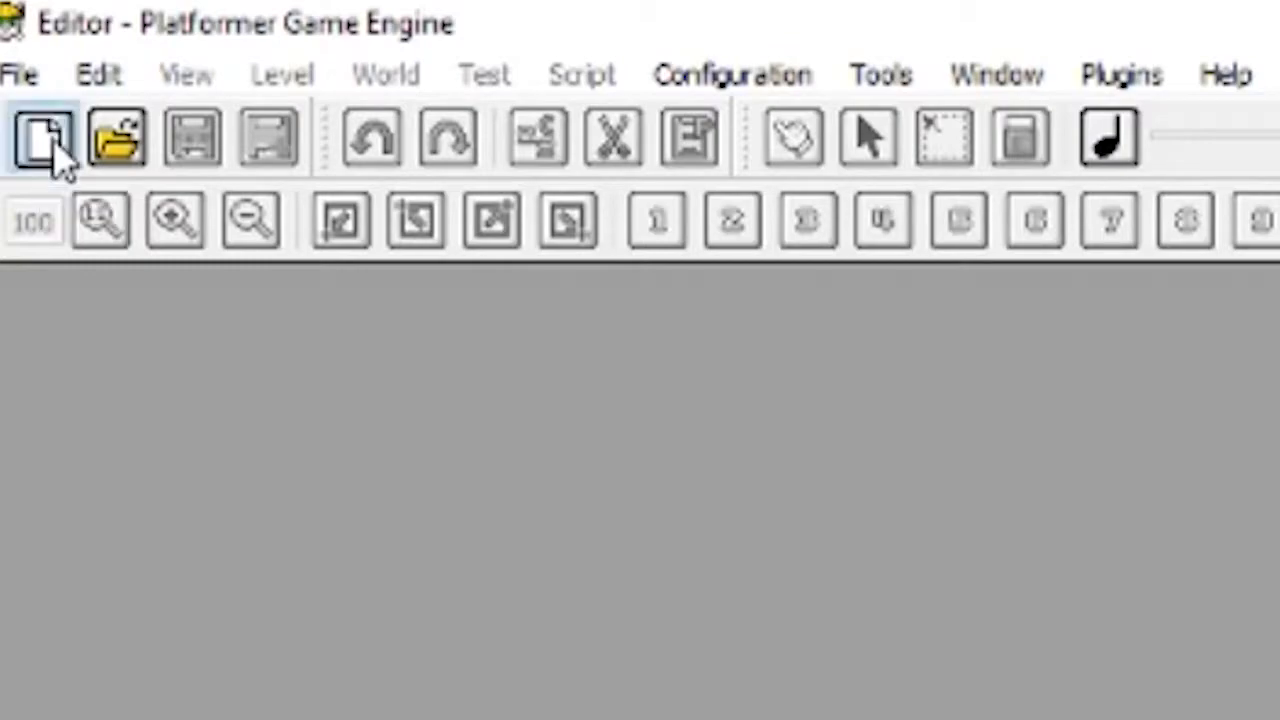
pyautogui.click(165, 178)
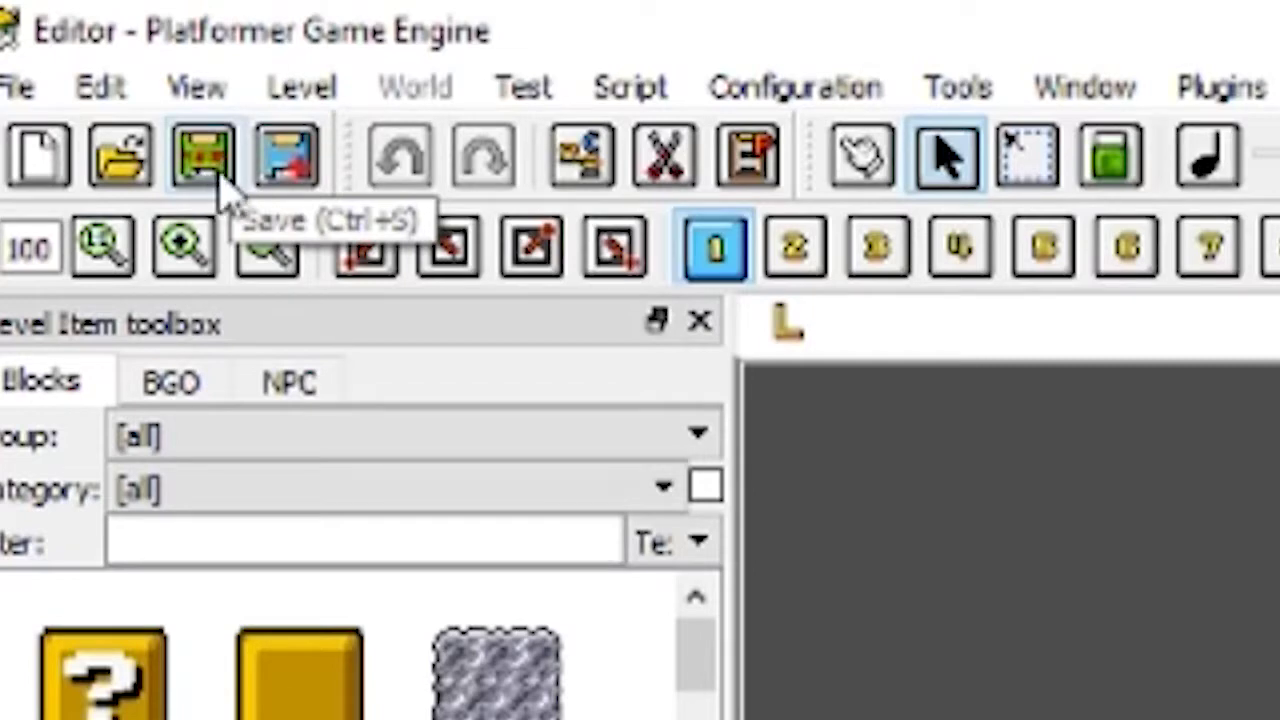
pyautogui.click(212, 160)
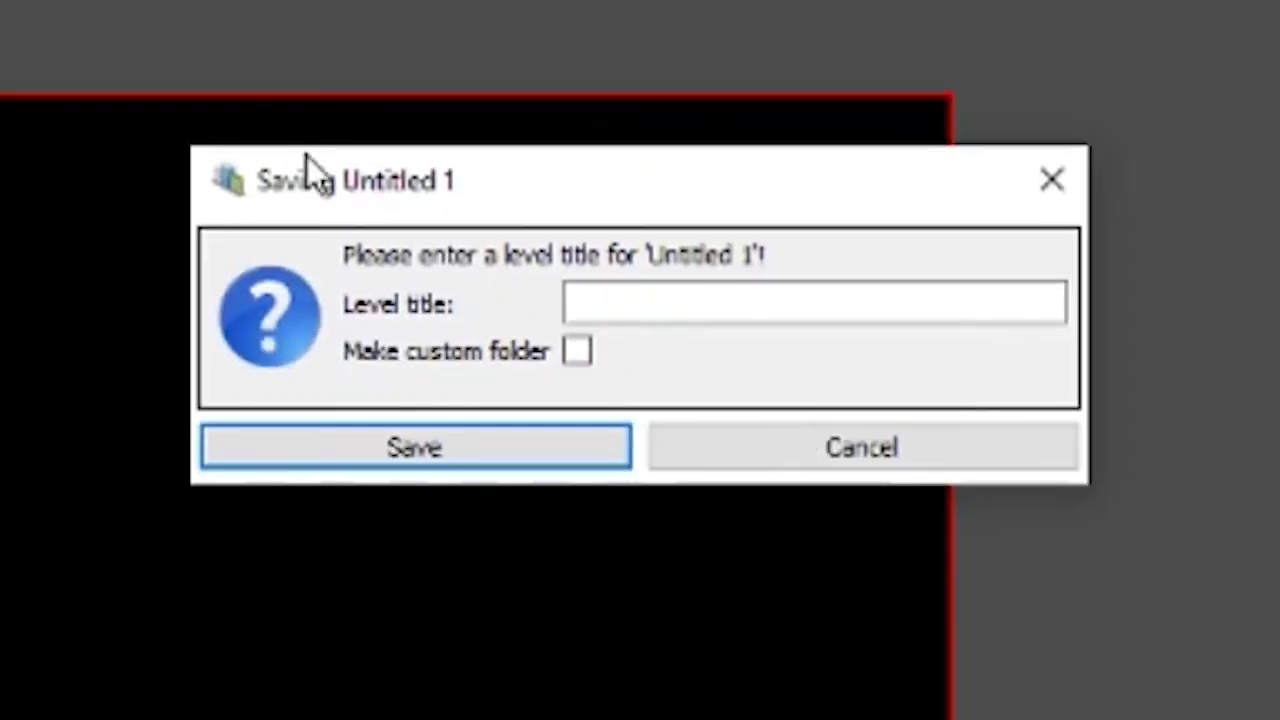
pyautogui.click(707, 318)
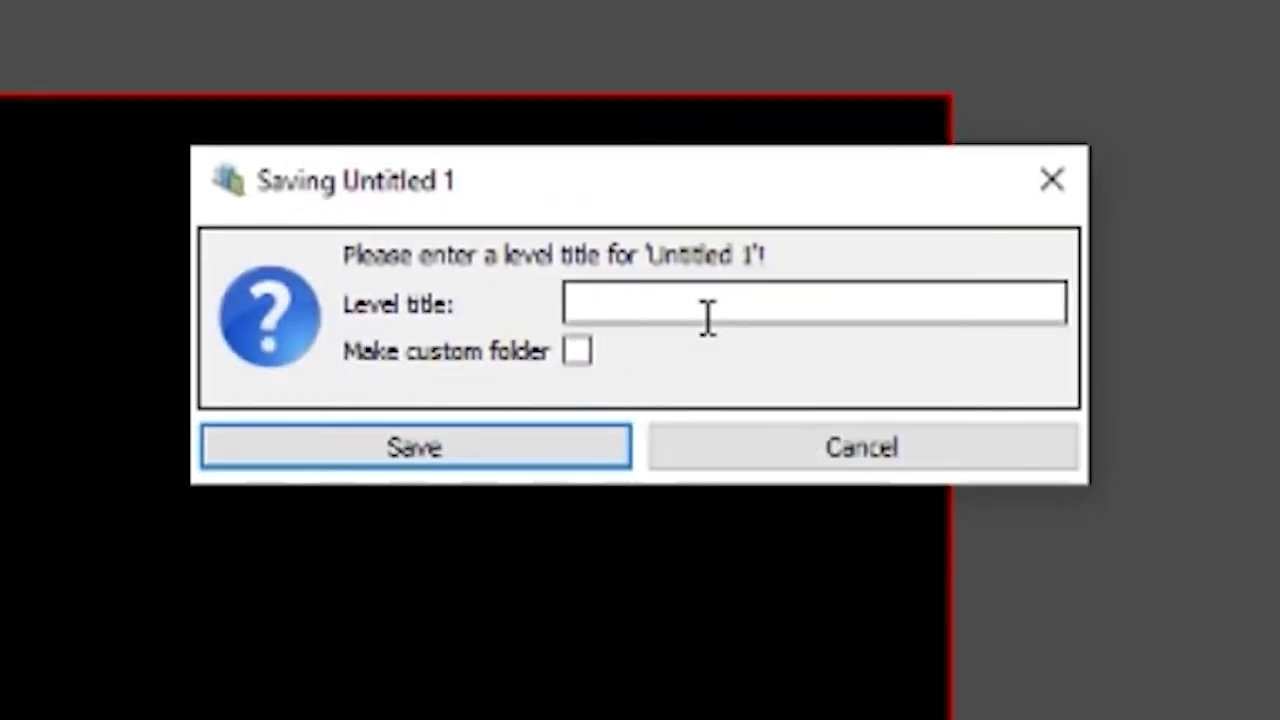
pyautogui.write('TV Production Tutori')
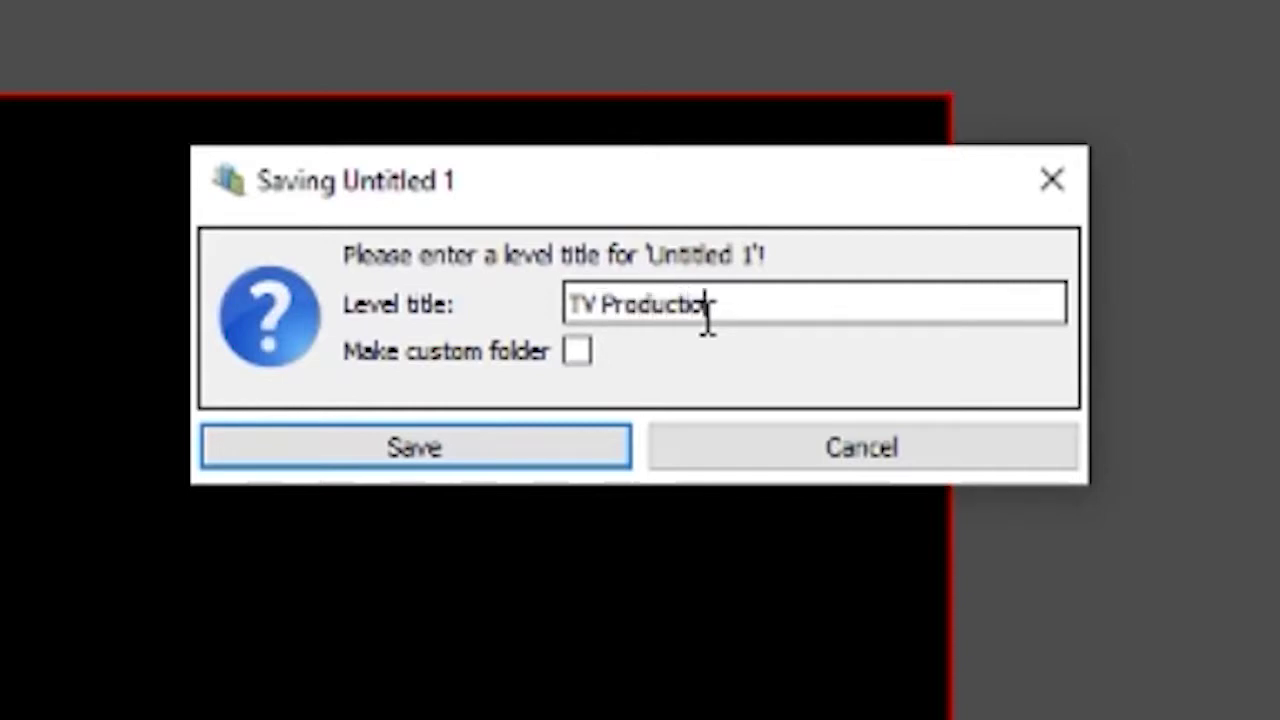
pyautogui.write('al')
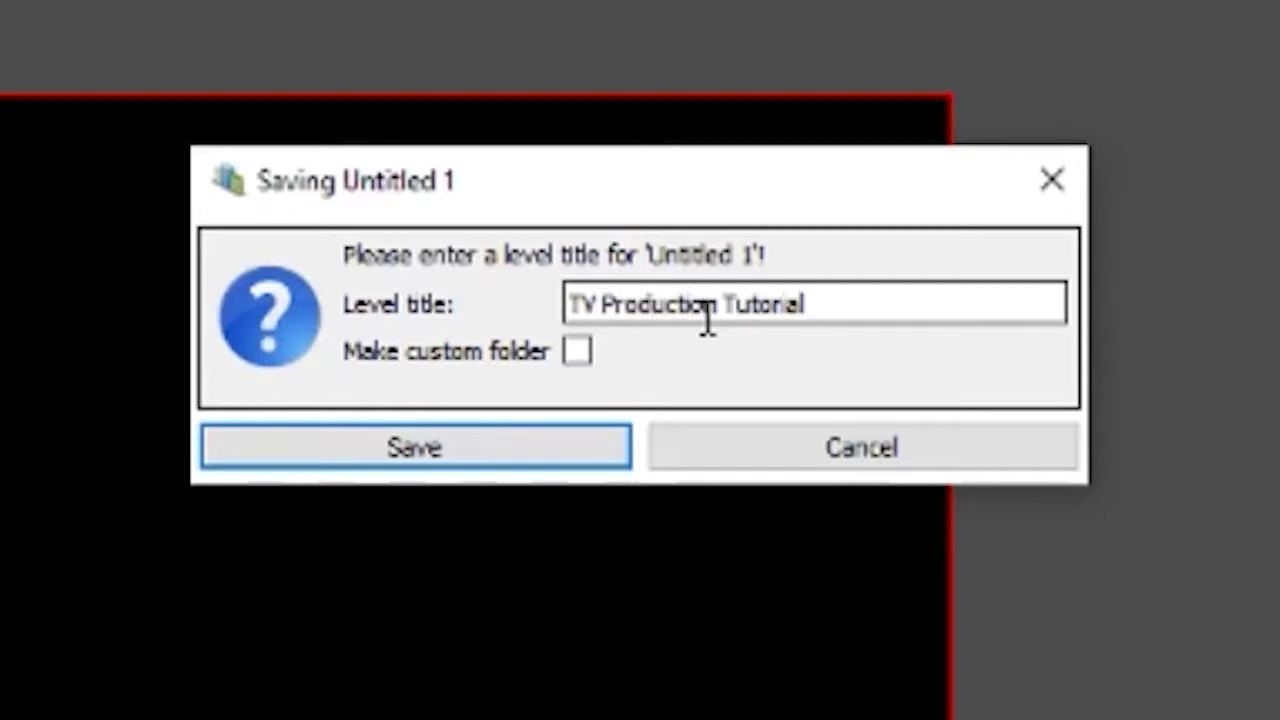
pyautogui.click(577, 354)
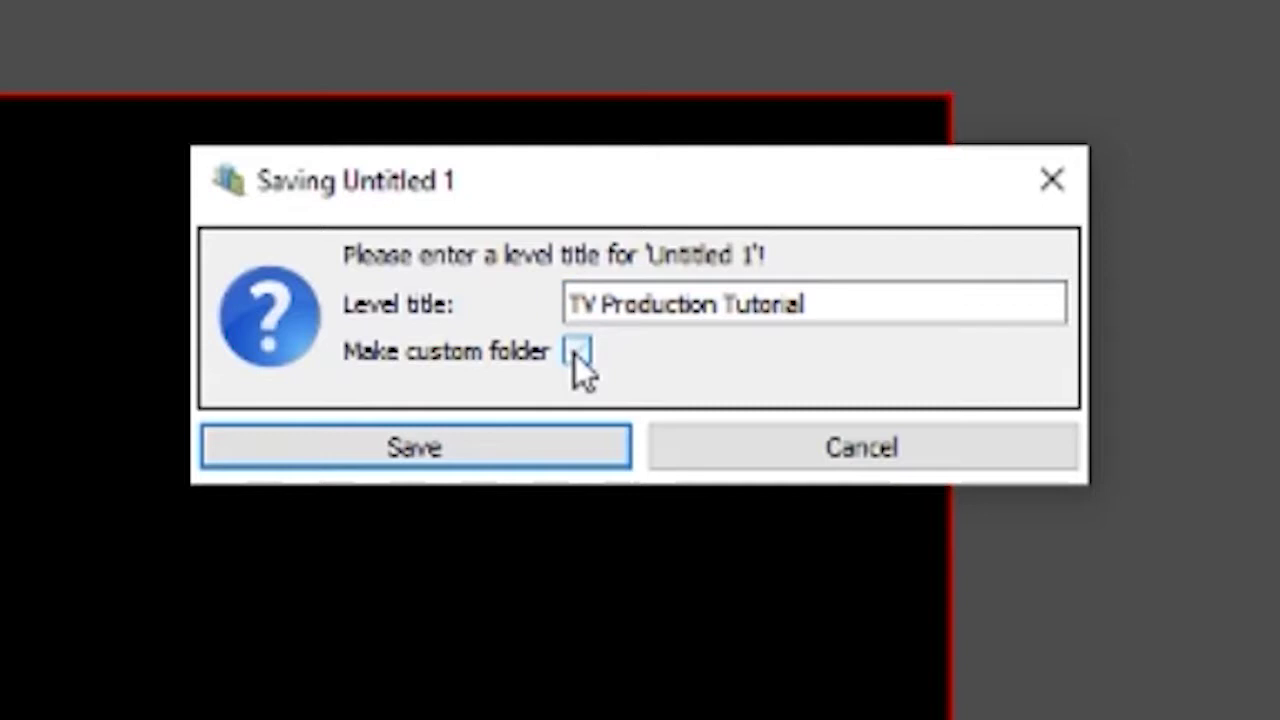
pyautogui.click(372, 450)
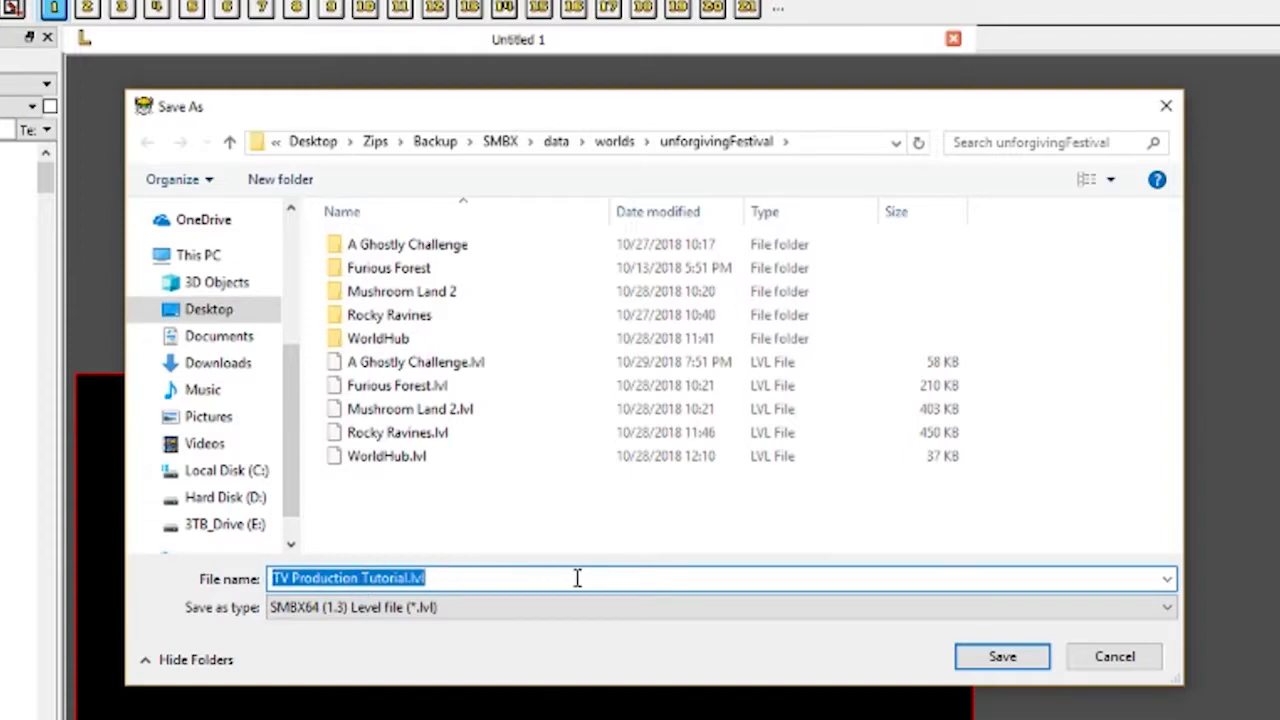
pyautogui.click(1015, 658)
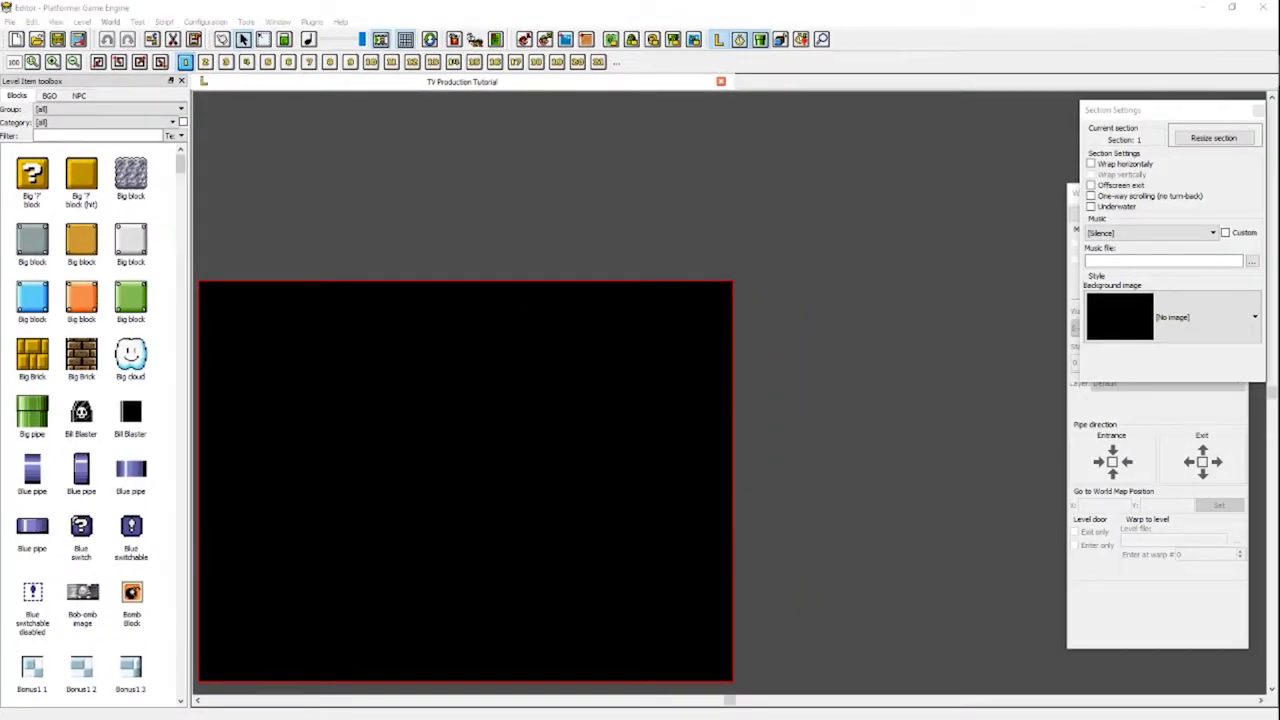
# - Check for the TV Production Tutorial.lvl file in the unforgivingFestival folder and close the folder window
pyautogui.moveTo(0, 112); pyautogui.dragTo(195, 91)
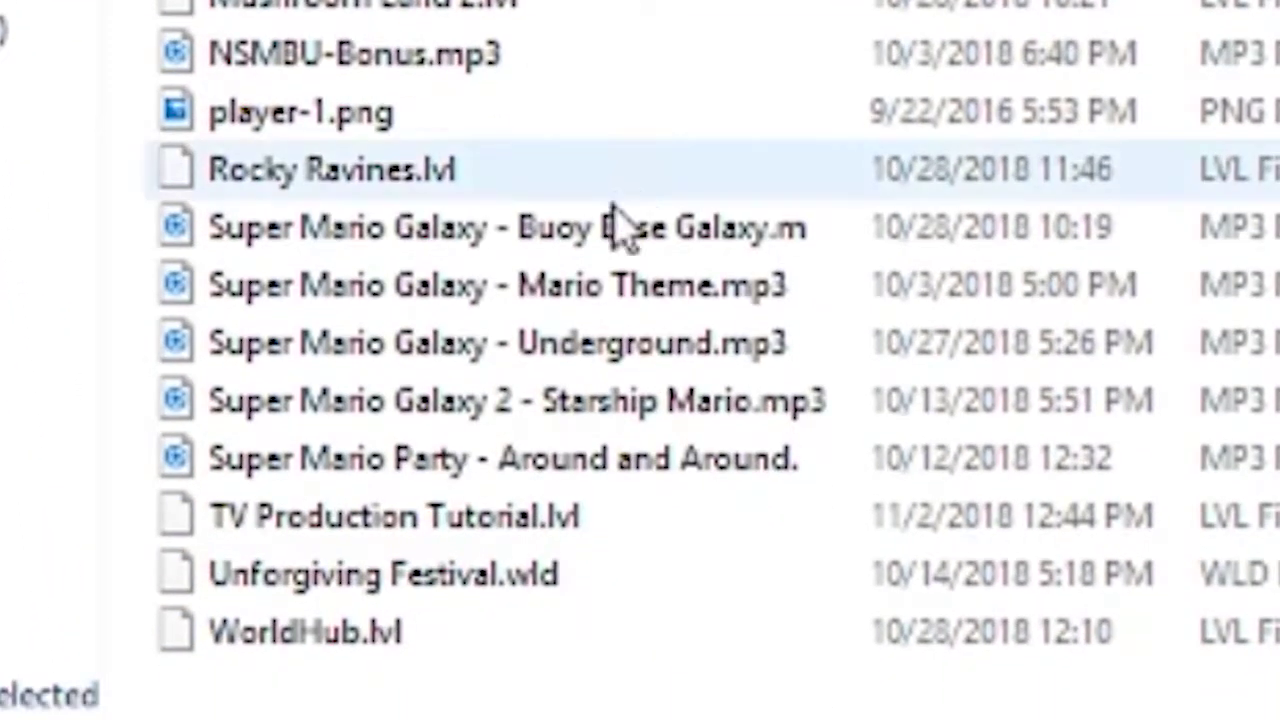
pyautogui.click(338, 535)
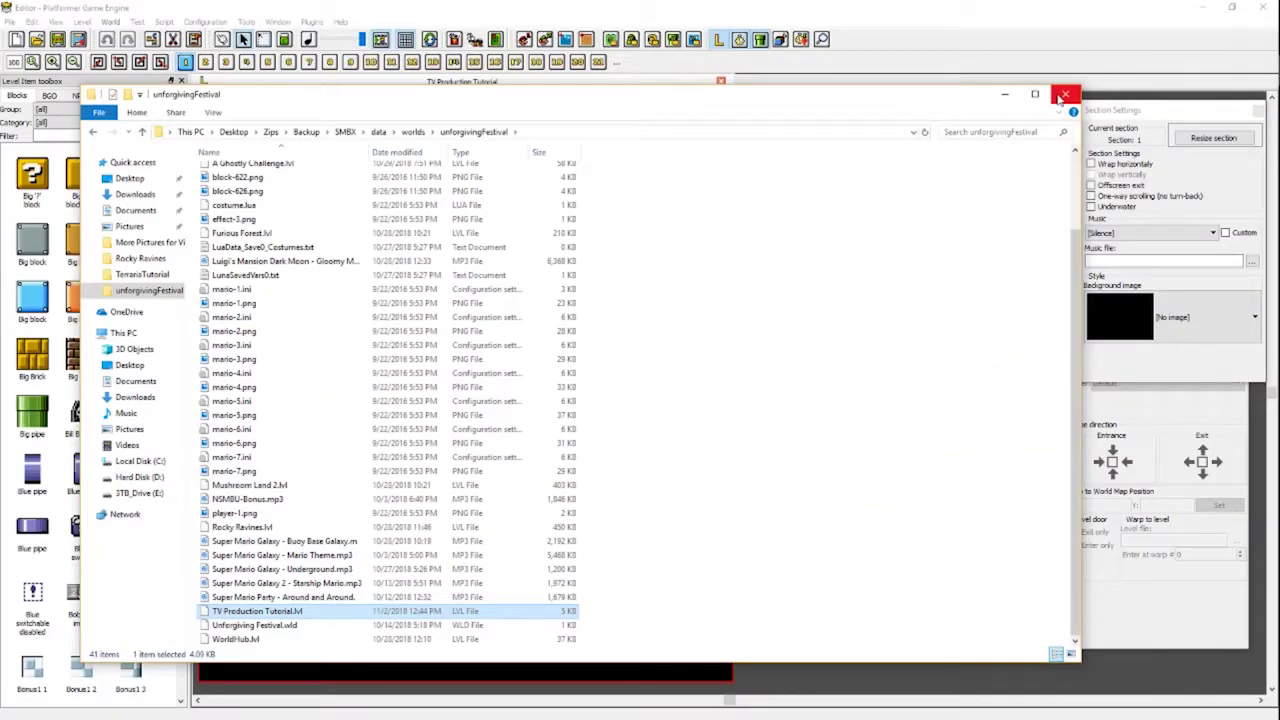
pyautogui.click(1064, 95)
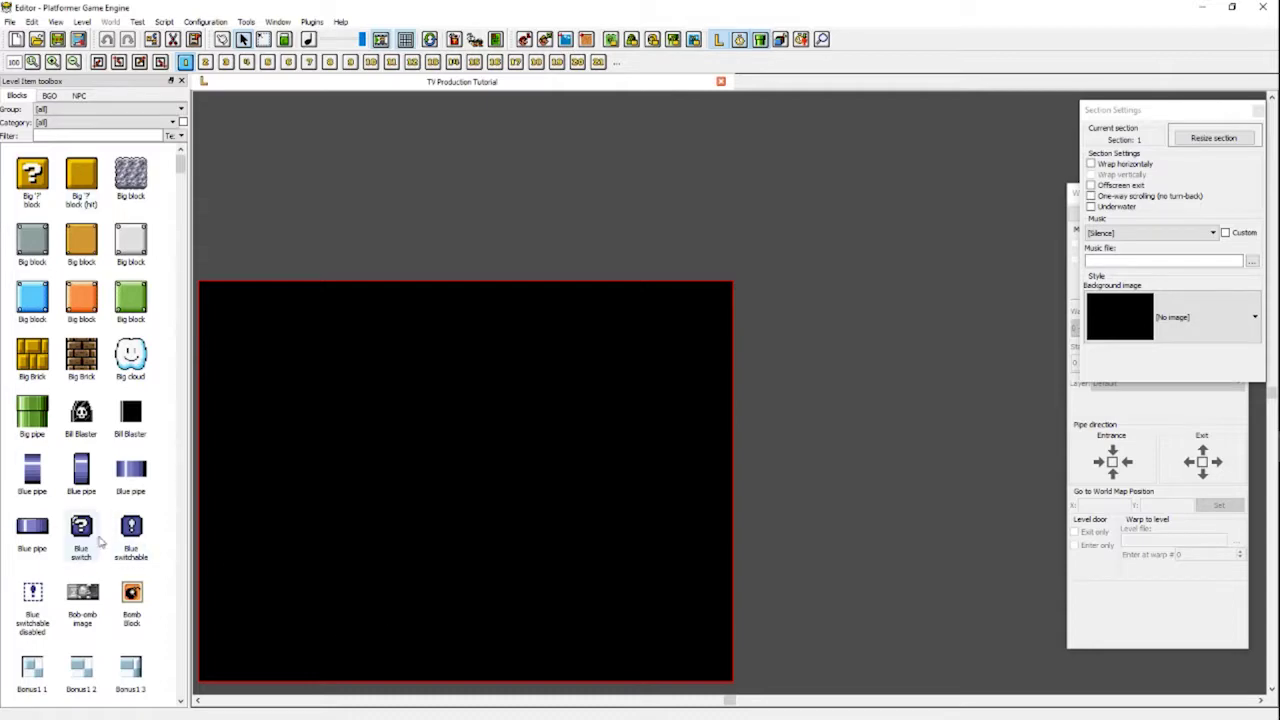
# - Look through the block, BGO and NPC collections of the level item toolbox
pyautogui.moveTo(181, 163); pyautogui.dragTo(208, 171)
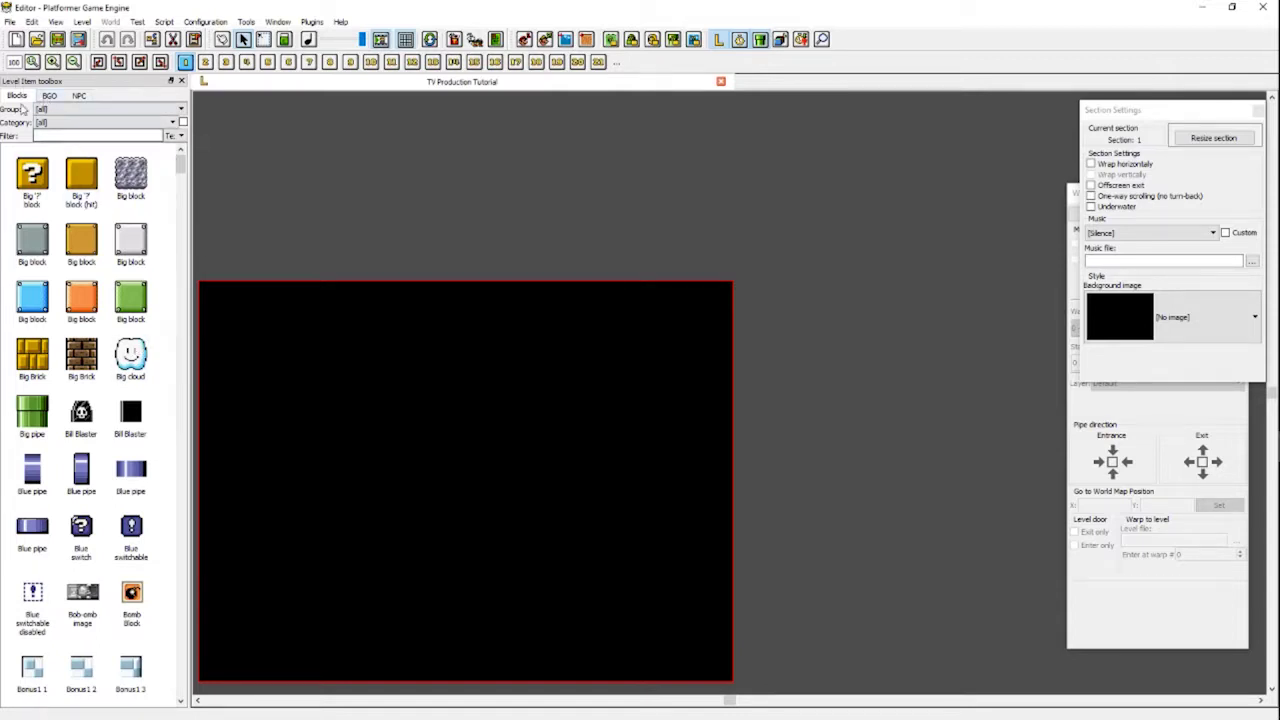
pyautogui.click(49, 95)
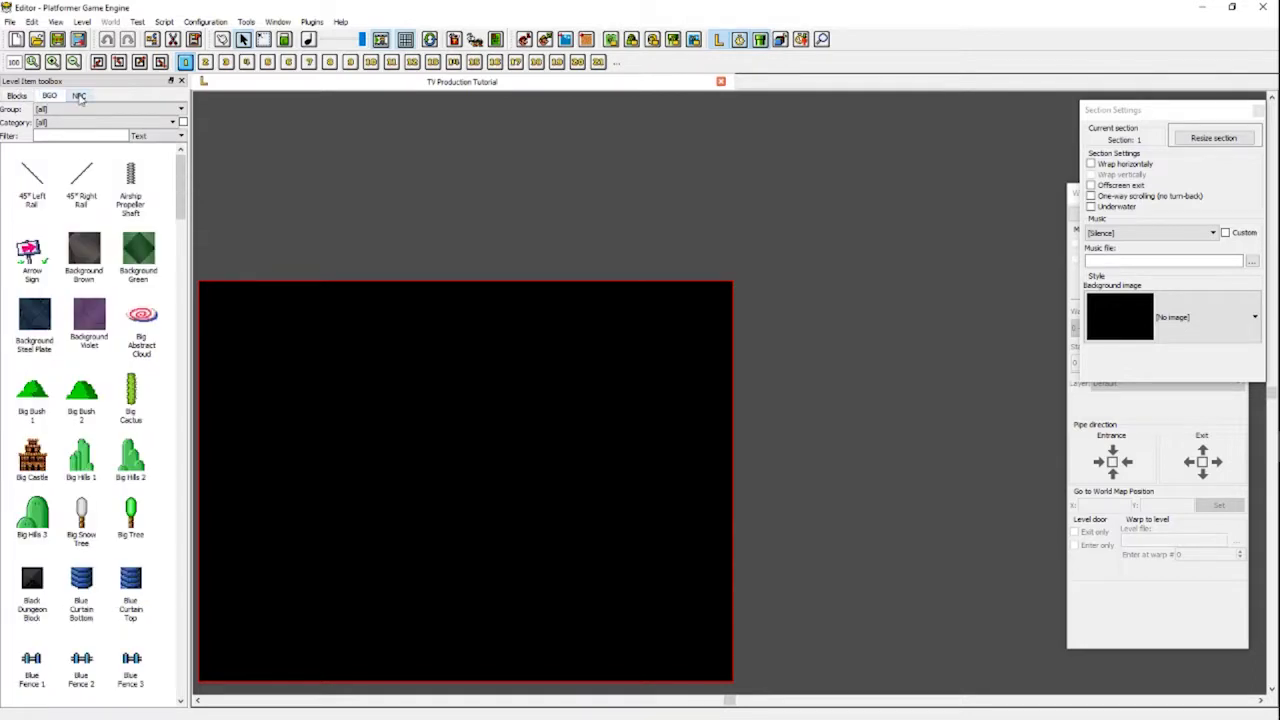
pyautogui.click(79, 95)
pyautogui.click(50, 96)
pyautogui.click(77, 96)
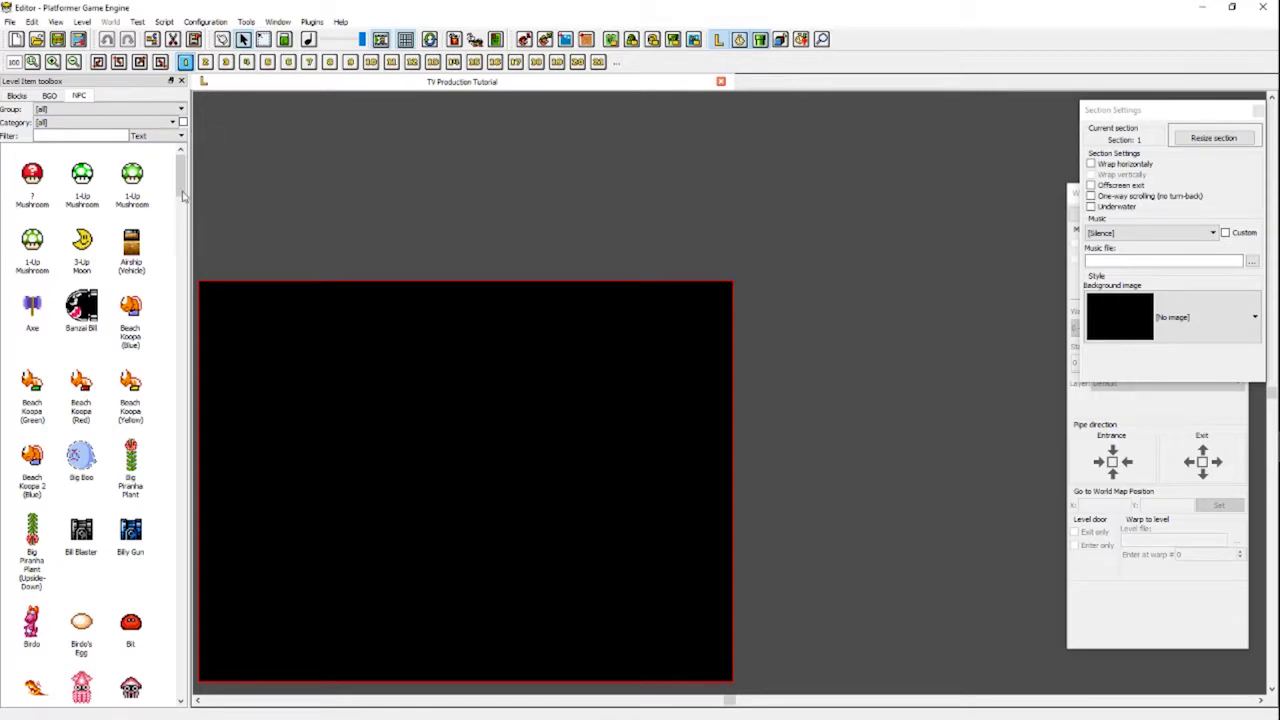
pyautogui.scroll(-3, 147, 287)
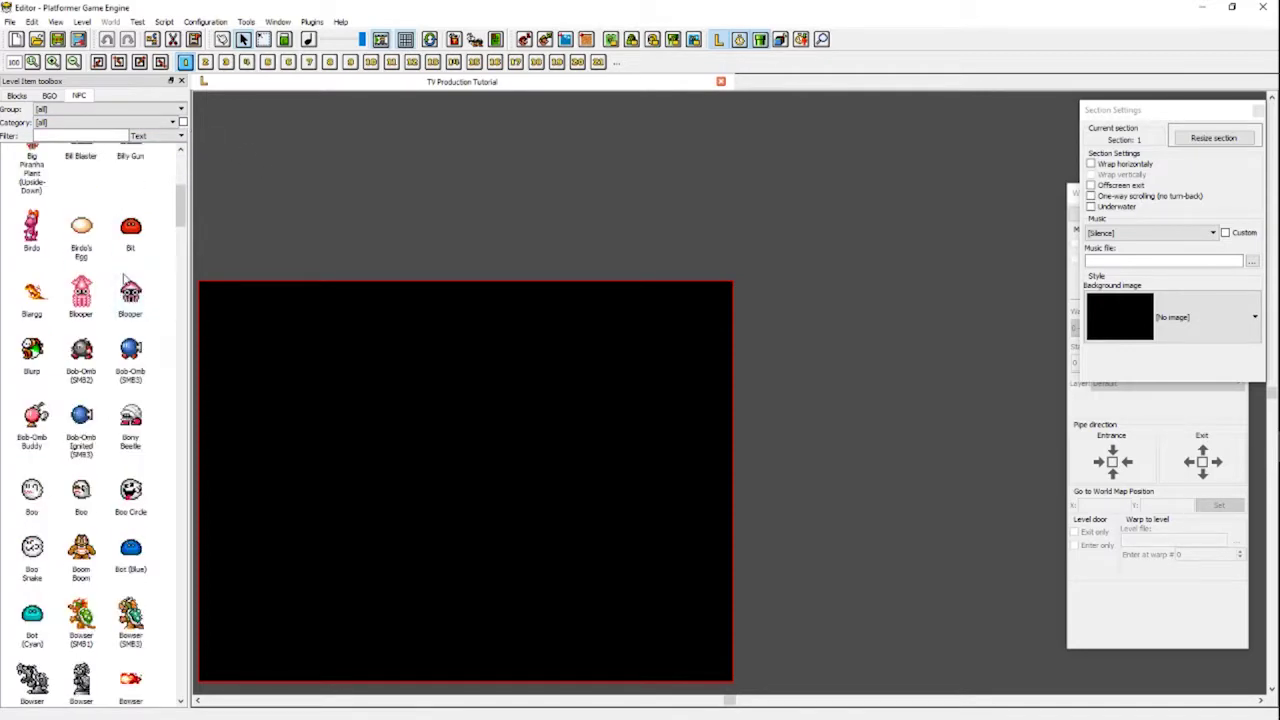
pyautogui.scroll(3, 125, 265)
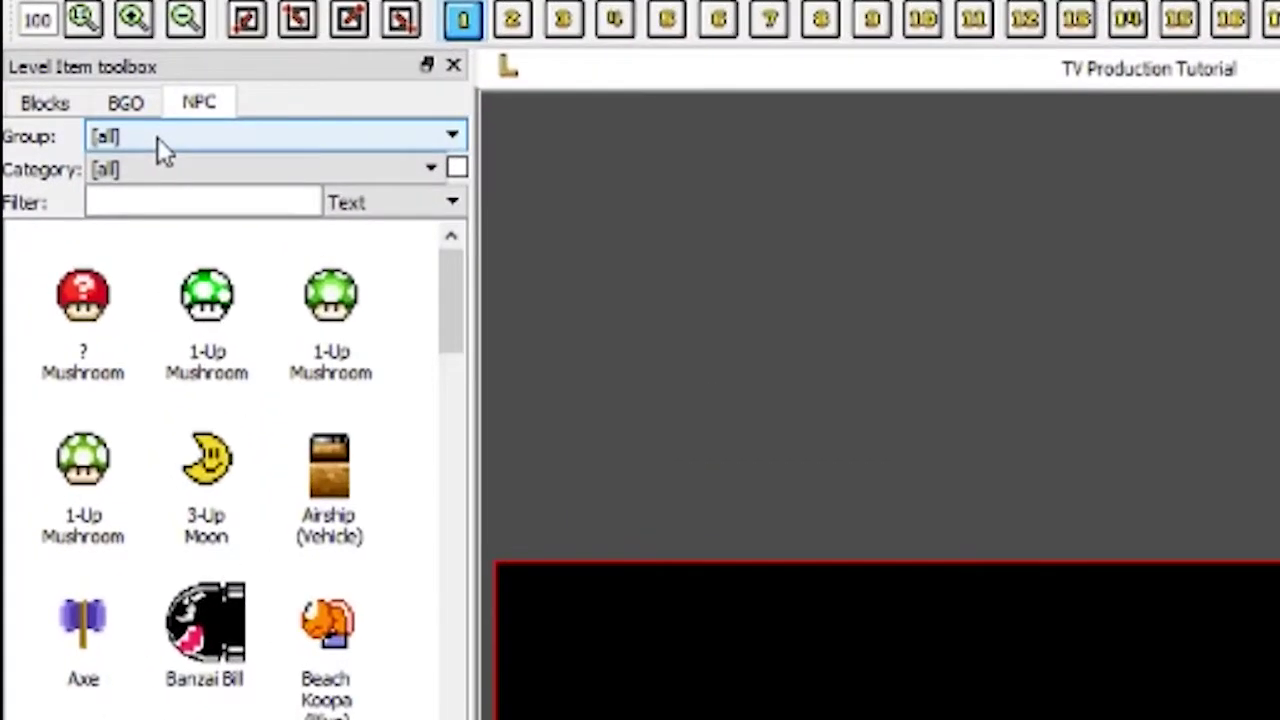
# - Filter the NPCs to the Miscellaneous group and browse its items
pyautogui.click(64, 110)
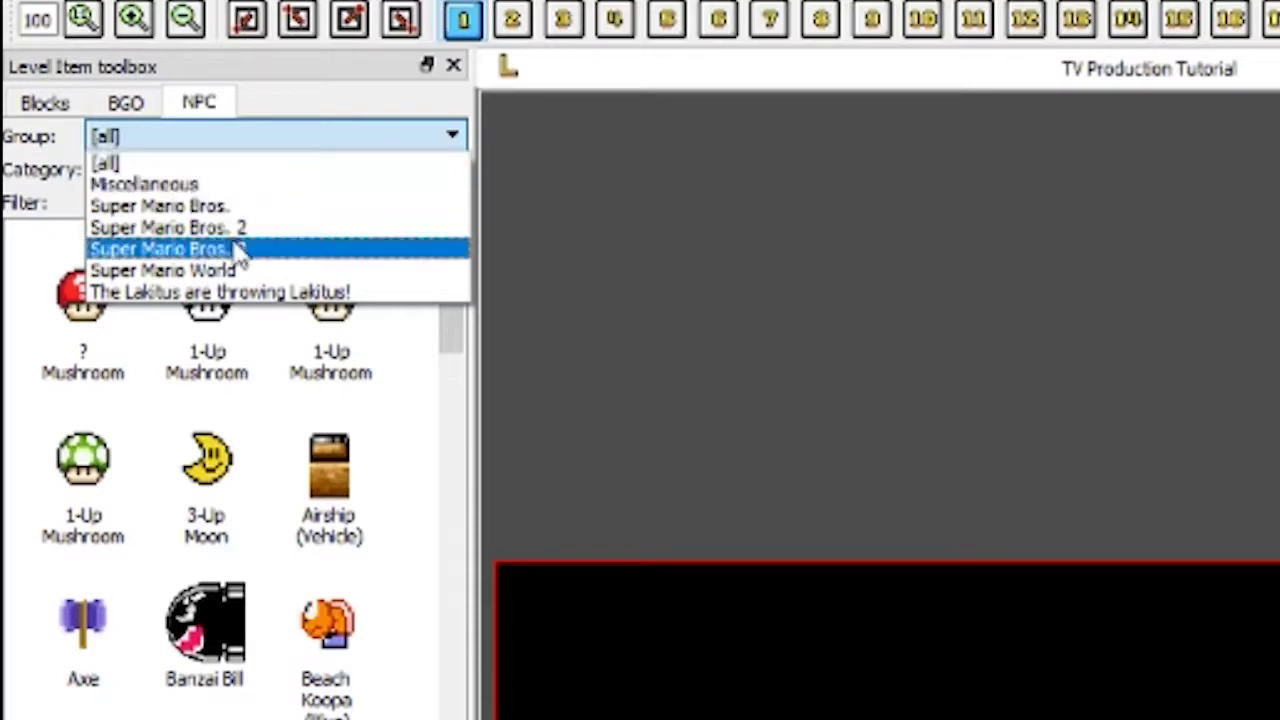
pyautogui.click(160, 186)
pyautogui.scroll(-2, 363, 484)
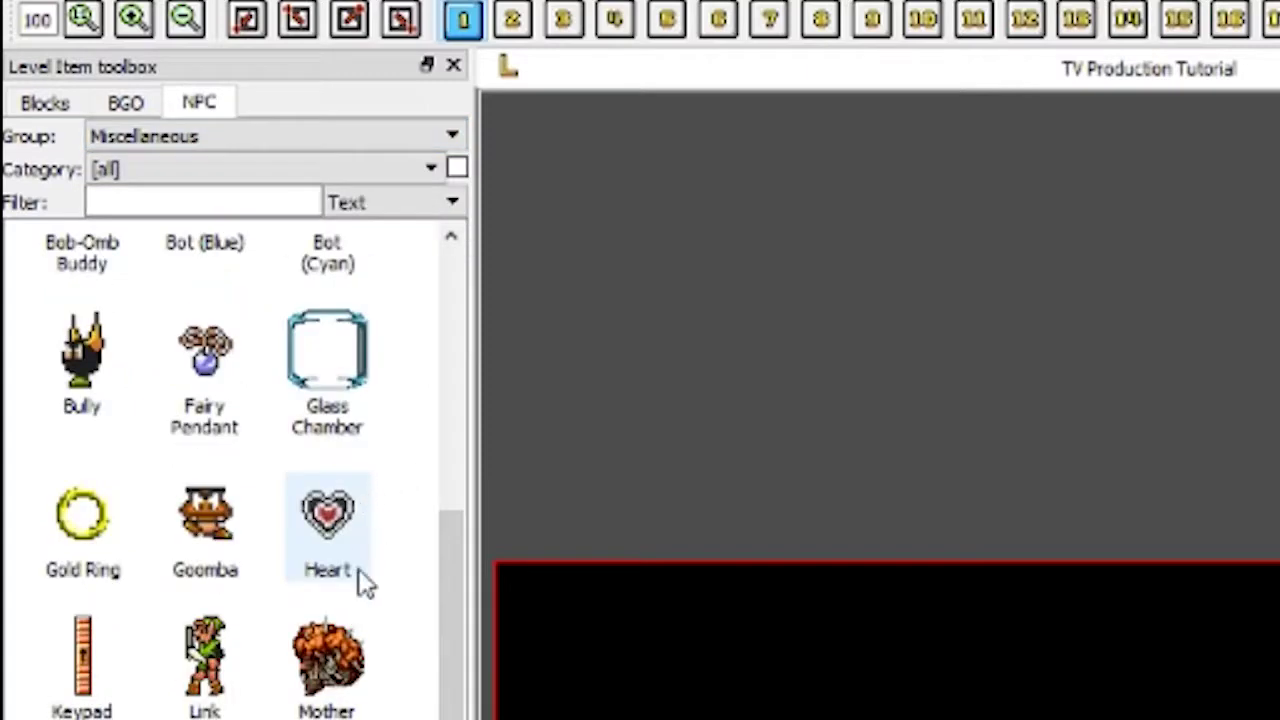
pyautogui.scroll(2, 400, 551)
pyautogui.scroll(-2, 271, 509)
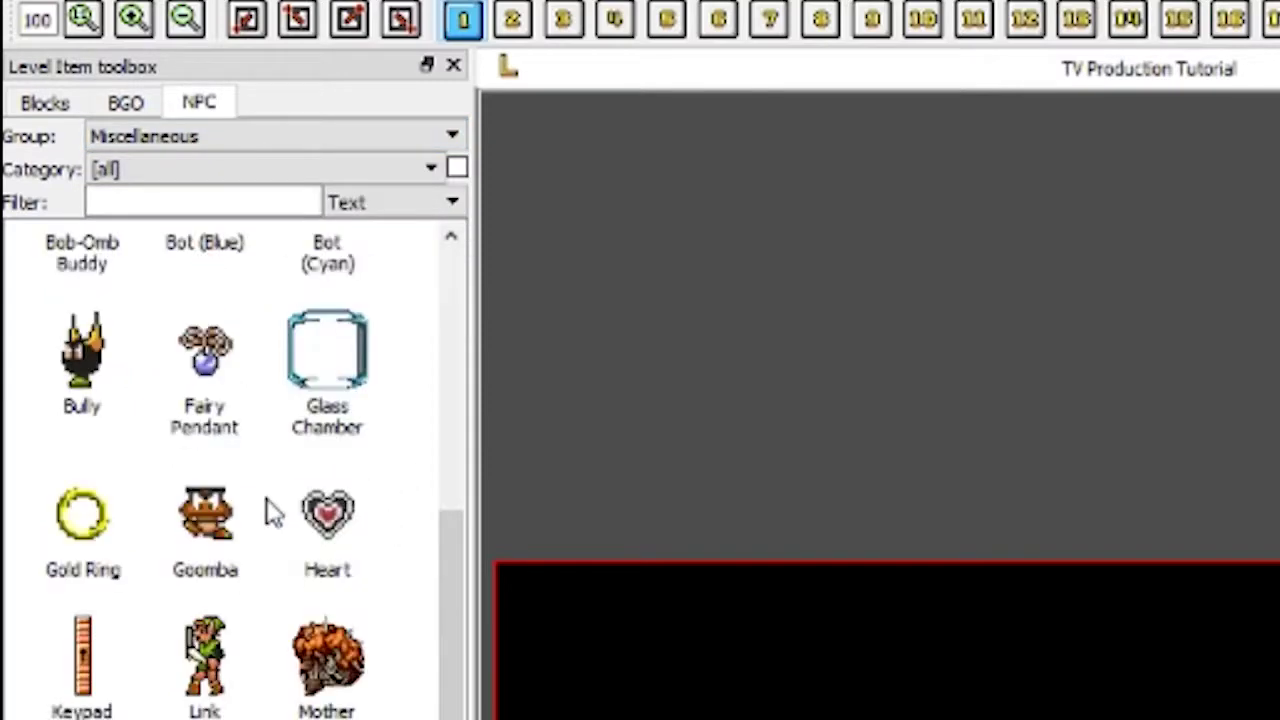
pyautogui.scroll(2, 360, 515)
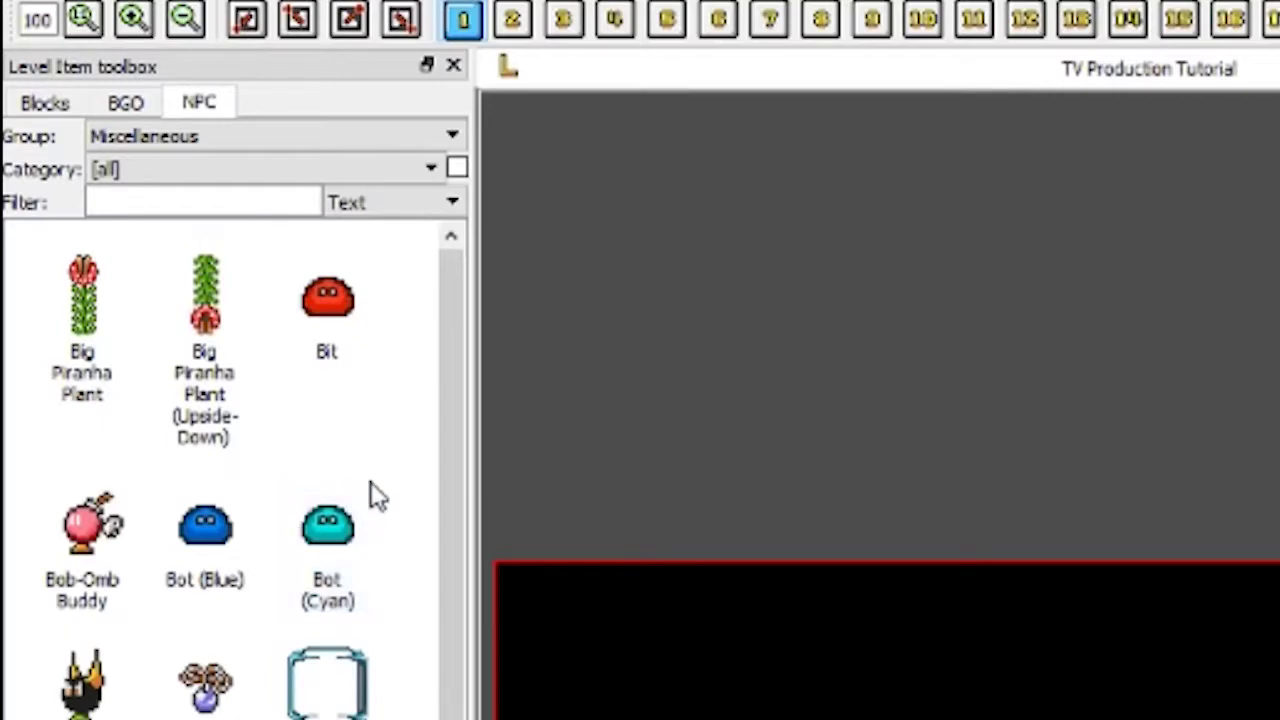
pyautogui.scroll(-2, 449, 314)
pyautogui.moveTo(450, 712)
pyautogui.mouseDown()
pyautogui.moveTo(440, 369)
pyautogui.moveTo(455, 712)
pyautogui.mouseUp()
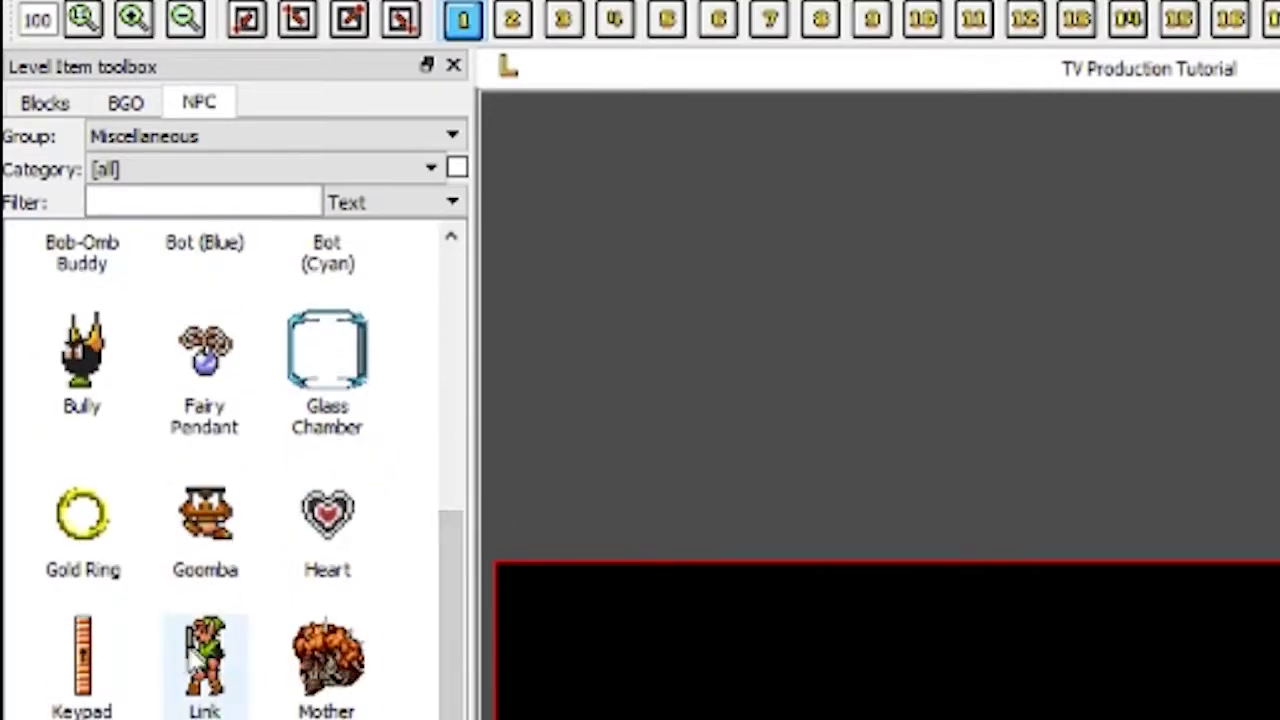
pyautogui.scroll(2, 205, 671)
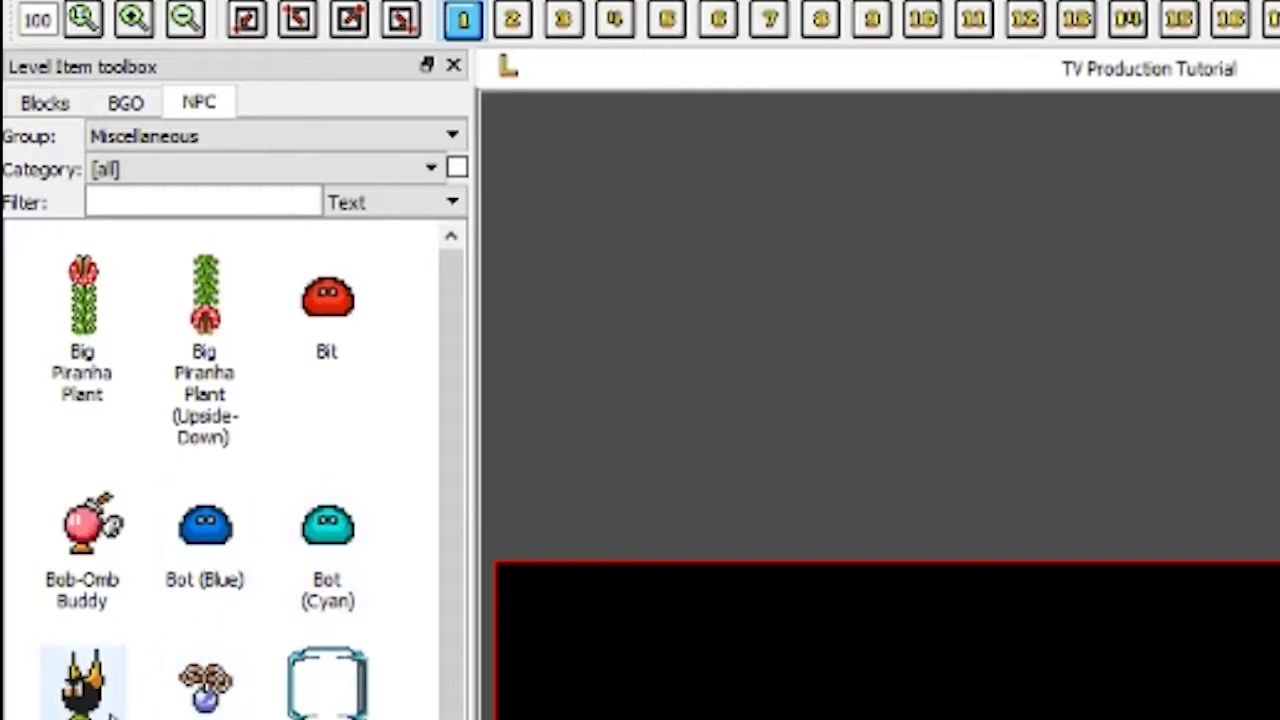
pyautogui.scroll(-3, 277, 694)
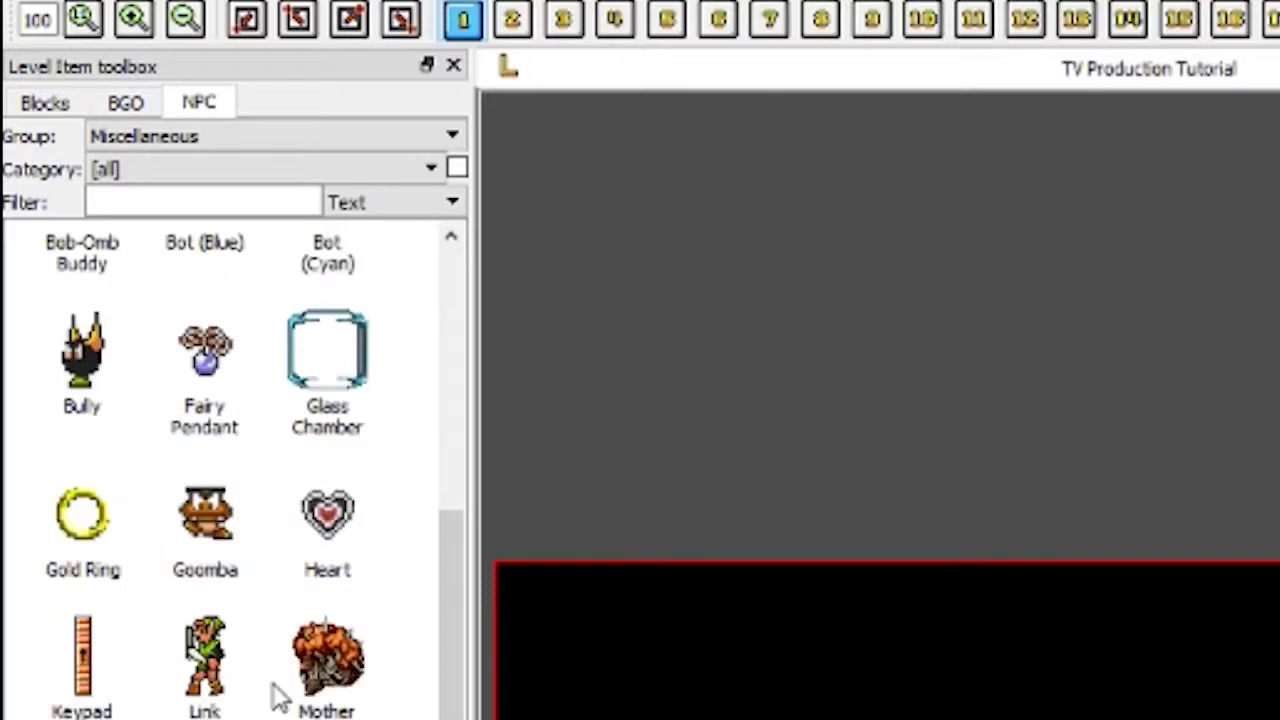
pyautogui.scroll(3, 206, 540)
# - View the NPCs of the Super Mario Bros. 2, Super Mario Bros. 3 and Super Mario World groups in turn
pyautogui.click(166, 140)
pyautogui.press('Escape')
pyautogui.press('Down')
pyautogui.press('Down')
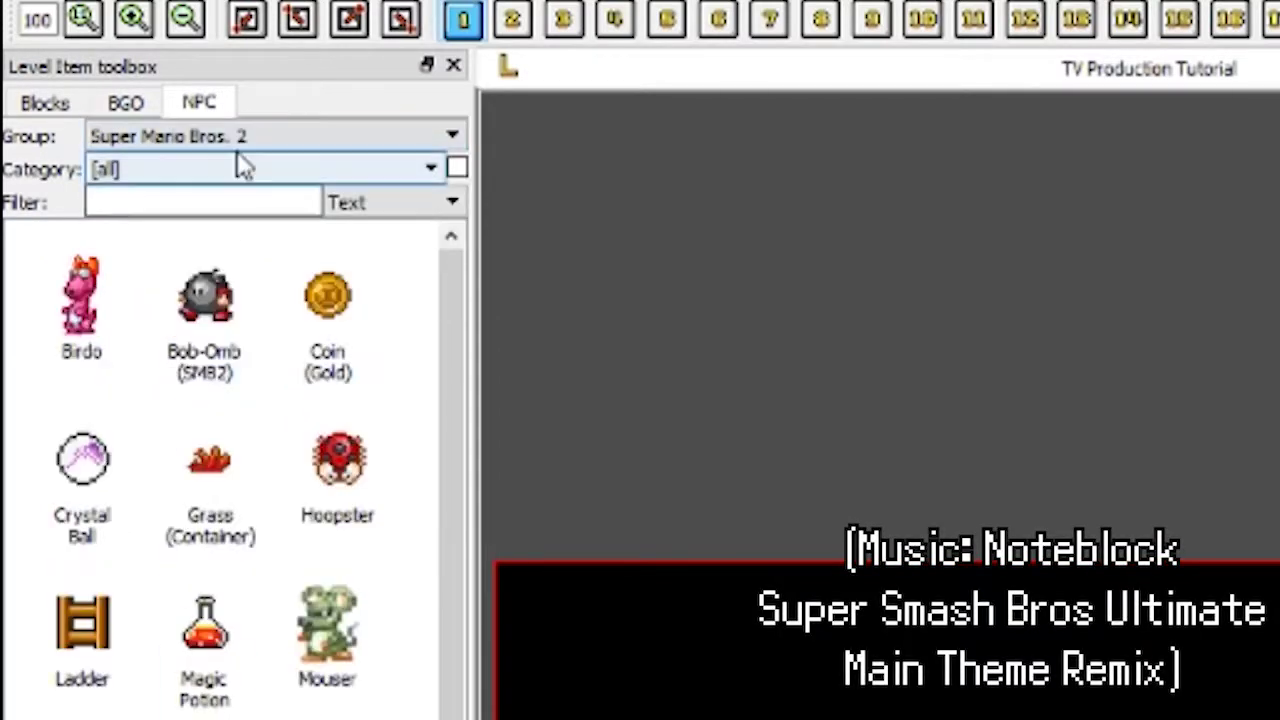
pyautogui.click(240, 140)
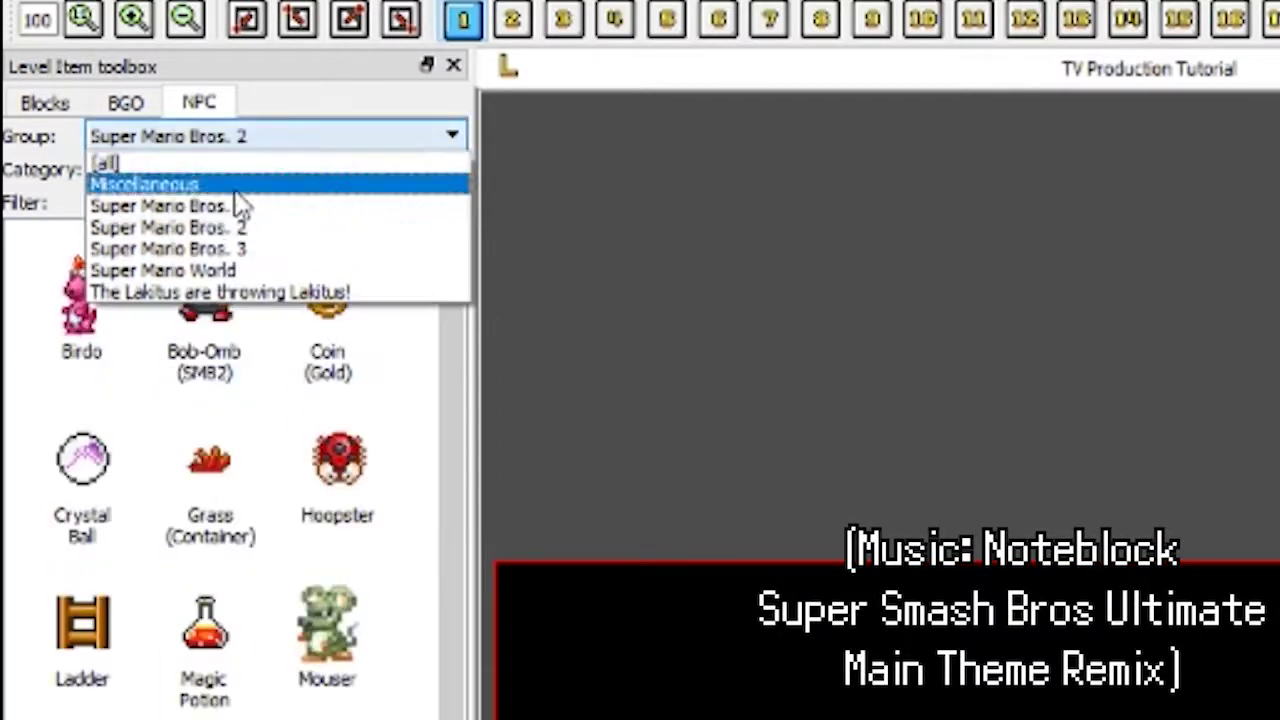
pyautogui.click(226, 138)
pyautogui.click(220, 248)
pyautogui.click(256, 137)
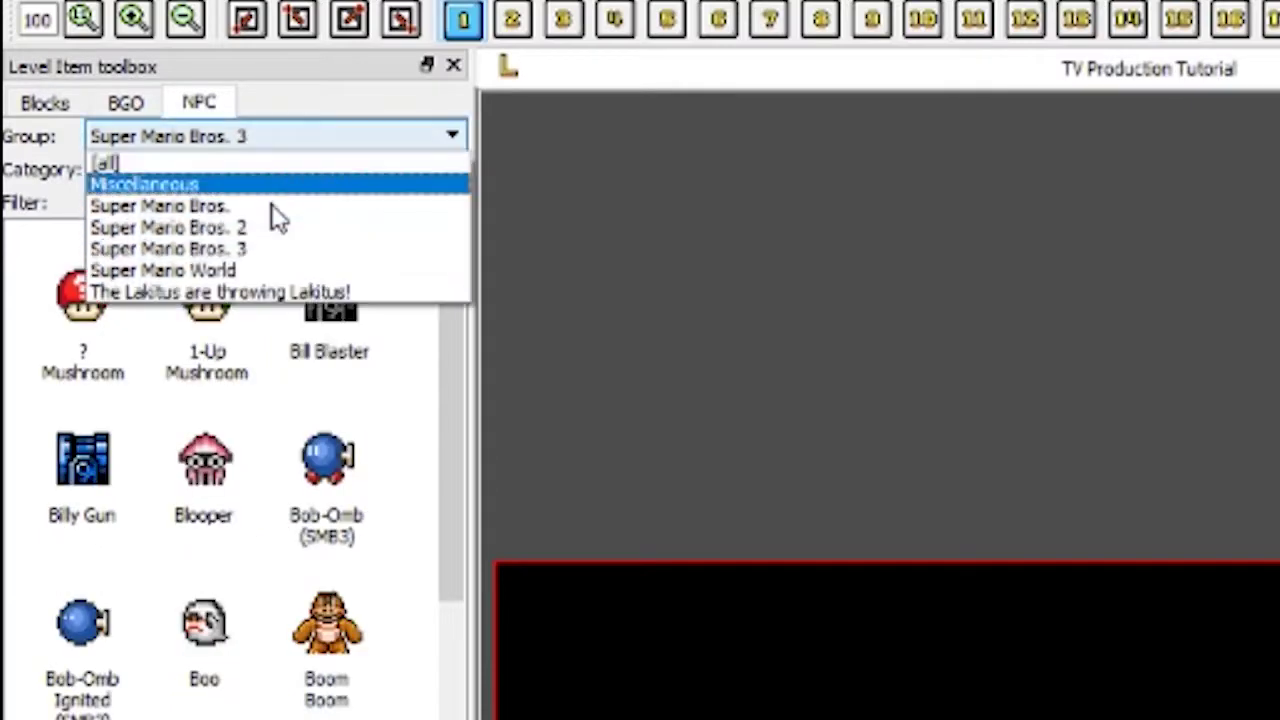
pyautogui.click(300, 266)
pyautogui.scroll(-10, 330, 590)
pyautogui.scroll(10, 330, 585)
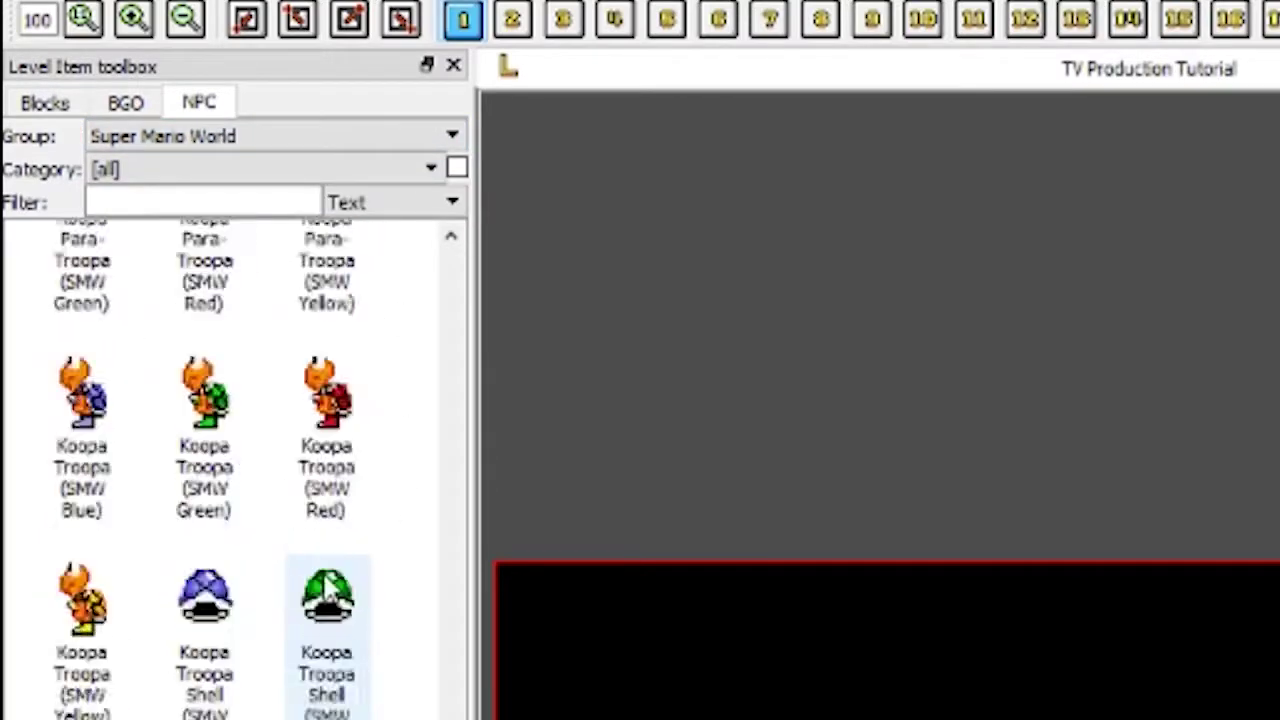
# - Reset the NPC group filter to [all] and browse the full list
pyautogui.click(185, 142)
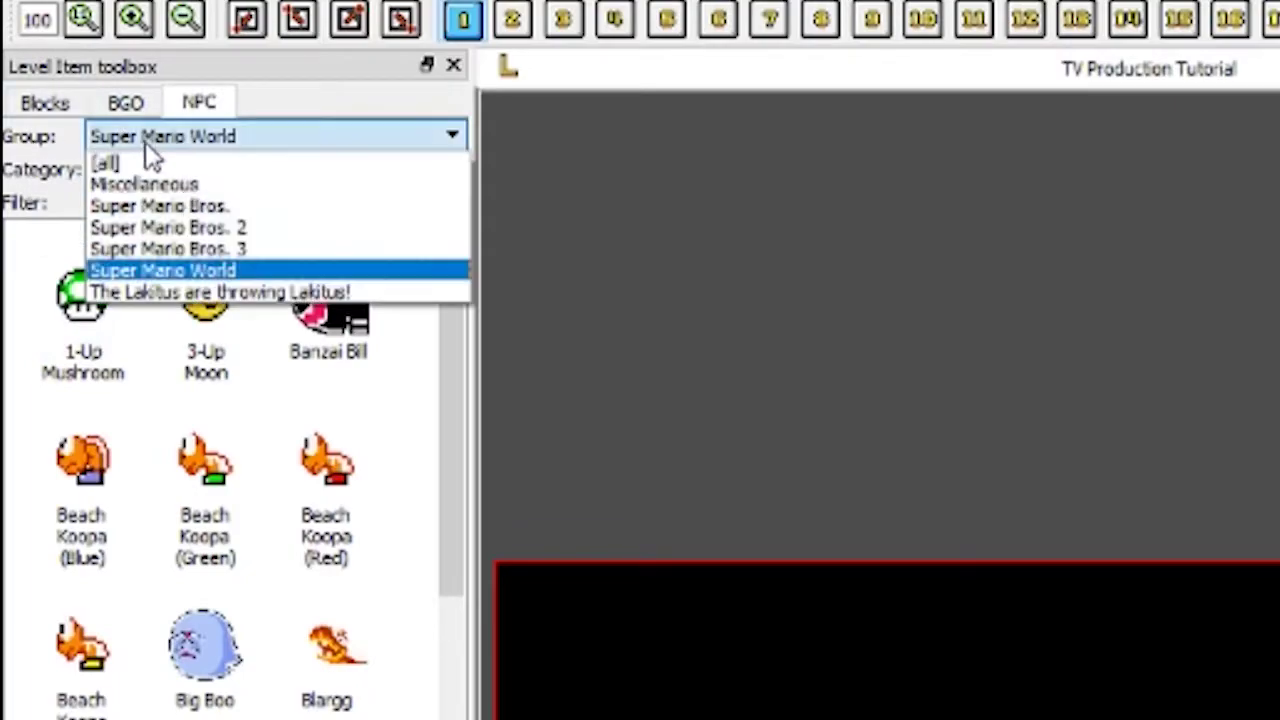
pyautogui.click(126, 163)
pyautogui.scroll(-8, 295, 500)
pyautogui.scroll(-10, 300, 495)
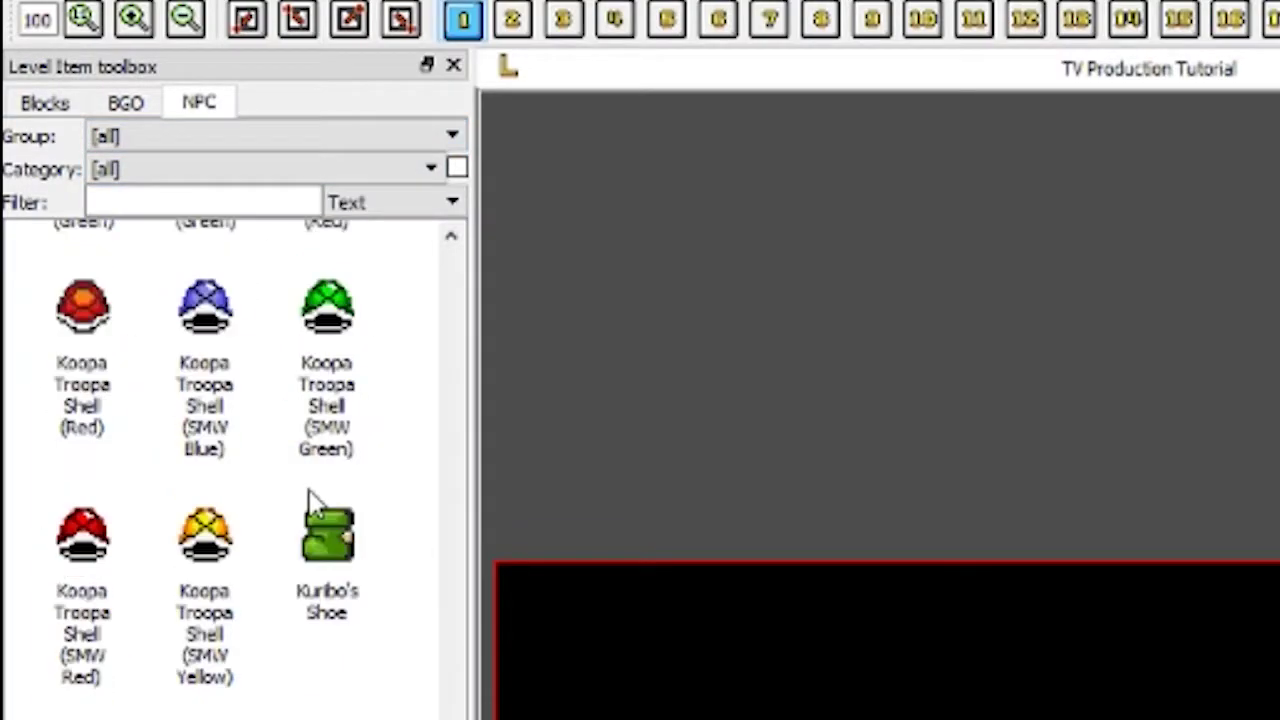
pyautogui.scroll(18, 303, 478)
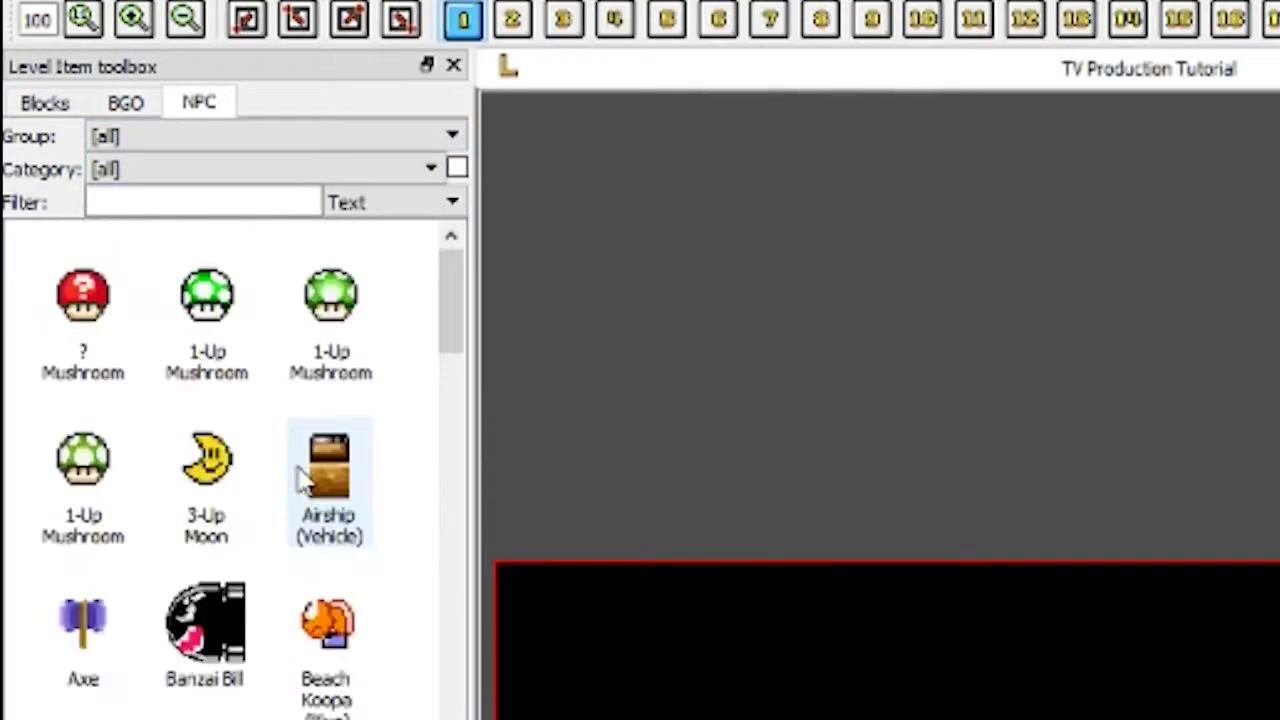
# - View the NPCs of the Bonus and Bullet categories in turn and look over the remaining category choices
pyautogui.click(152, 172)
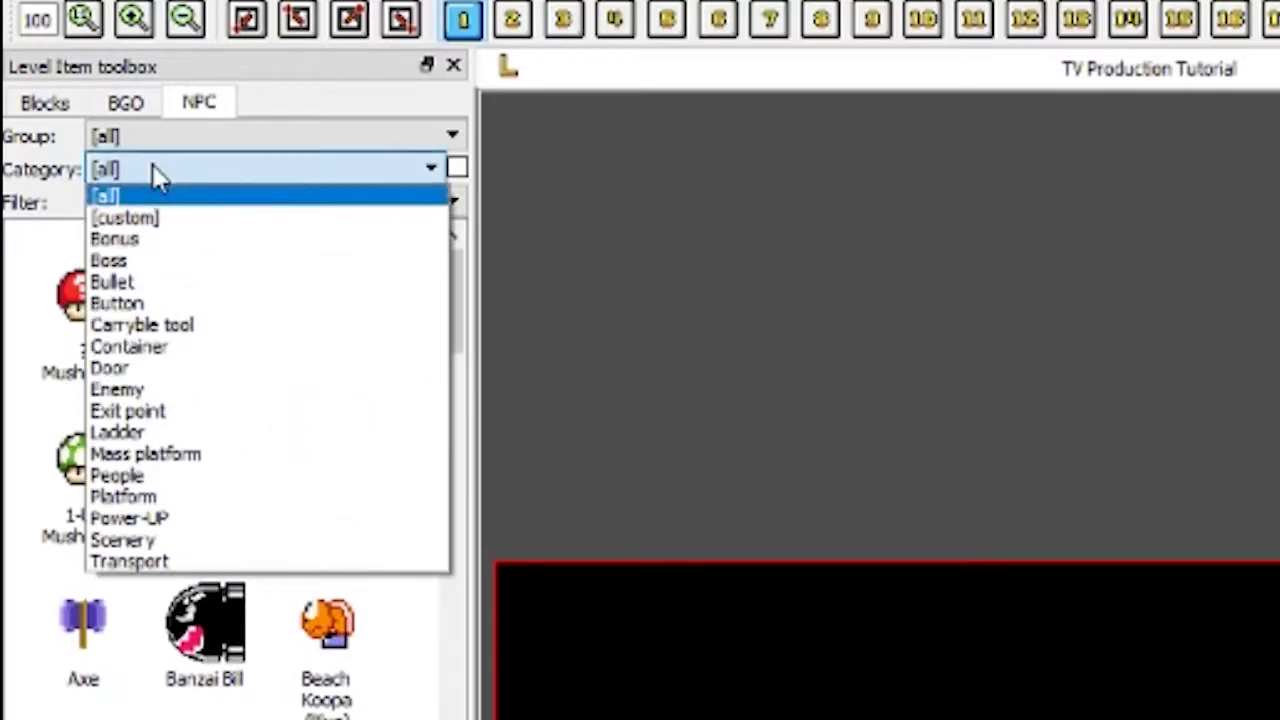
pyautogui.click(149, 244)
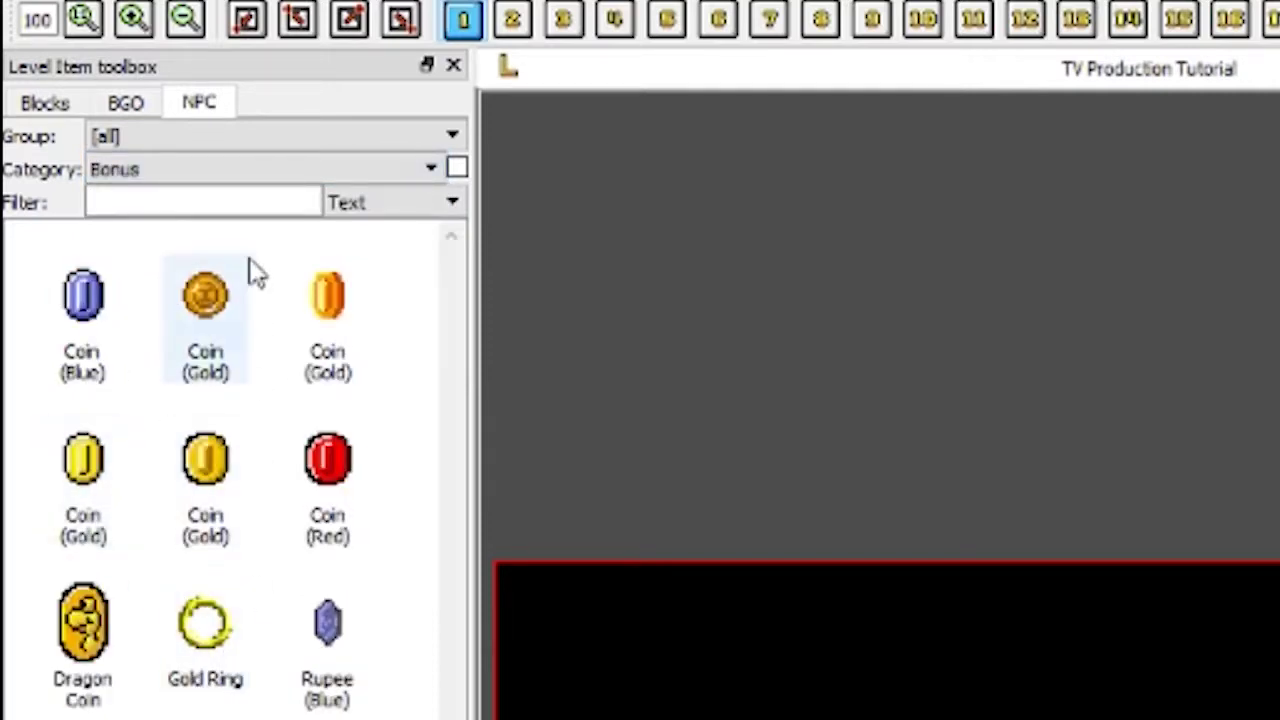
pyautogui.click(167, 170)
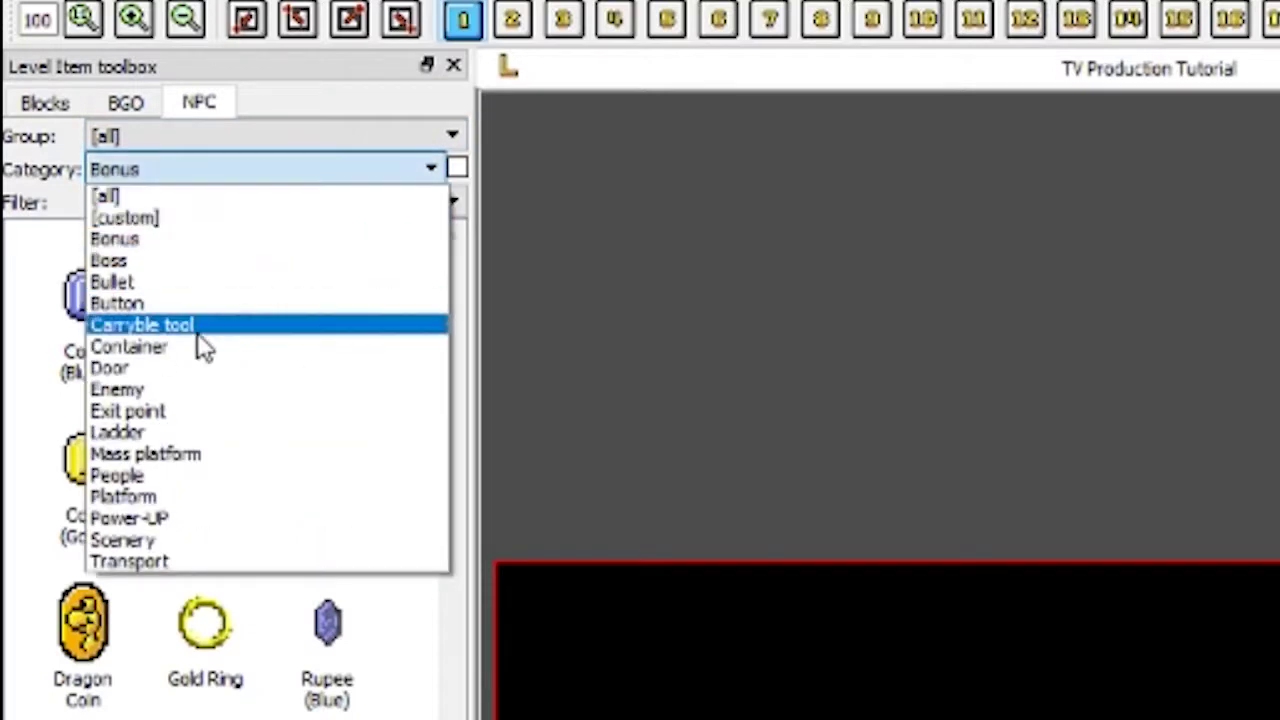
pyautogui.click(155, 284)
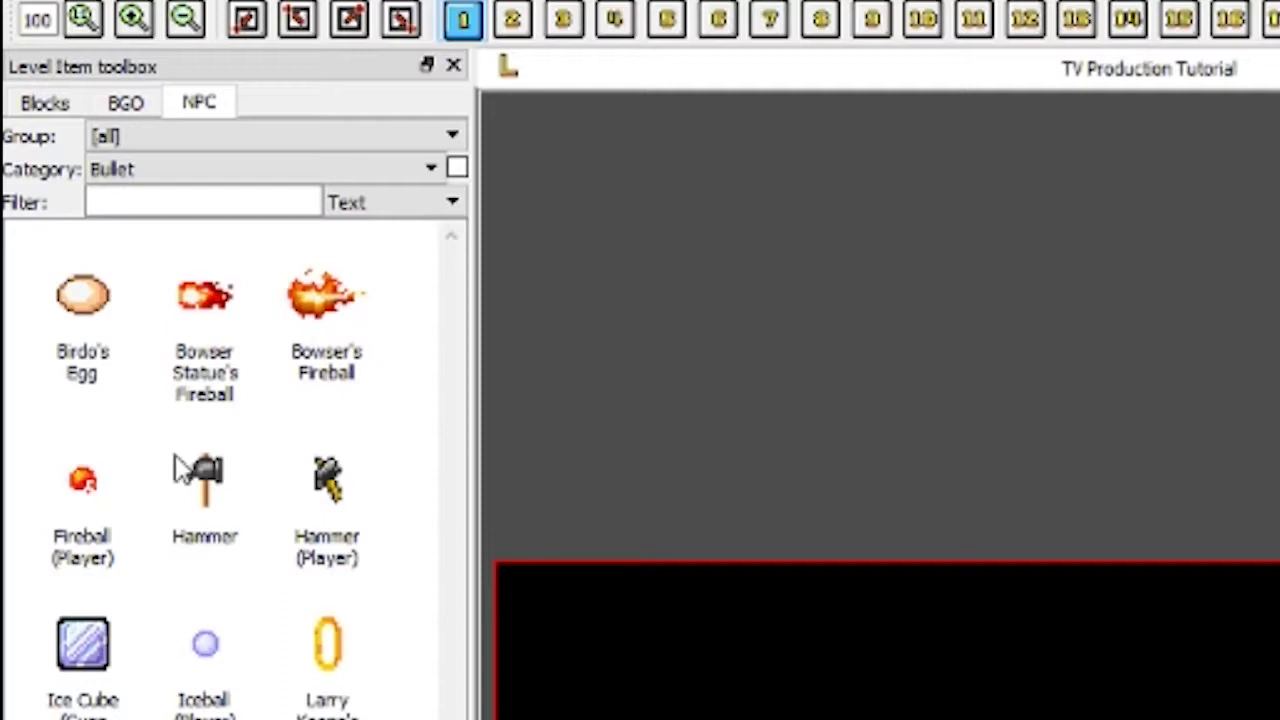
pyautogui.click(125, 167)
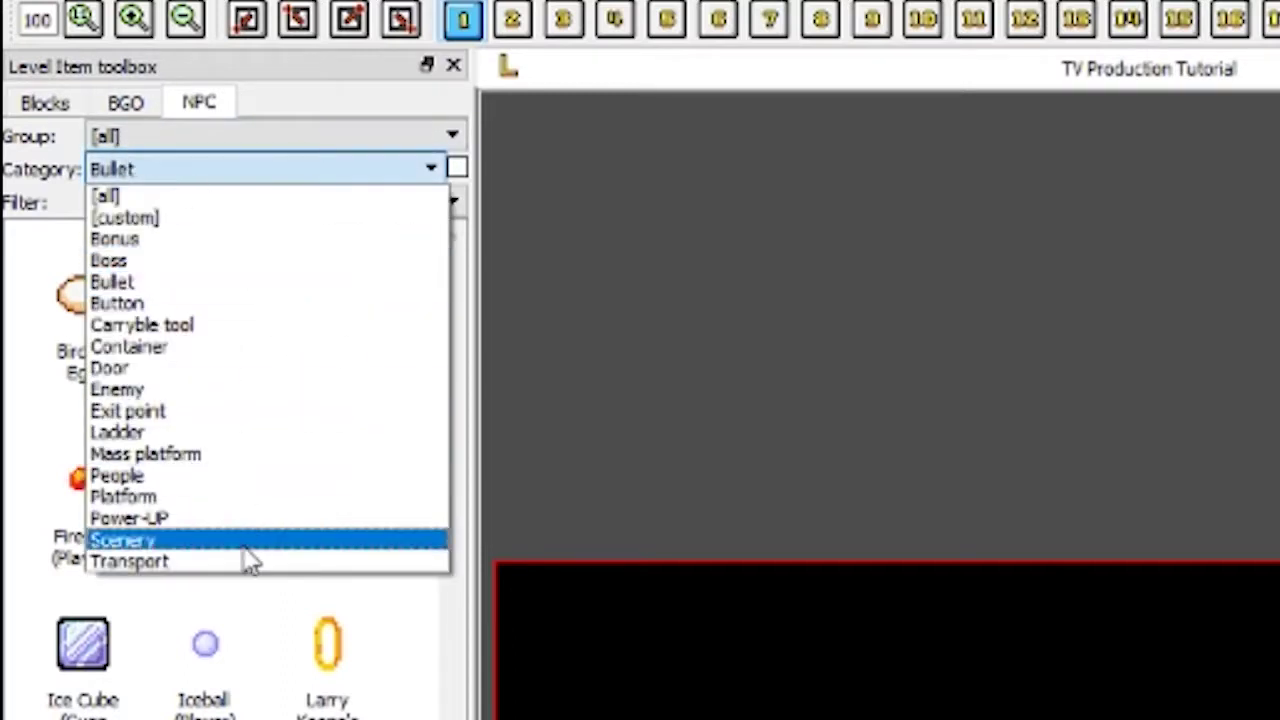
pyautogui.click(130, 166)
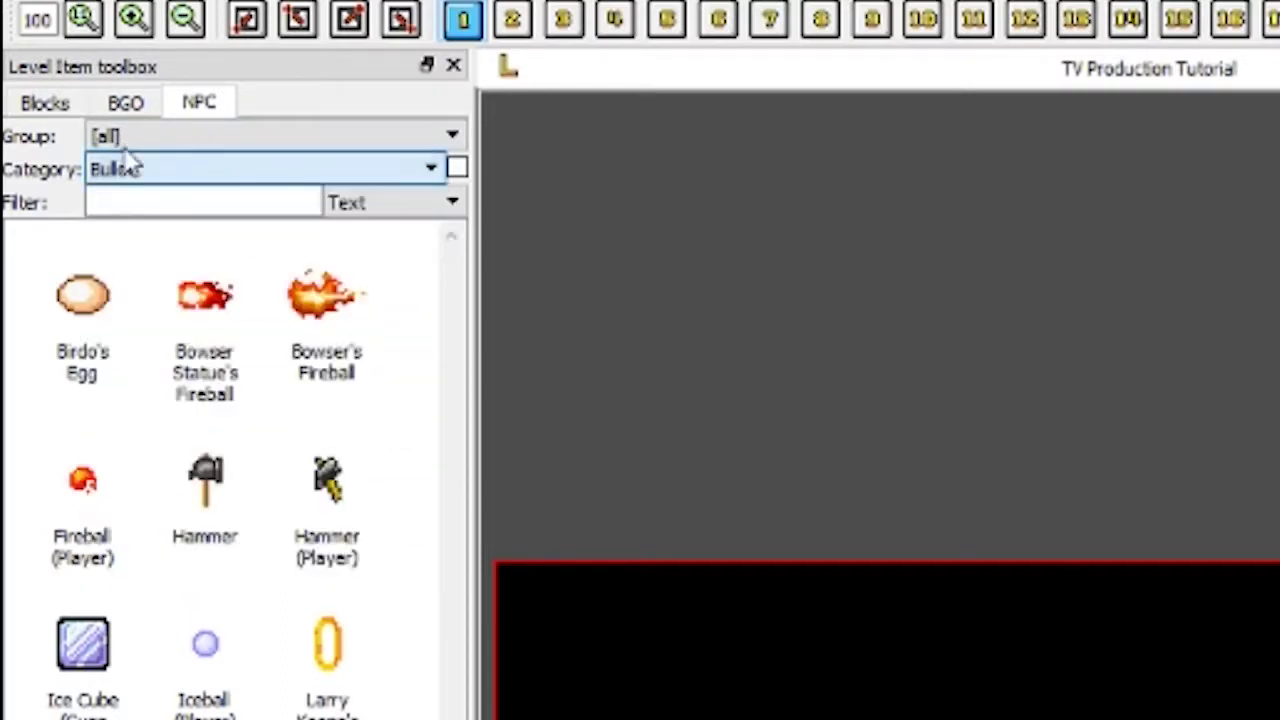
# - Look through the category and group choices available for the BGO collection
pyautogui.click(120, 107)
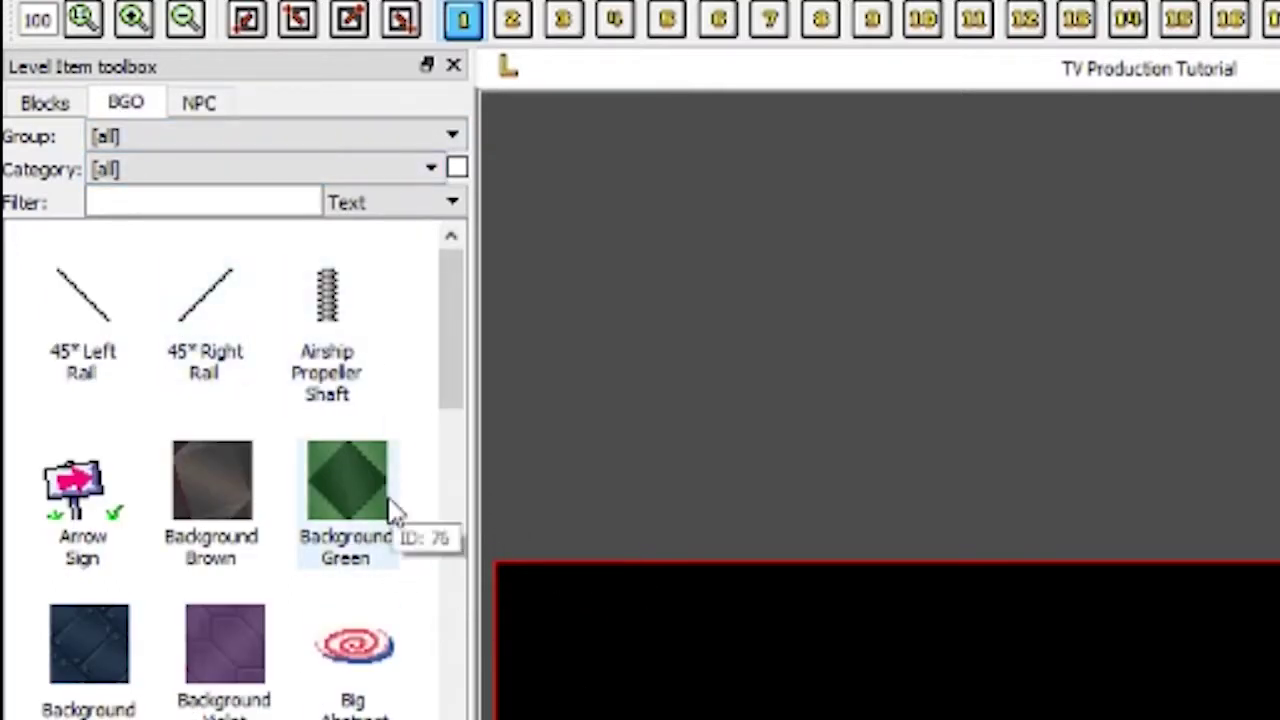
pyautogui.click(300, 174)
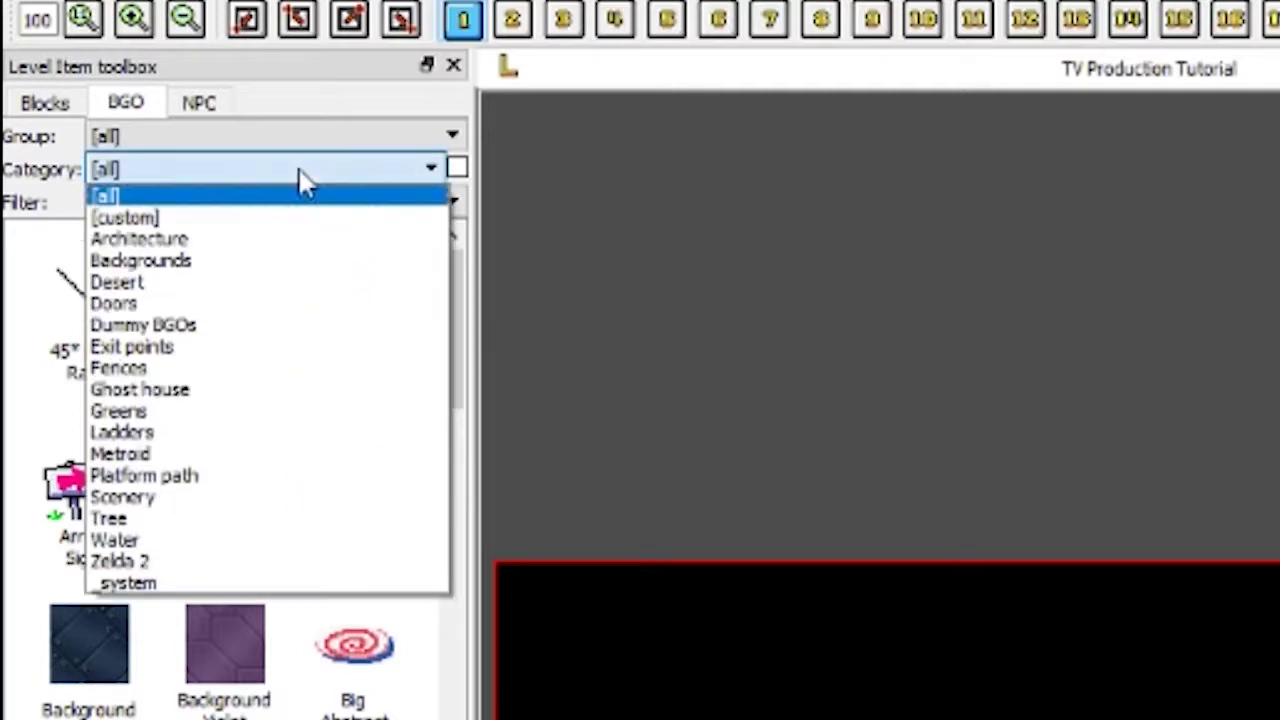
pyautogui.click(150, 139)
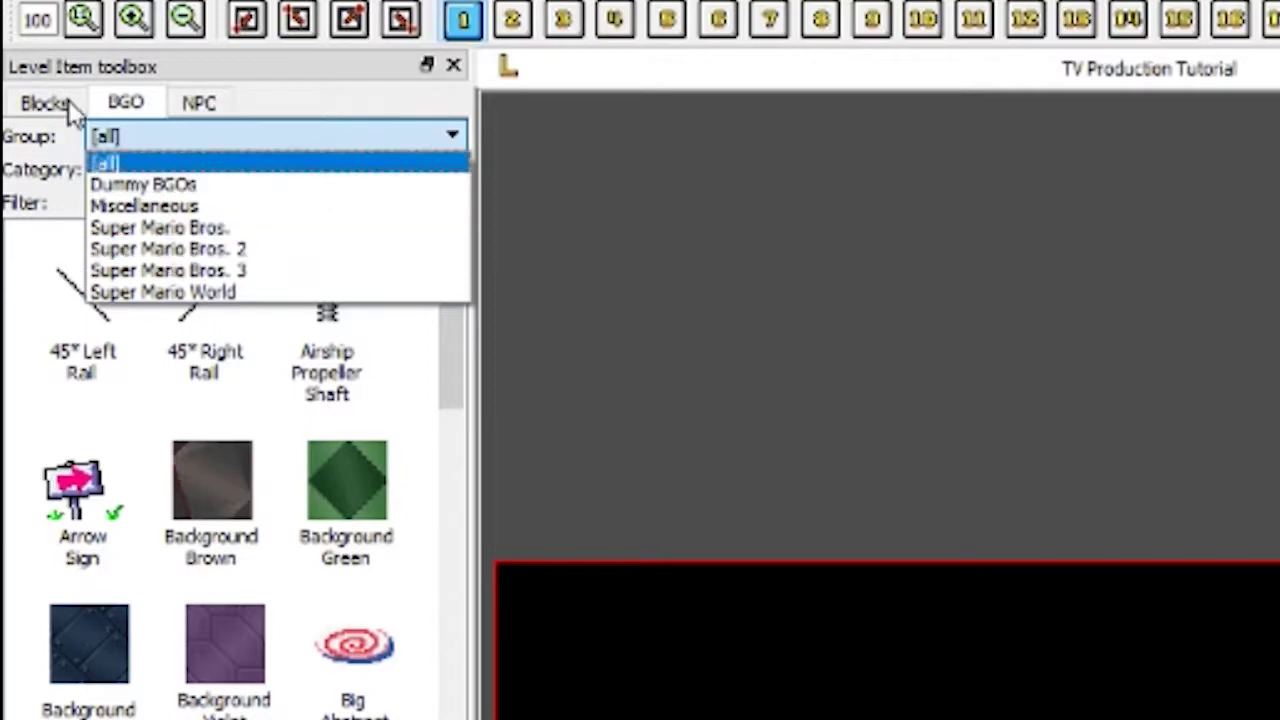
# - Filter the blocks collection to the '?' block and bricks category
pyautogui.click(42, 103)
pyautogui.click(165, 170)
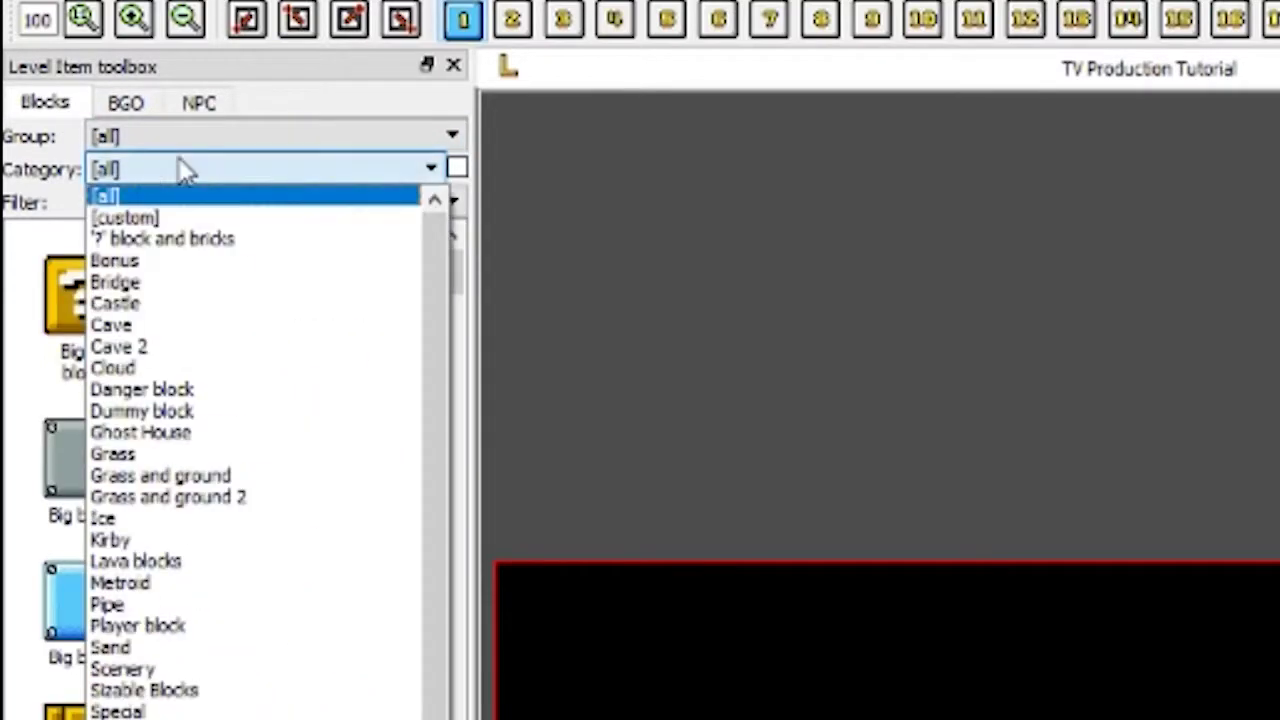
pyautogui.click(230, 240)
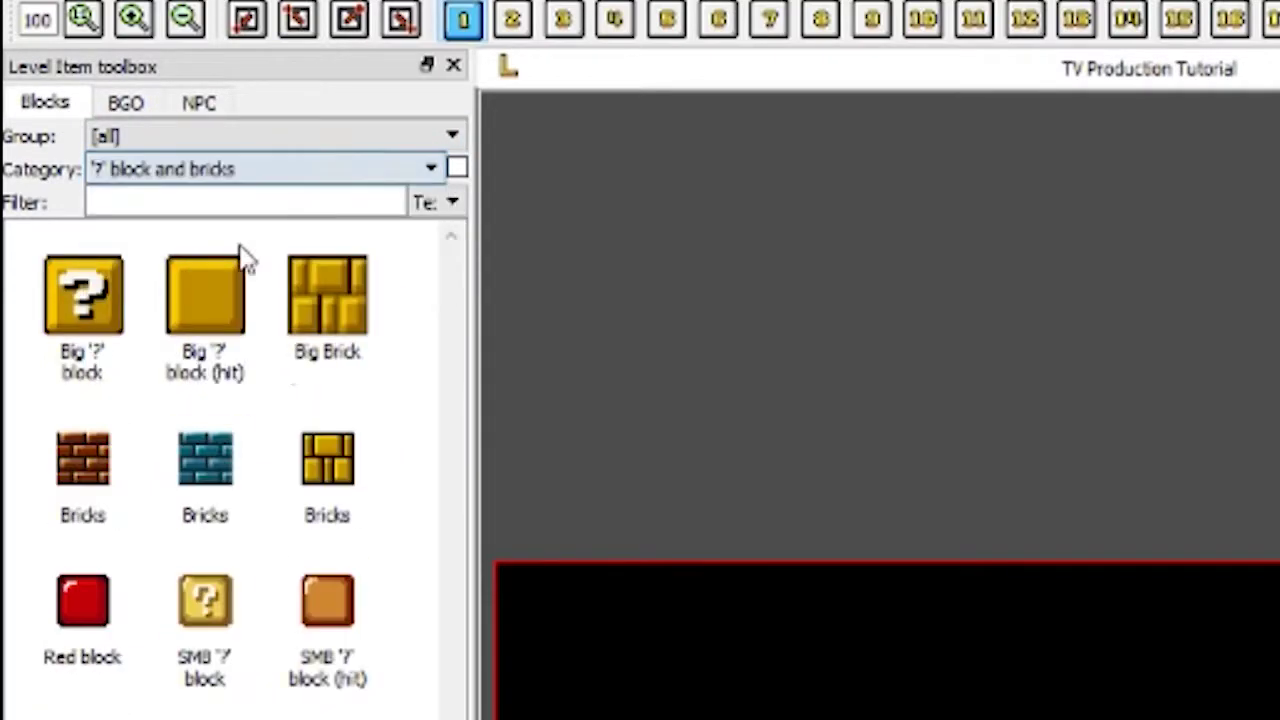
# - View the '?' block and bricks category within the Super Mario Bros. block group, and reset the block filters to [all]
pyautogui.click(166, 140)
pyautogui.click(201, 230)
pyautogui.click(180, 170)
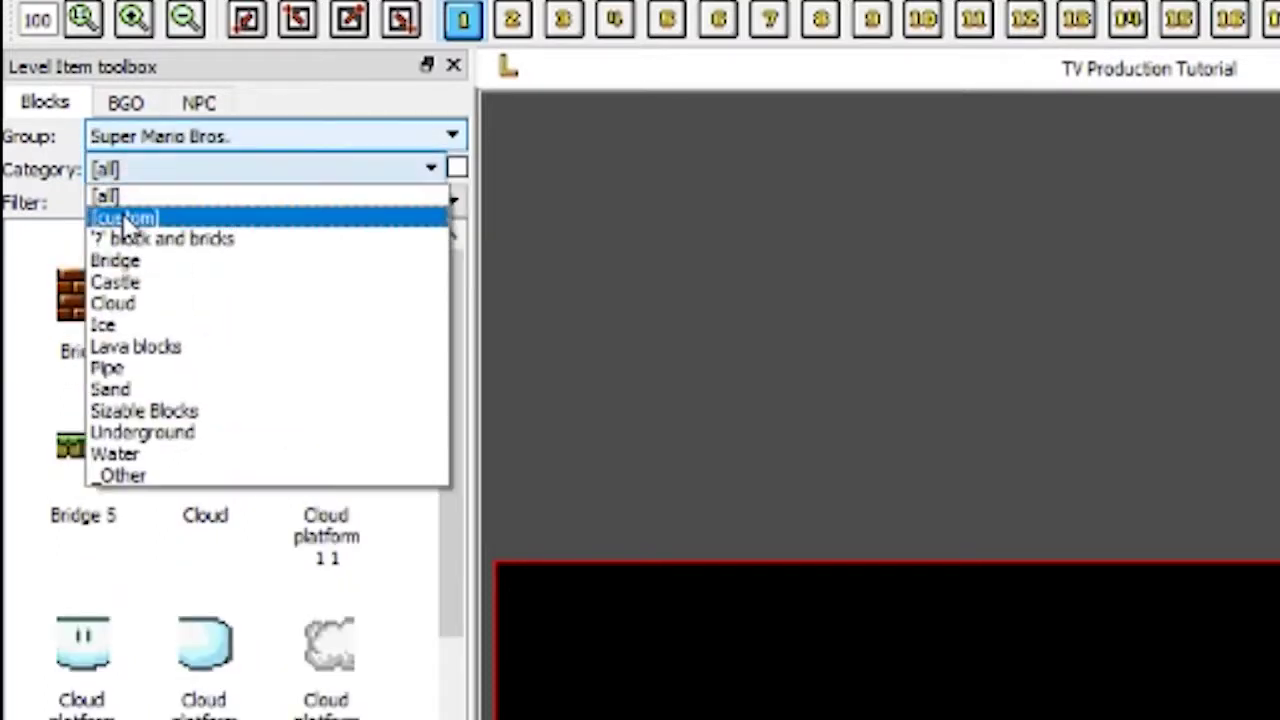
pyautogui.click(177, 238)
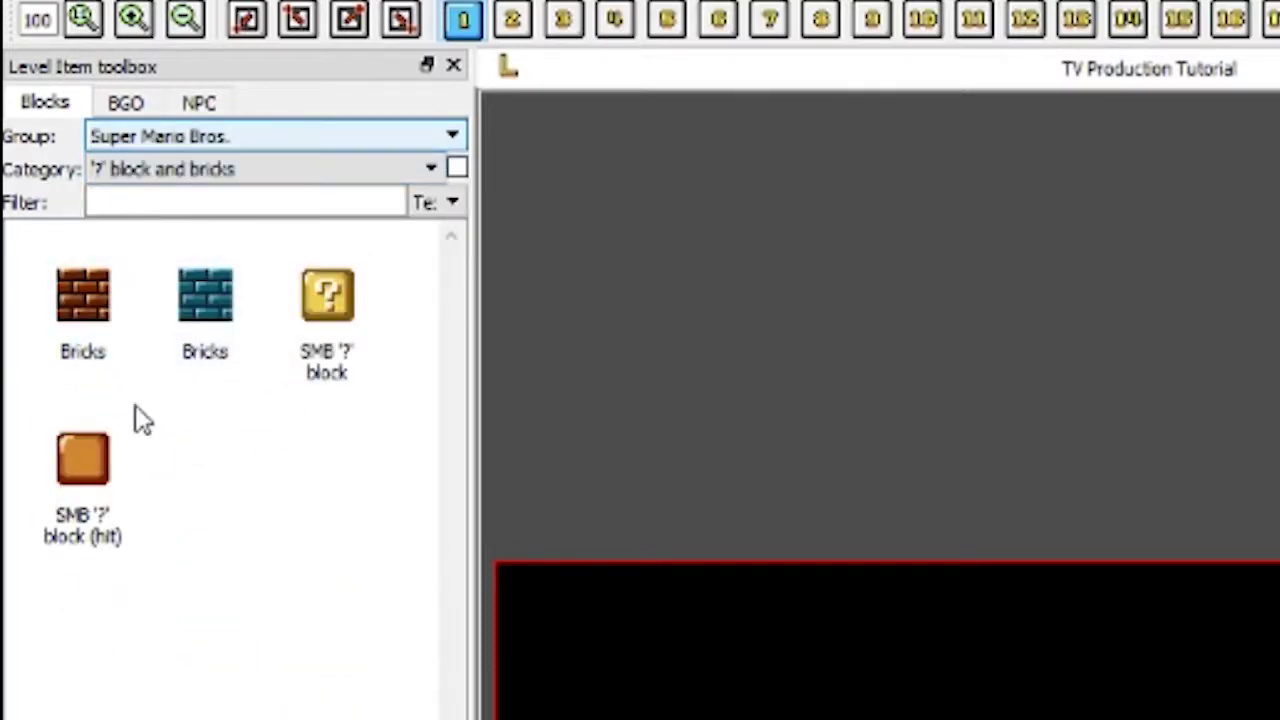
pyautogui.click(200, 168)
pyautogui.click(156, 195)
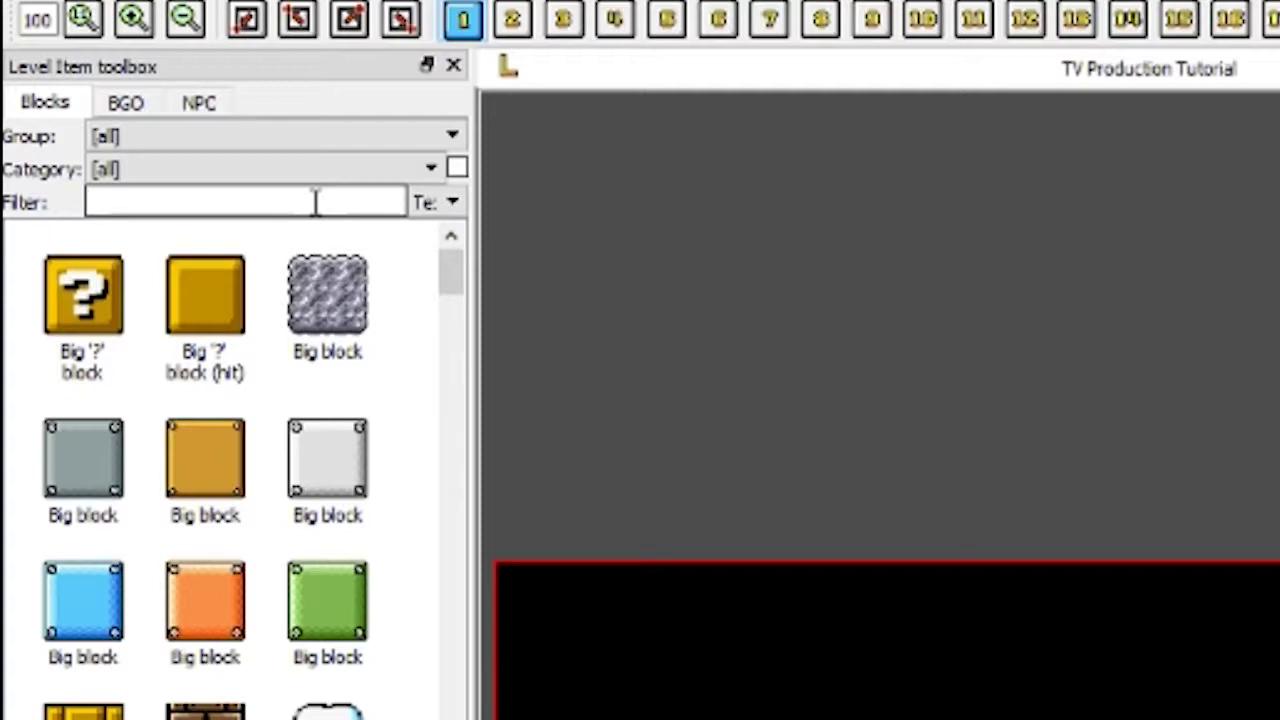
# - Search the NPC collection for "Bill Blas" and pick the Bill Blaster item
pyautogui.click(190, 104)
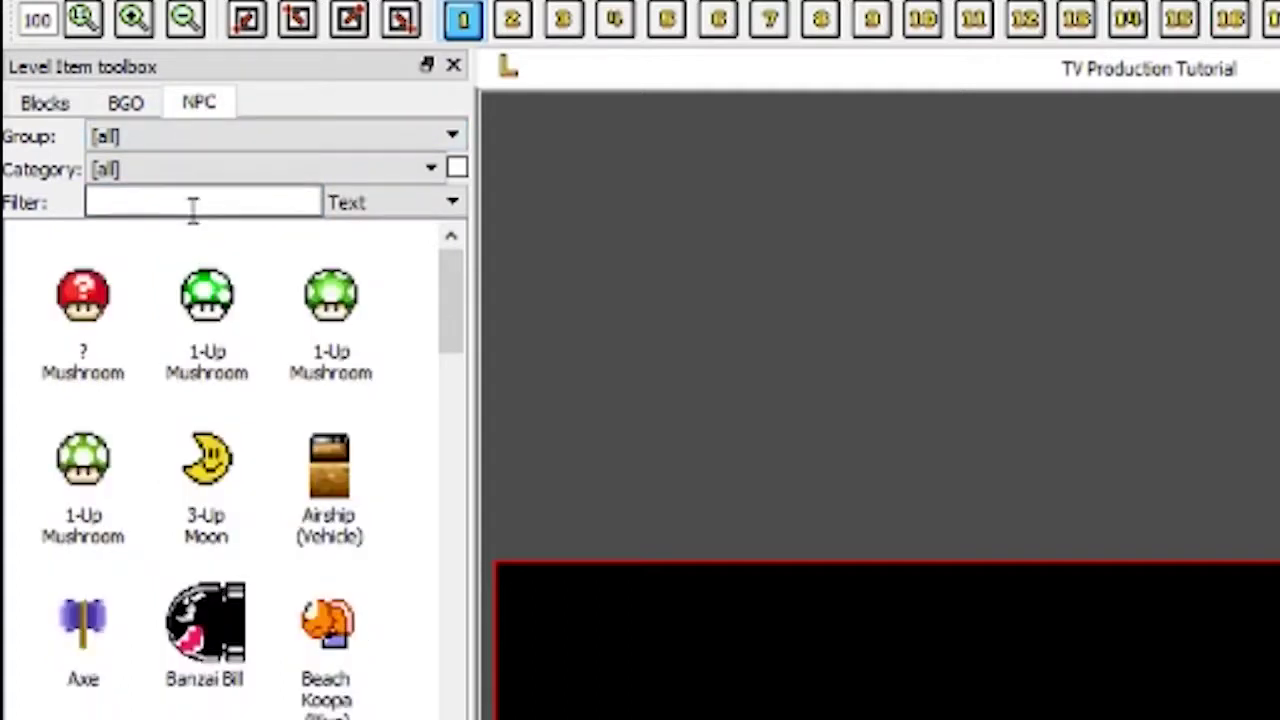
pyautogui.click(193, 203)
pyautogui.write('Bill Blaster')
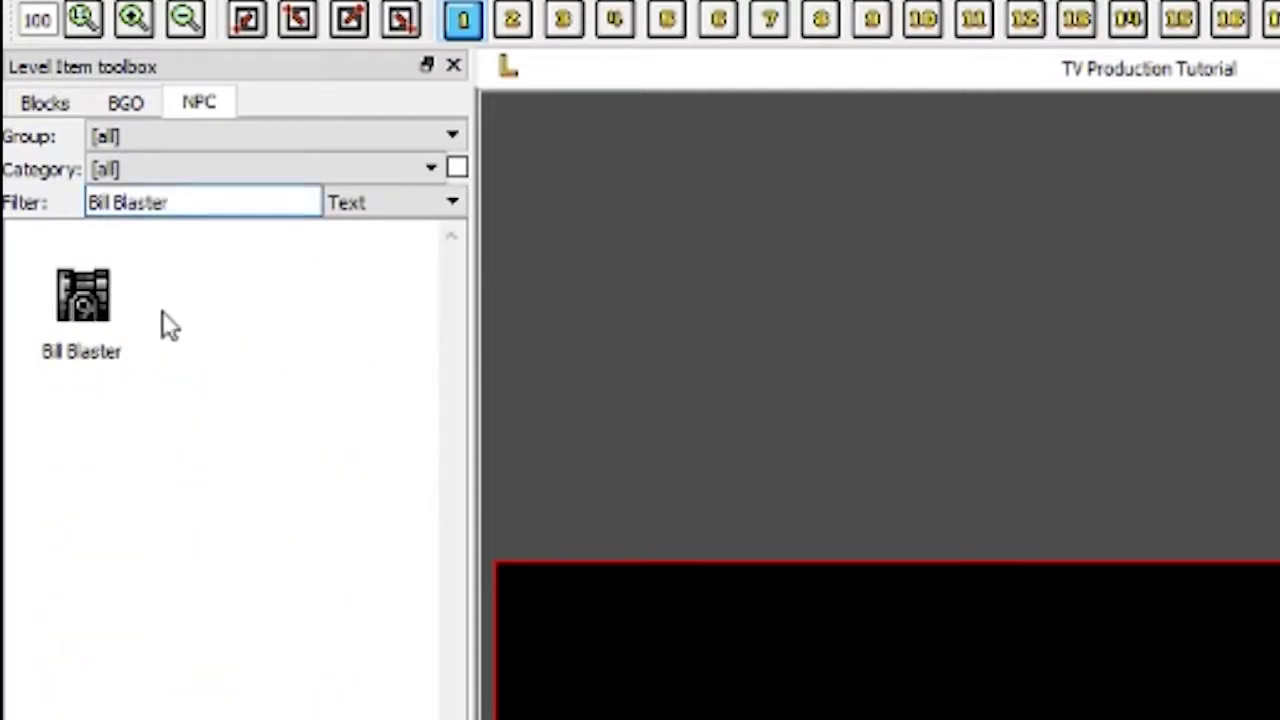
pyautogui.click(85, 337)
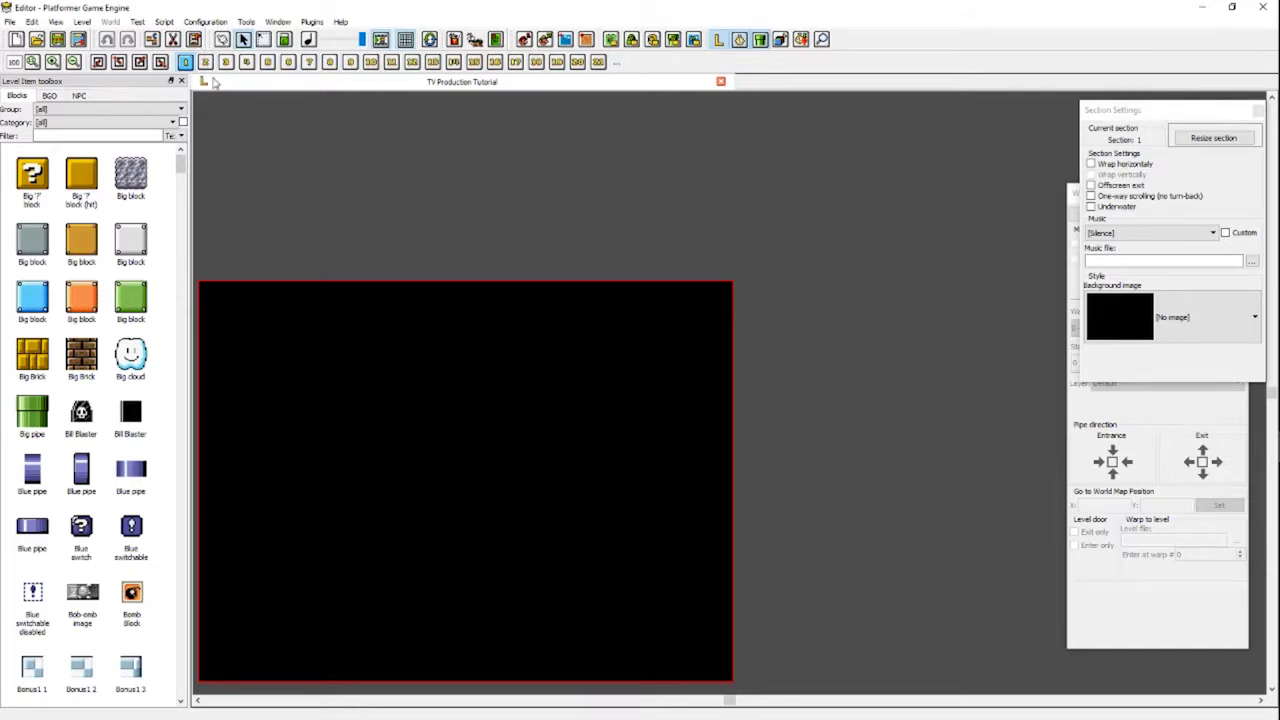
# - Move around the empty canvas of section 1 in all directions to try out level navigation
pyautogui.scroll(-3, 597, 263)
pyautogui.scroll(2, 638, 323)
pyautogui.moveTo(362, 347); pyautogui.dragTo(556, 300)
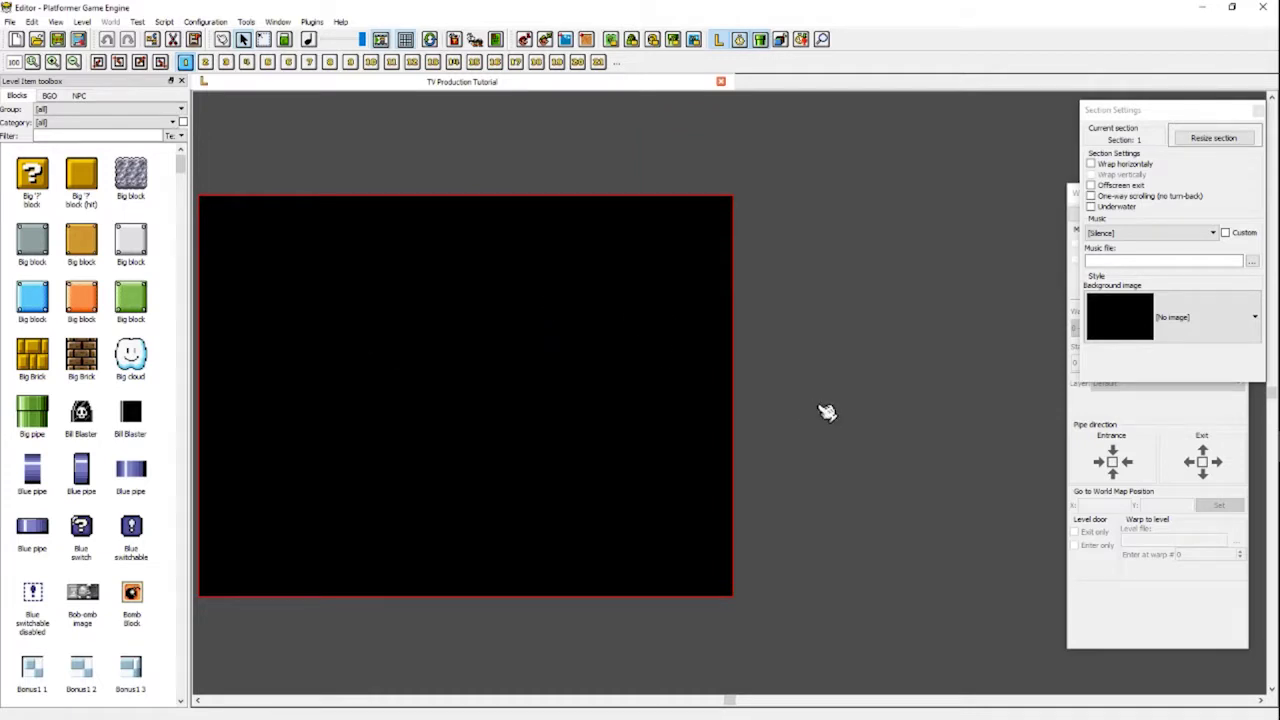
pyautogui.press('Down')
pyautogui.press('Left')
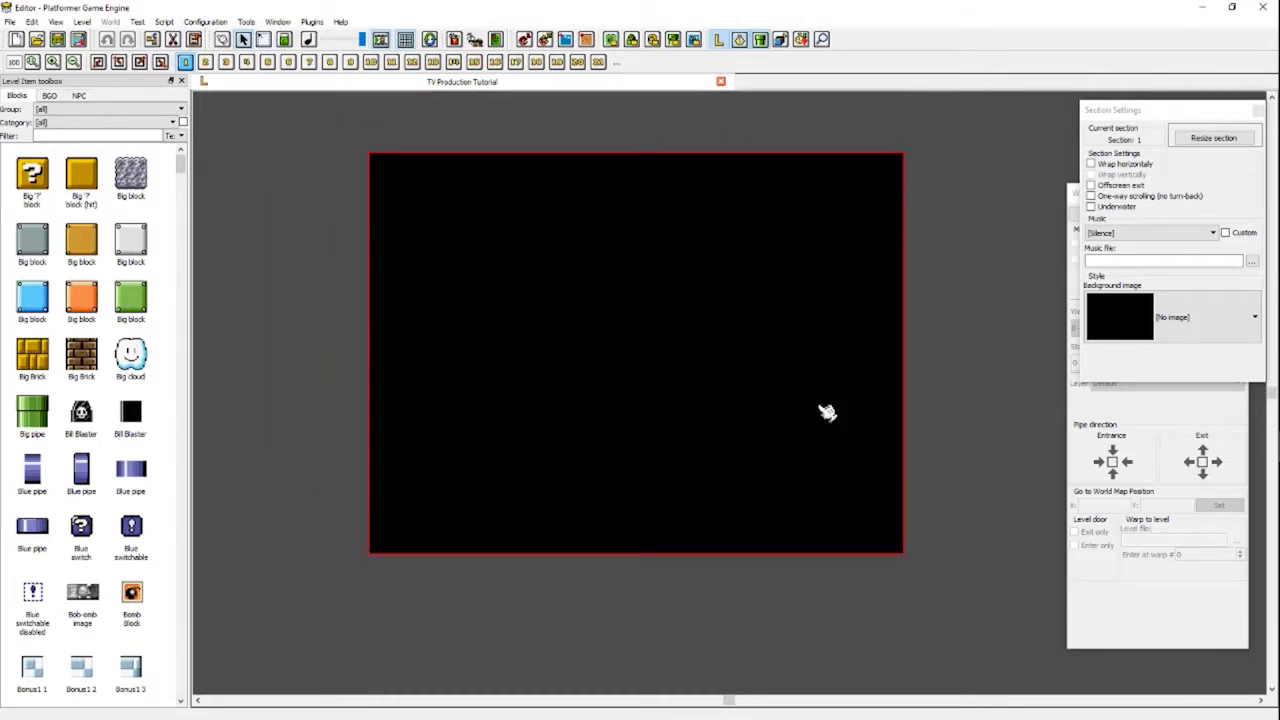
pyautogui.press('Down')
pyautogui.press('Right')
pyautogui.press('Up')
pyautogui.press('Left')
pyautogui.press('Up')
pyautogui.press('Right')
pyautogui.press('Down')
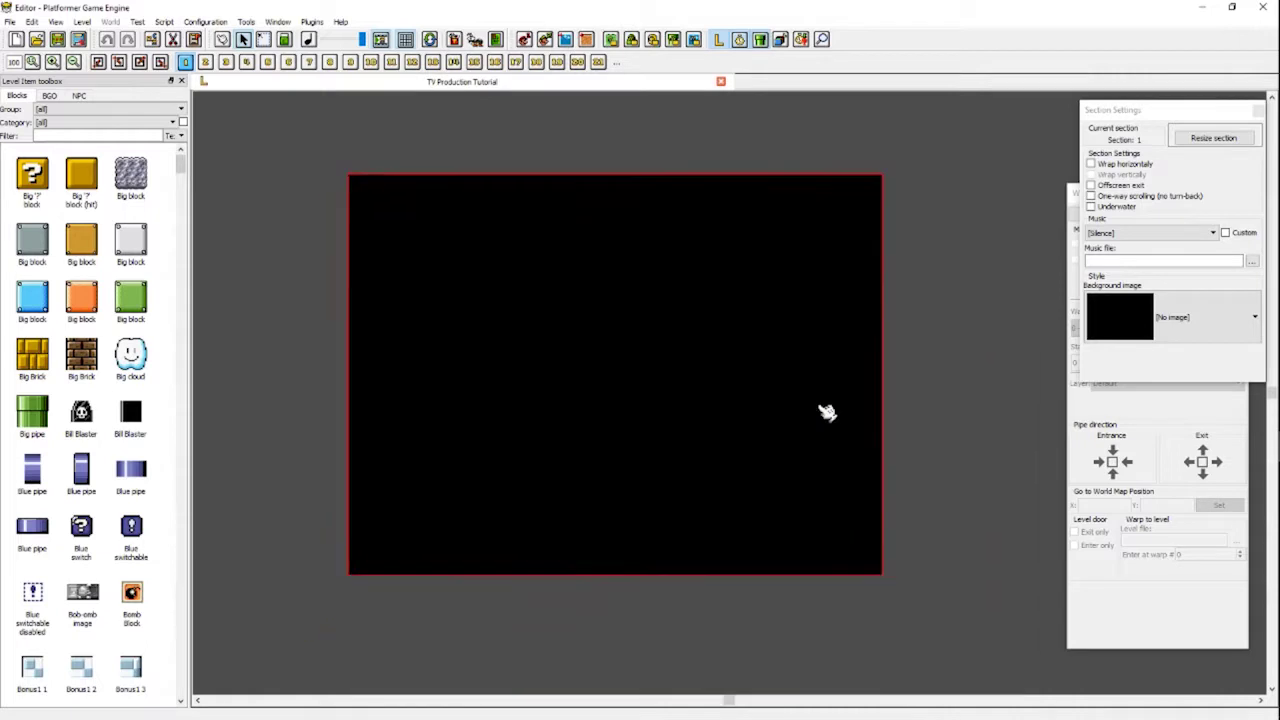
pyautogui.press('Left')
pyautogui.press('Up')
pyautogui.scroll(-2, 826, 412)
pyautogui.hscroll(1, 826, 412)
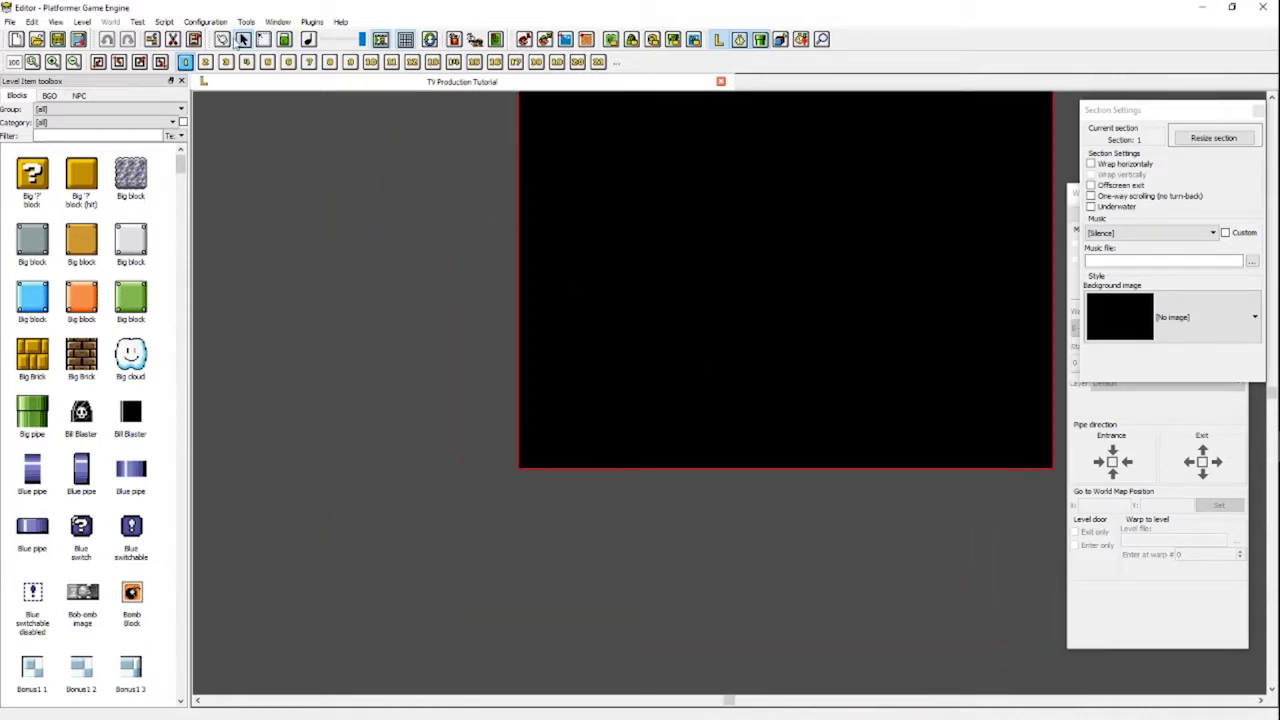
# - Pan across section 1 with the drag-scroll tool and return to selection mode
pyautogui.click(226, 40)
pyautogui.moveTo(638, 296); pyautogui.dragTo(485, 445)
pyautogui.click(243, 39)
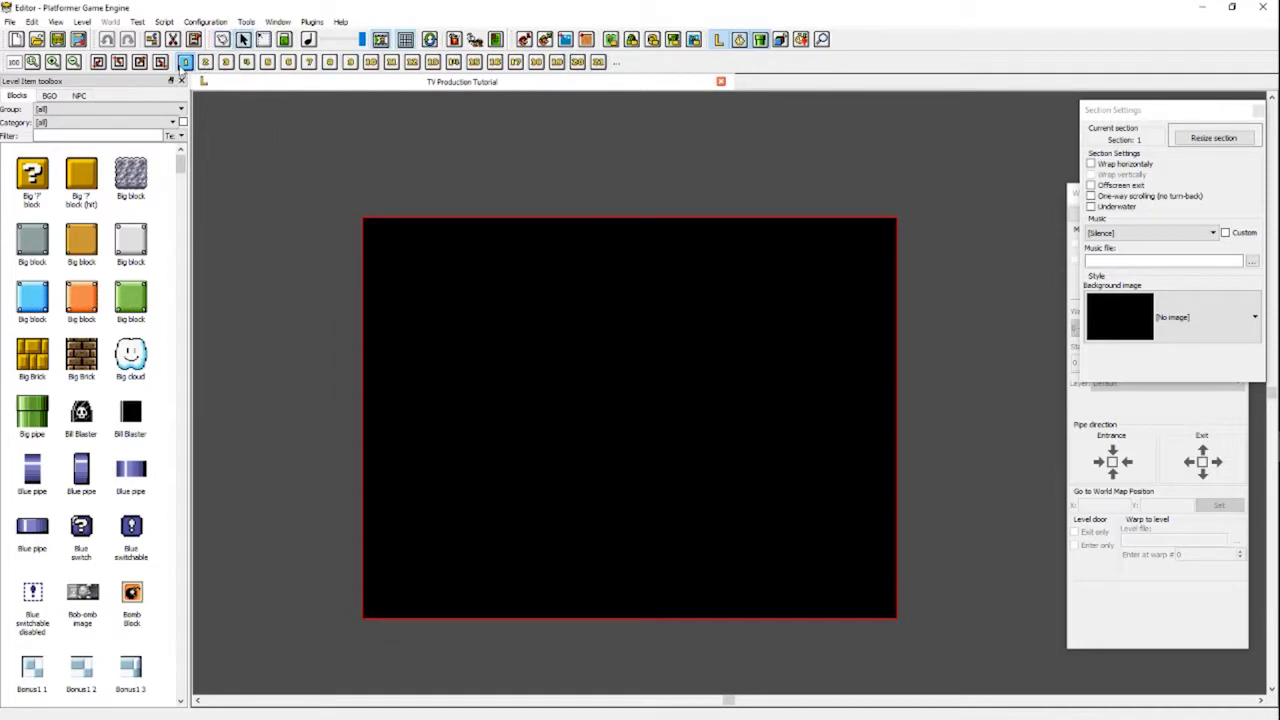
# - View sections 2 to 6 of the TV Production Tutorial level and return to section 1
pyautogui.click(207, 64)
pyautogui.click(227, 65)
pyautogui.click(247, 65)
pyautogui.click(287, 65)
pyautogui.click(269, 65)
pyautogui.click(187, 66)
# - Switch back and forth between sections 1 and 2 of the level, ending on section 1
pyautogui.click(205, 64)
pyautogui.click(188, 65)
pyautogui.click(204, 64)
pyautogui.click(190, 65)
pyautogui.click(205, 64)
pyautogui.click(185, 62)
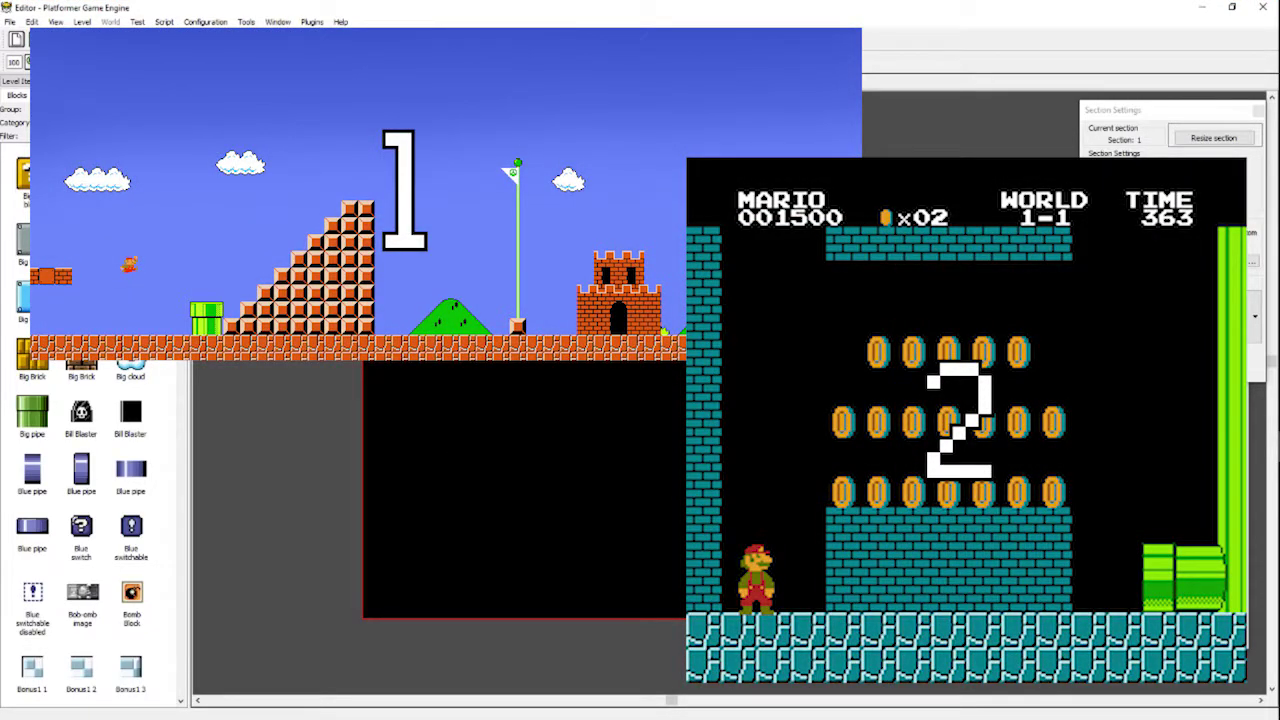
pyautogui.click(205, 62)
pyautogui.click(186, 62)
pyautogui.click(205, 62)
pyautogui.click(186, 62)
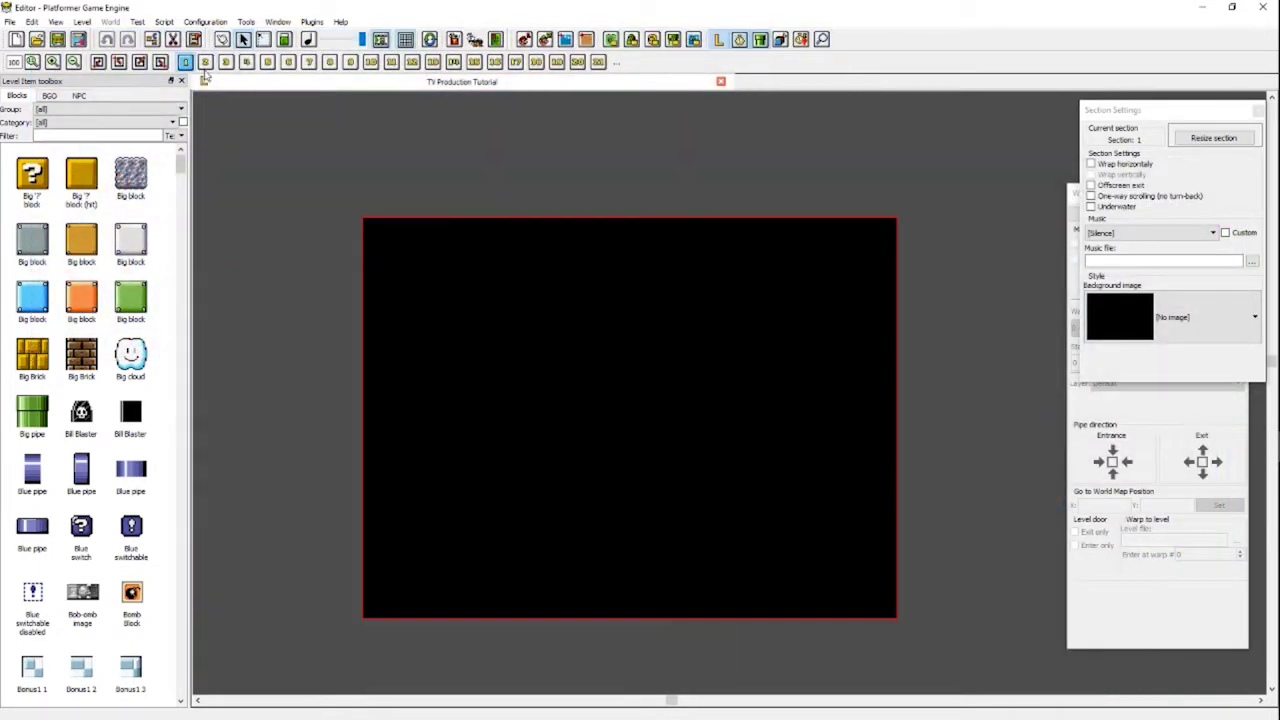
# - Step through sections 2, 3, 4 and 5 of the level in order and go back to section 1
pyautogui.click(205, 62)
pyautogui.click(226, 62)
pyautogui.click(247, 62)
pyautogui.click(268, 62)
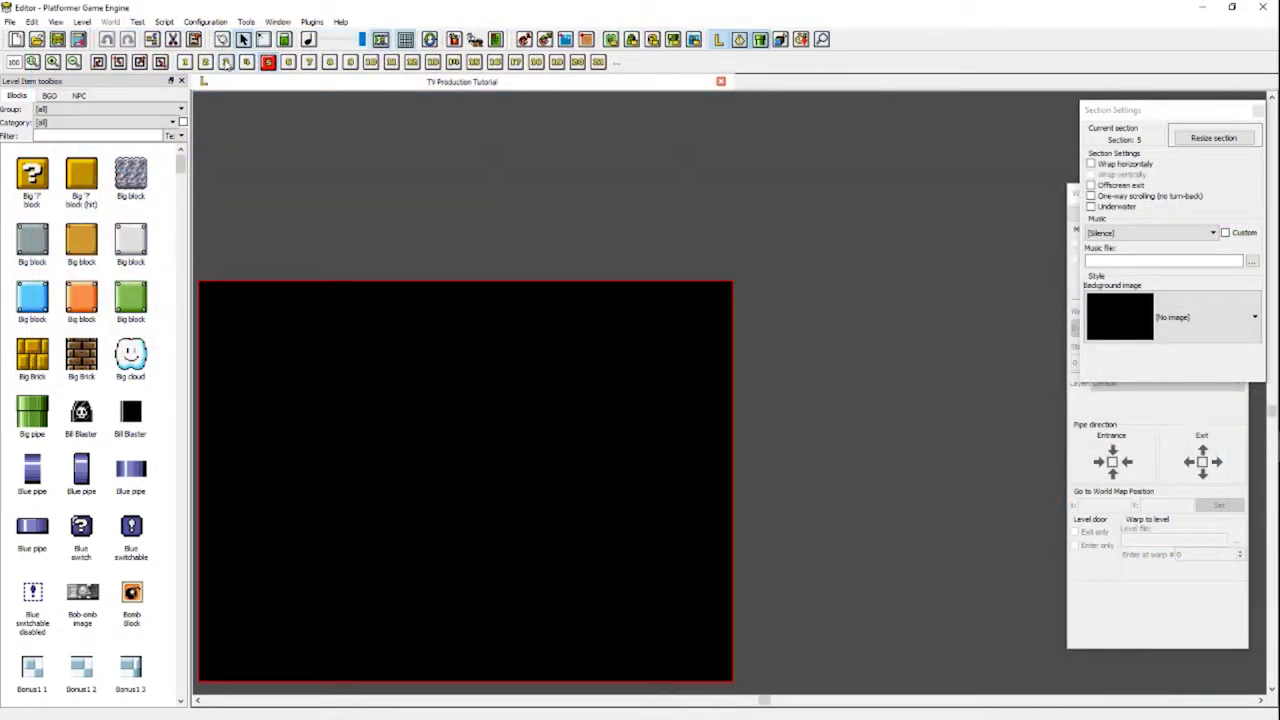
pyautogui.click(188, 62)
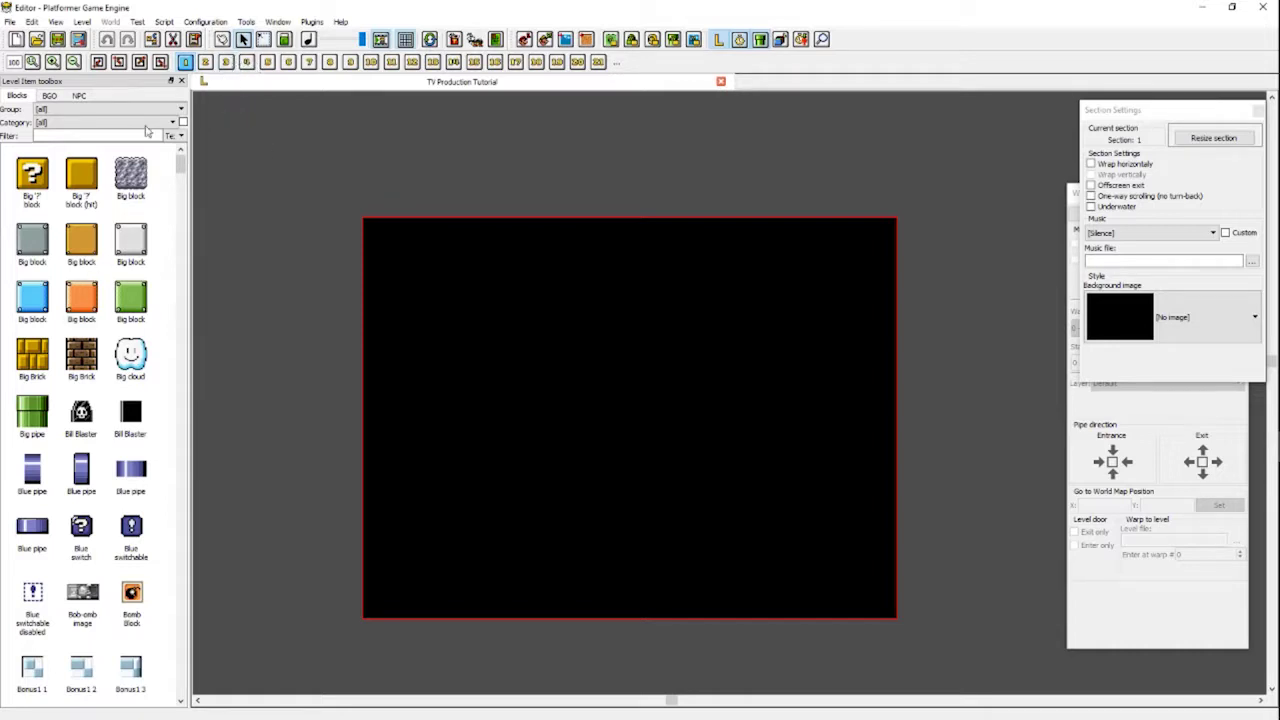
# - Switch repeatedly among the level's first four sections, ending on section 3
pyautogui.click(205, 62)
pyautogui.click(226, 62)
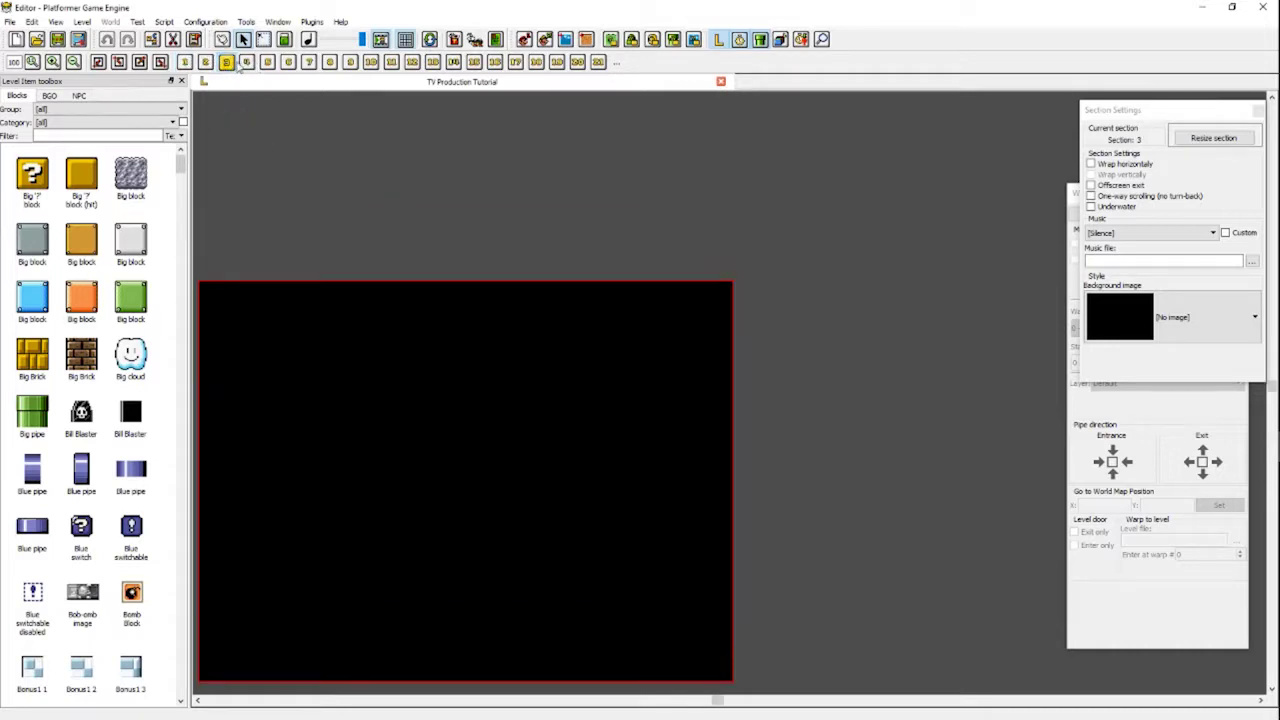
pyautogui.click(187, 63)
pyautogui.click(205, 63)
pyautogui.click(227, 63)
pyautogui.click(246, 63)
pyautogui.click(187, 63)
pyautogui.click(226, 62)
# - Open the existing level Mushroom Land 2.lvl from the unforgivingFestival folder
pyautogui.click(36, 39)
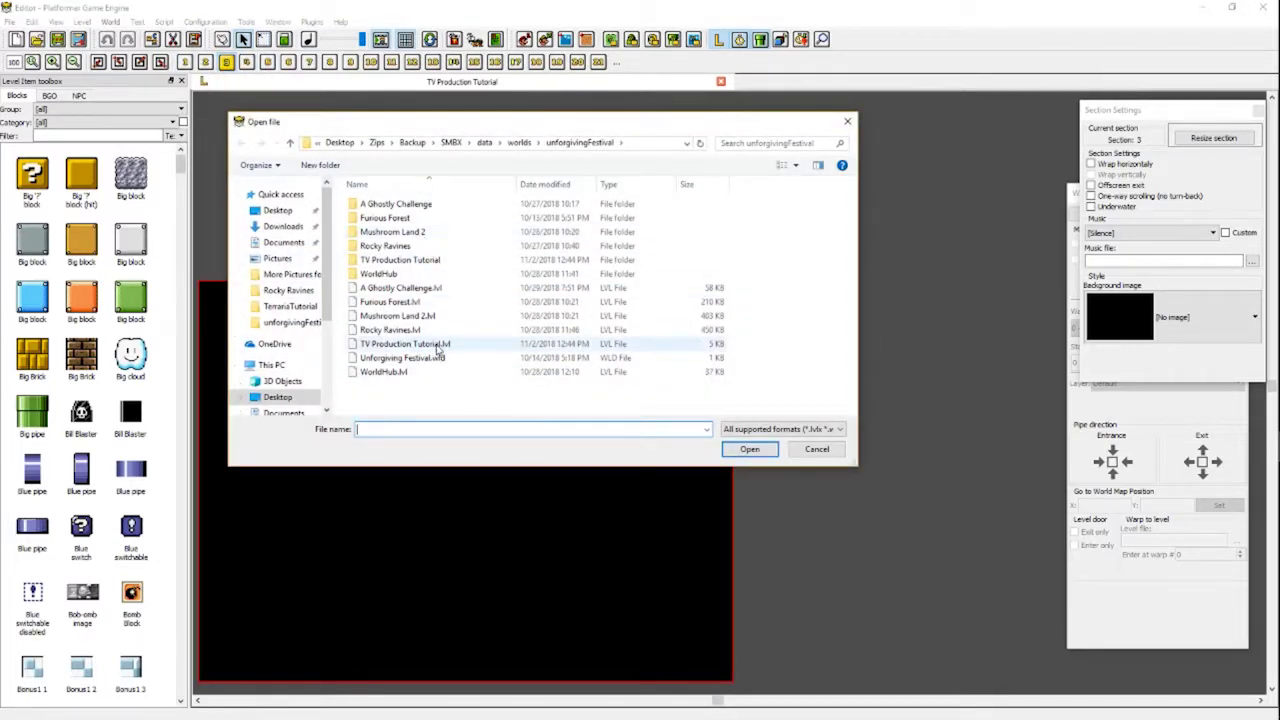
pyautogui.click(405, 316)
pyautogui.click(752, 450)
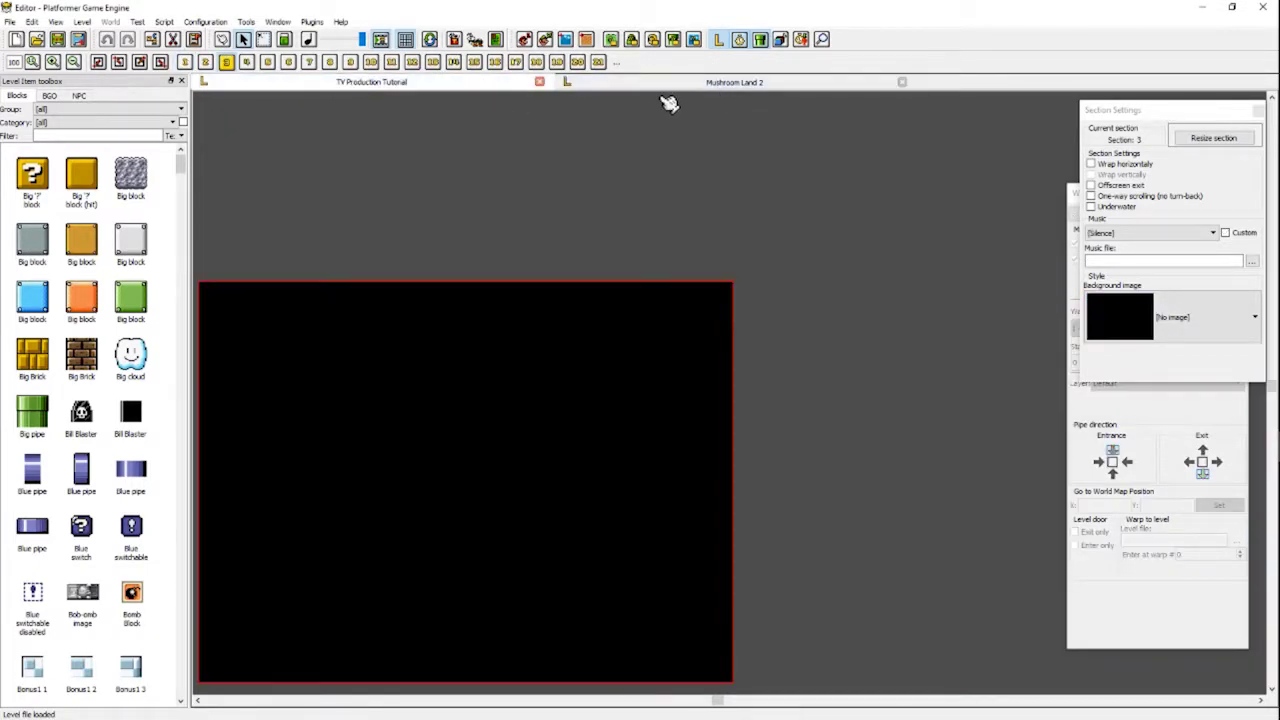
# - Examine the layout of section 1 in the Mushroom Land 2 level from its start to its far end
pyautogui.scroll(-1, 656, 373)
pyautogui.scroll(-2, 656, 373)
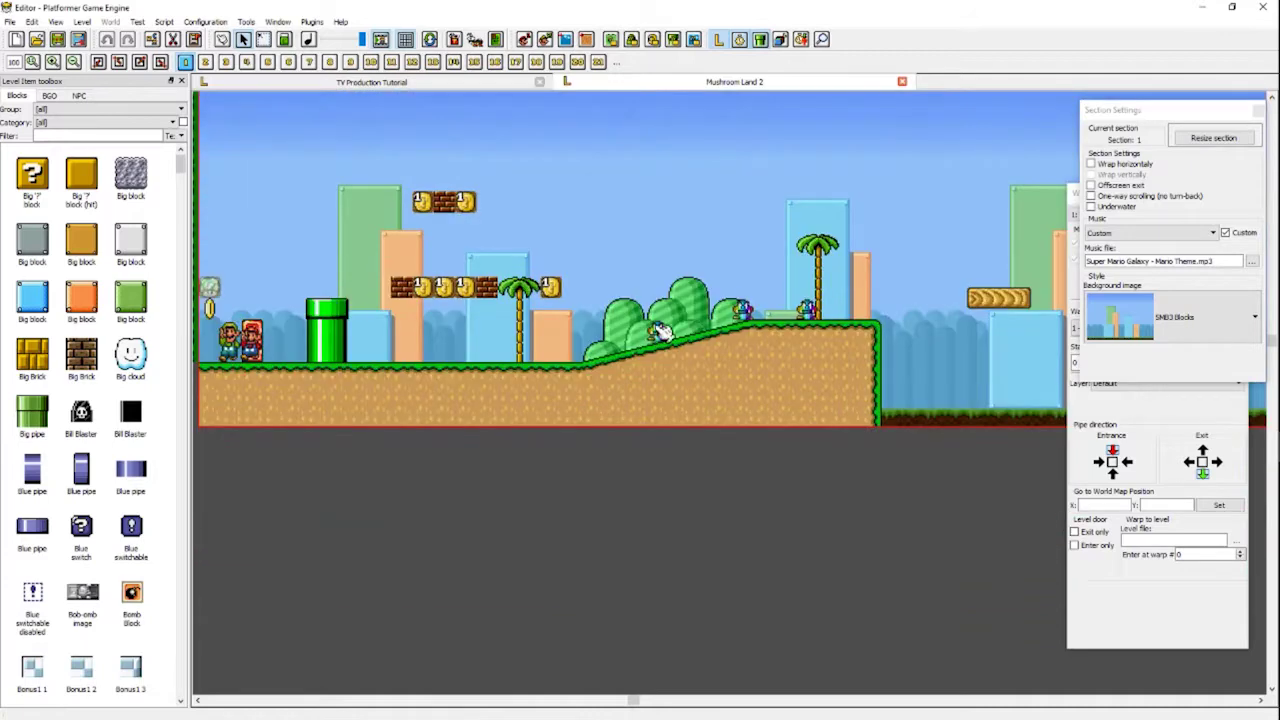
pyautogui.press('Left')
pyautogui.press('Up')
pyautogui.press('Right')
pyautogui.press('Down')
pyautogui.press('Up')
pyautogui.press('Right')
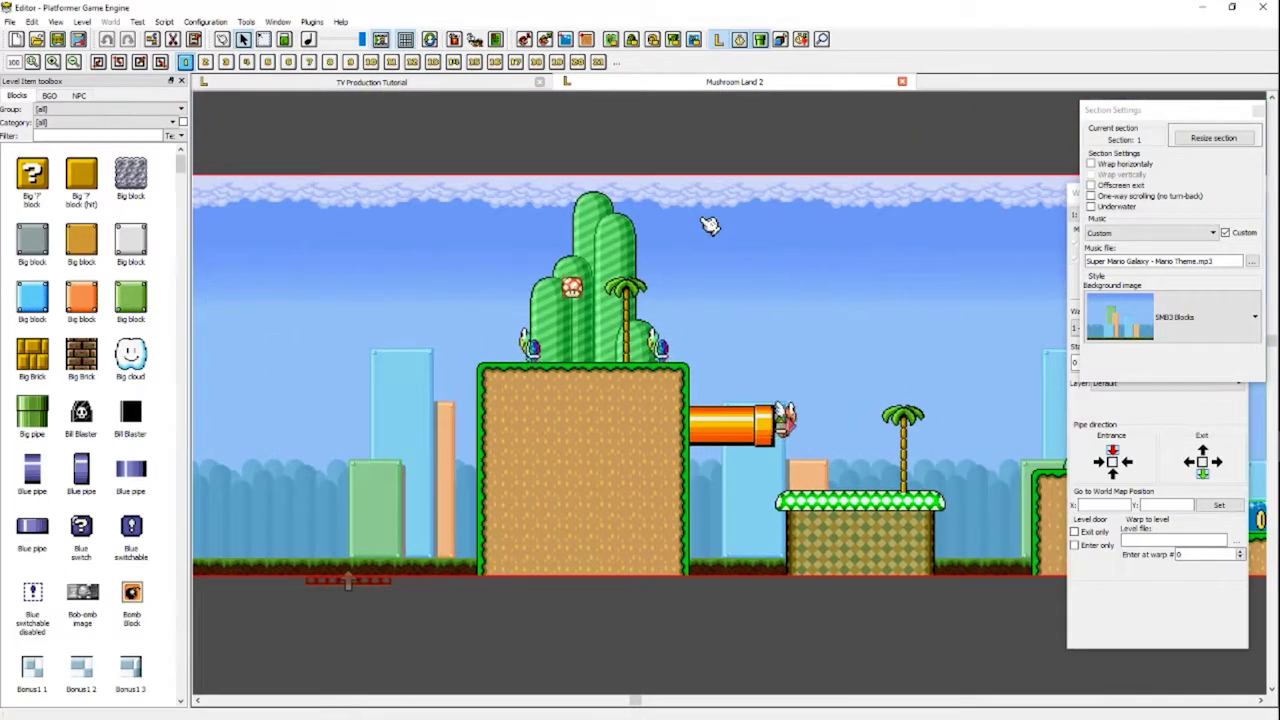
pyautogui.press('Right')
pyautogui.press('Right')
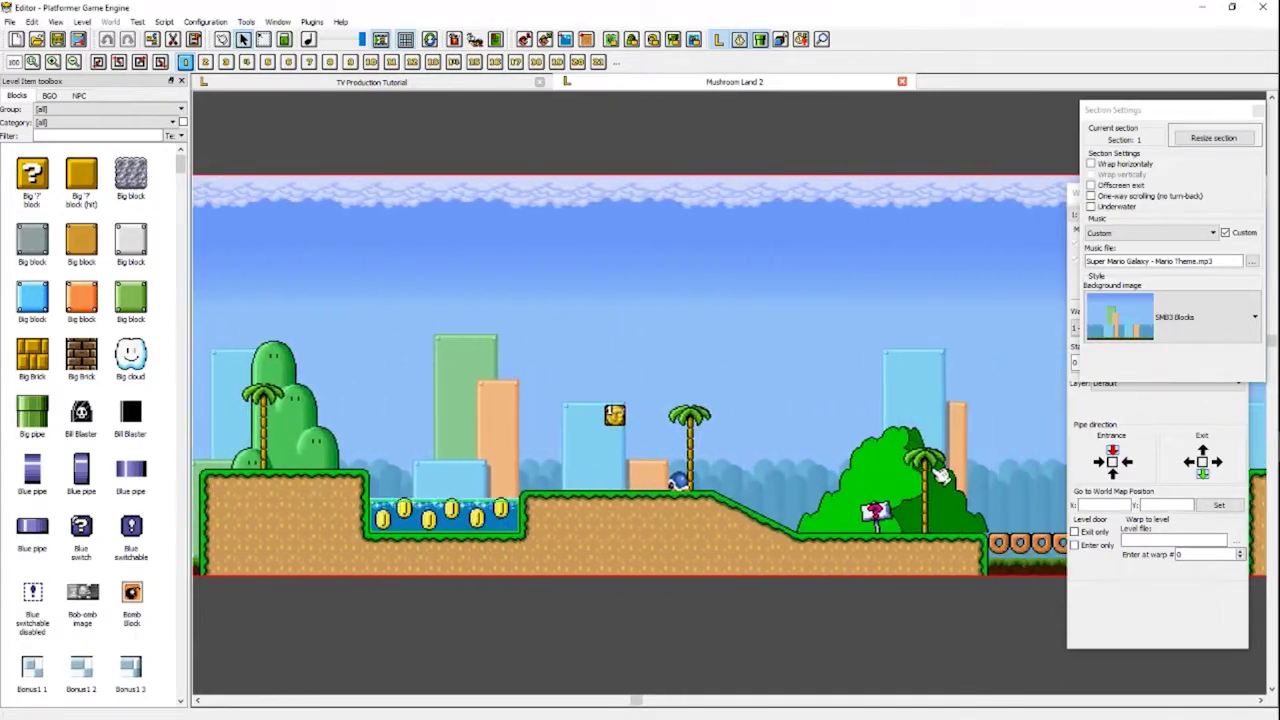
pyautogui.press('Right')
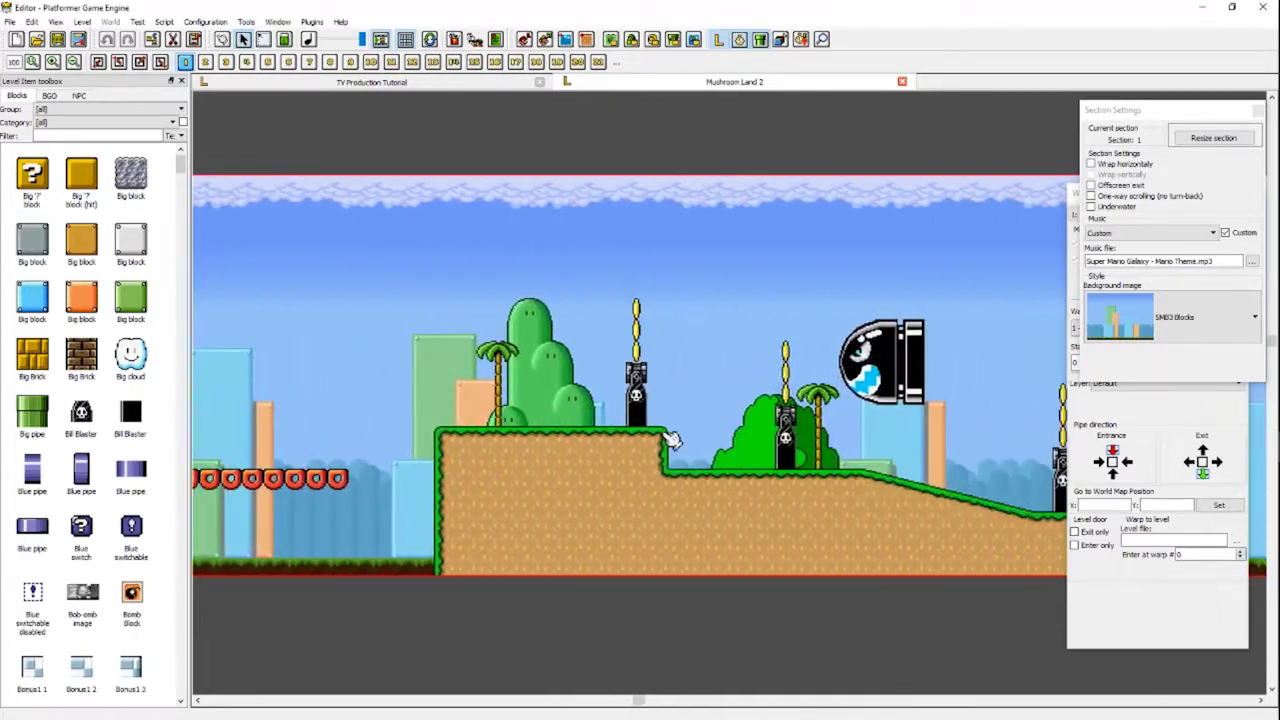
pyautogui.press('Right')
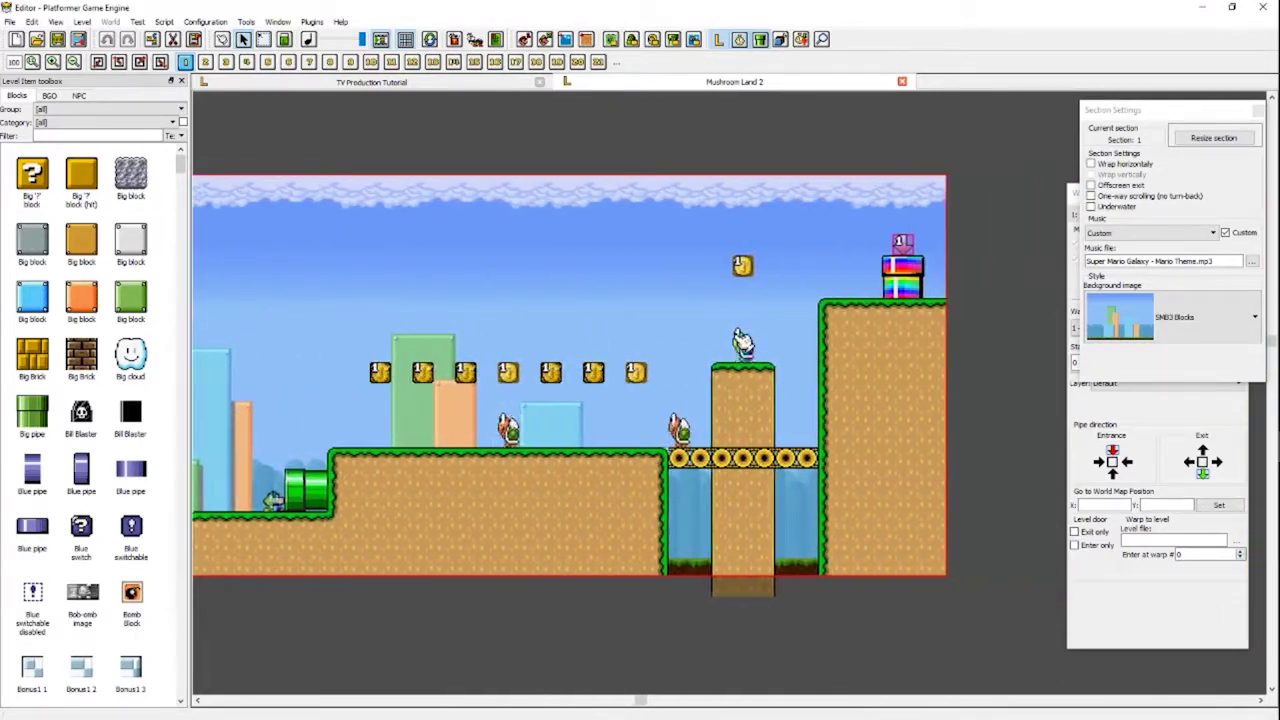
# - Step through sections 2 to 9 of the Mushroom Land 2 level in order to examine their layouts
pyautogui.click(205, 62)
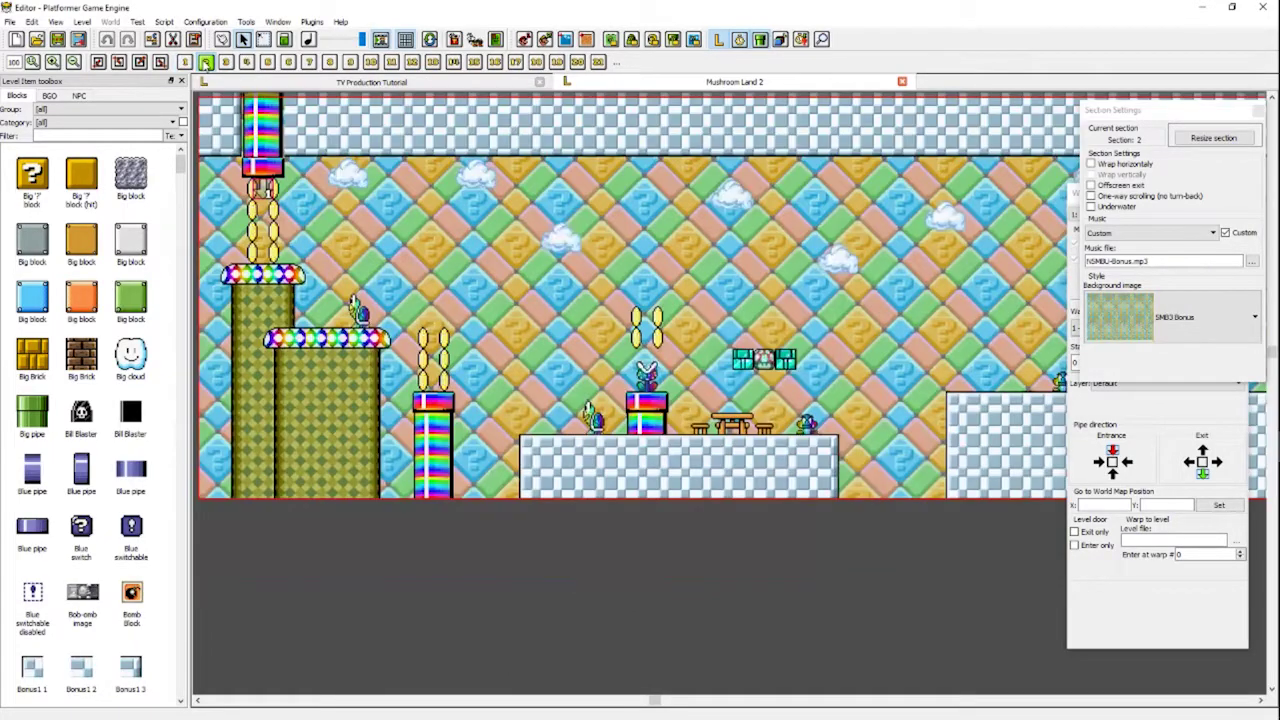
pyautogui.press('Right')
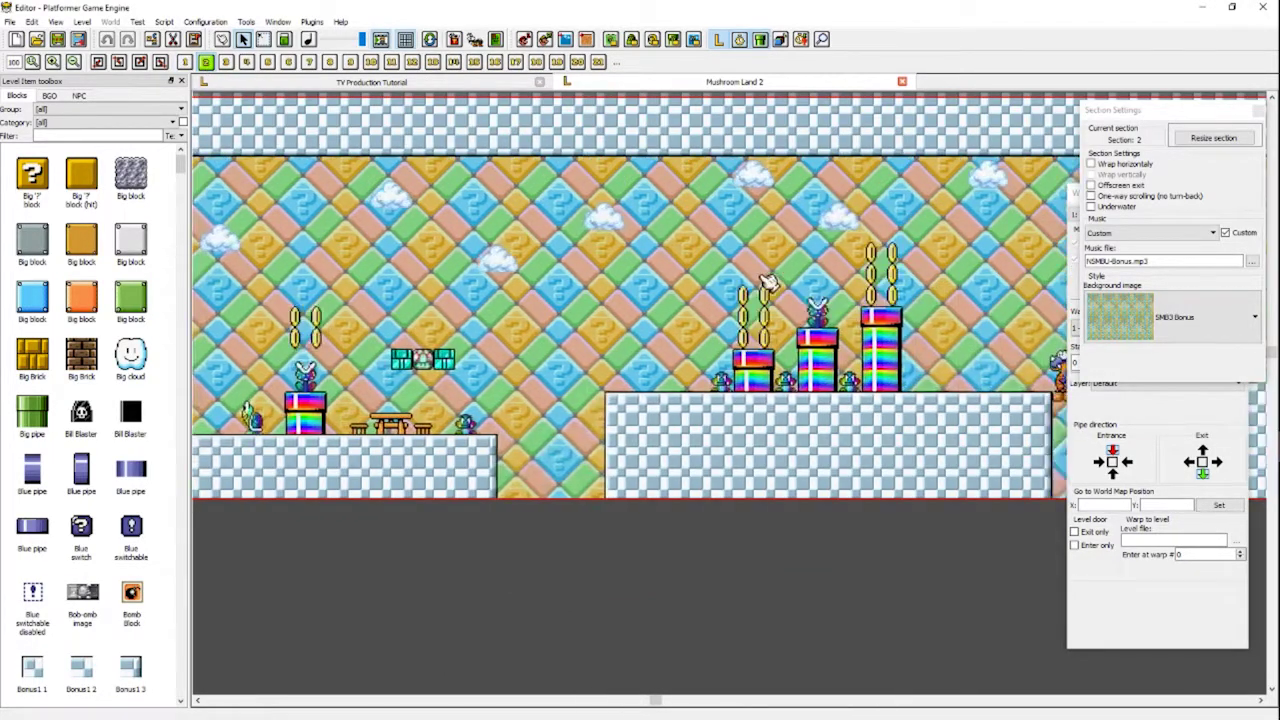
pyautogui.click(227, 62)
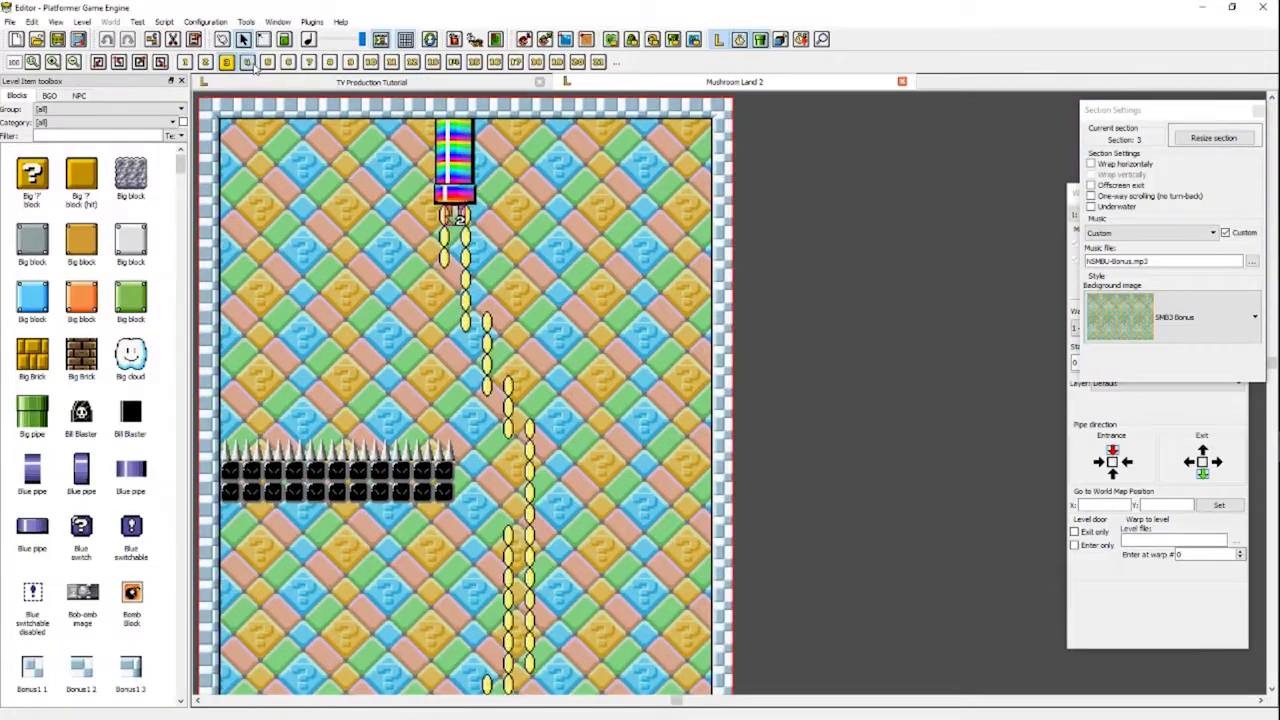
pyautogui.click(247, 62)
pyautogui.click(268, 62)
pyautogui.click(288, 62)
pyautogui.click(309, 62)
pyautogui.click(329, 62)
pyautogui.click(350, 62)
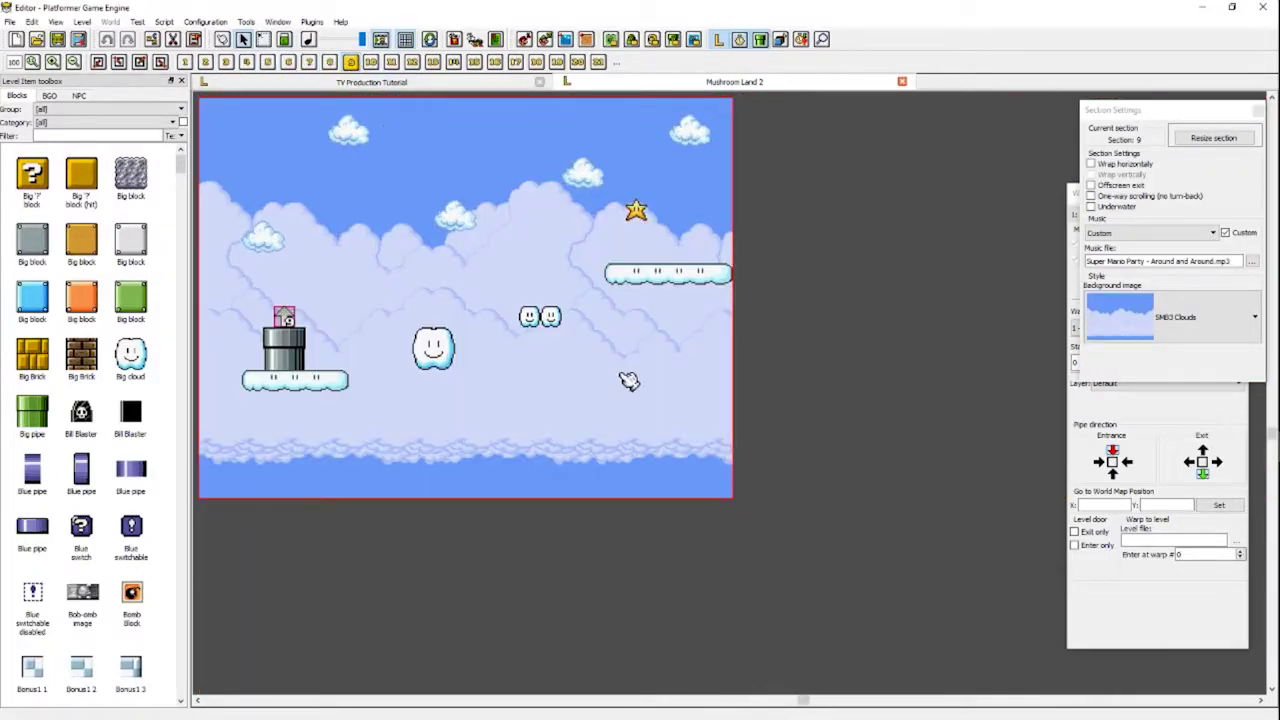
pyautogui.press('Left')
pyautogui.press('Up')
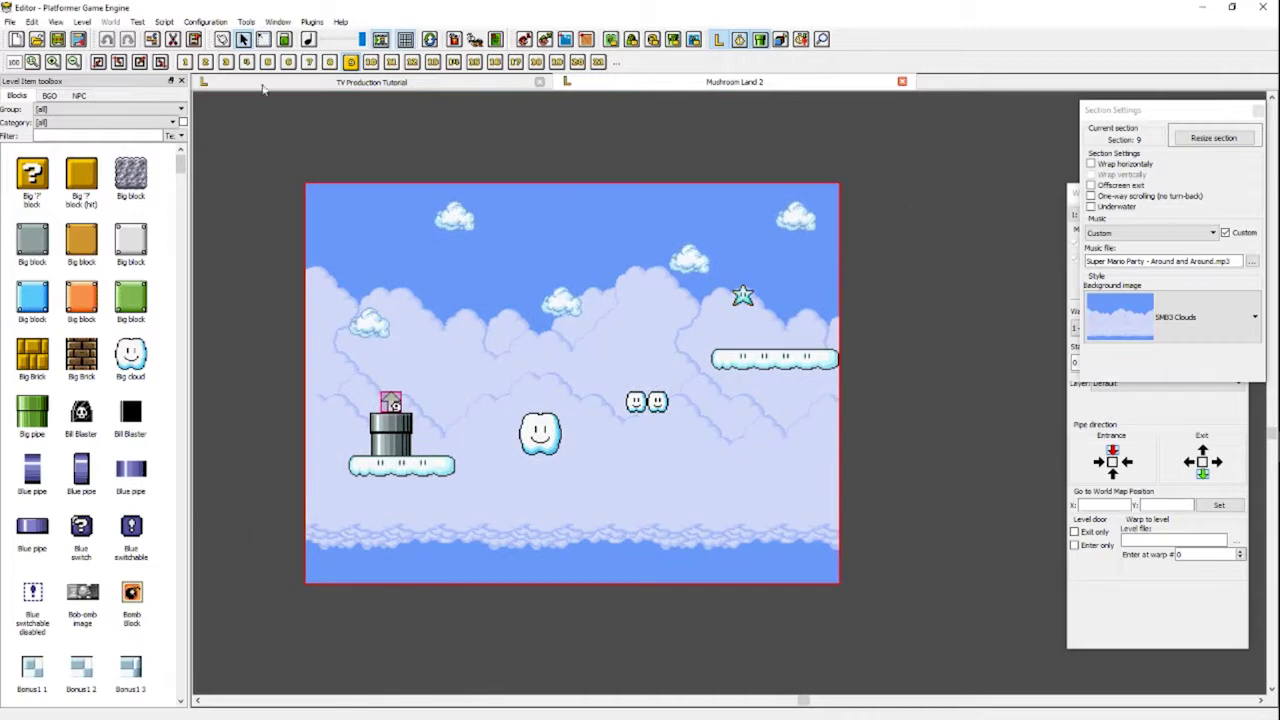
# - Return to the TV Production Tutorial level and view its empty section 3
pyautogui.click(430, 83)
pyautogui.press('Down')
pyautogui.press('Left')
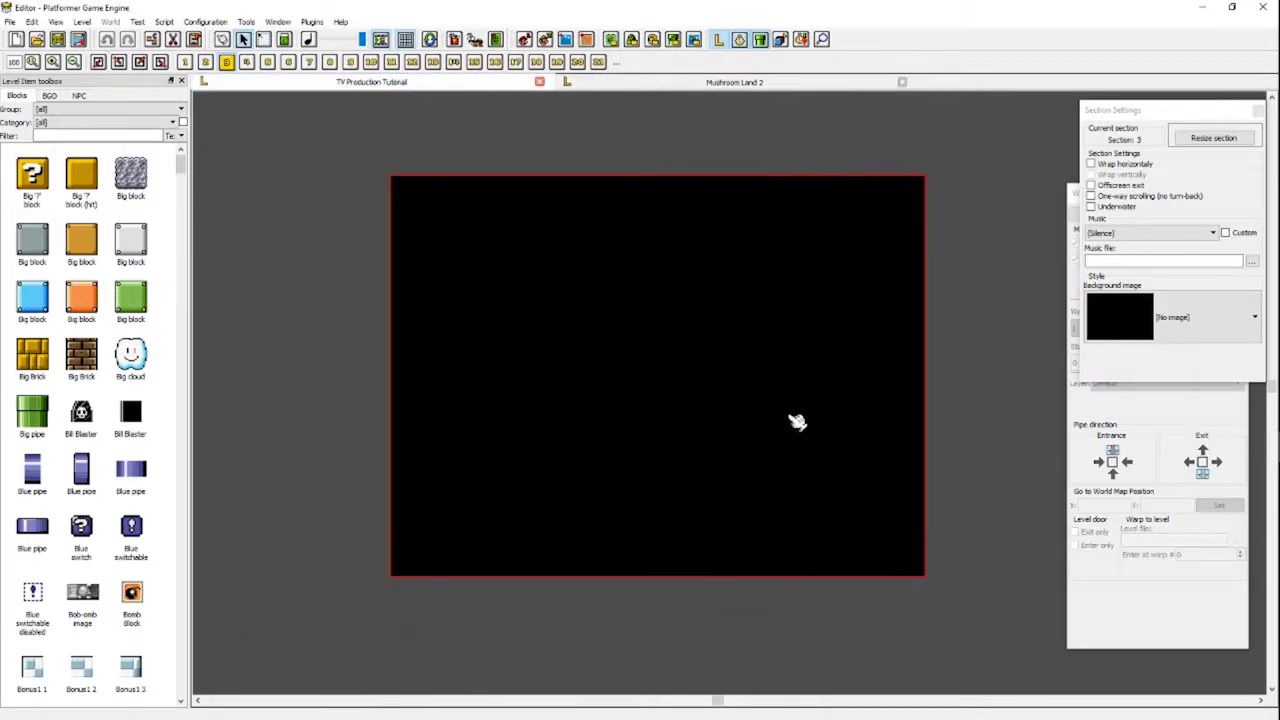
pyautogui.press('Right')
pyautogui.press('Up')
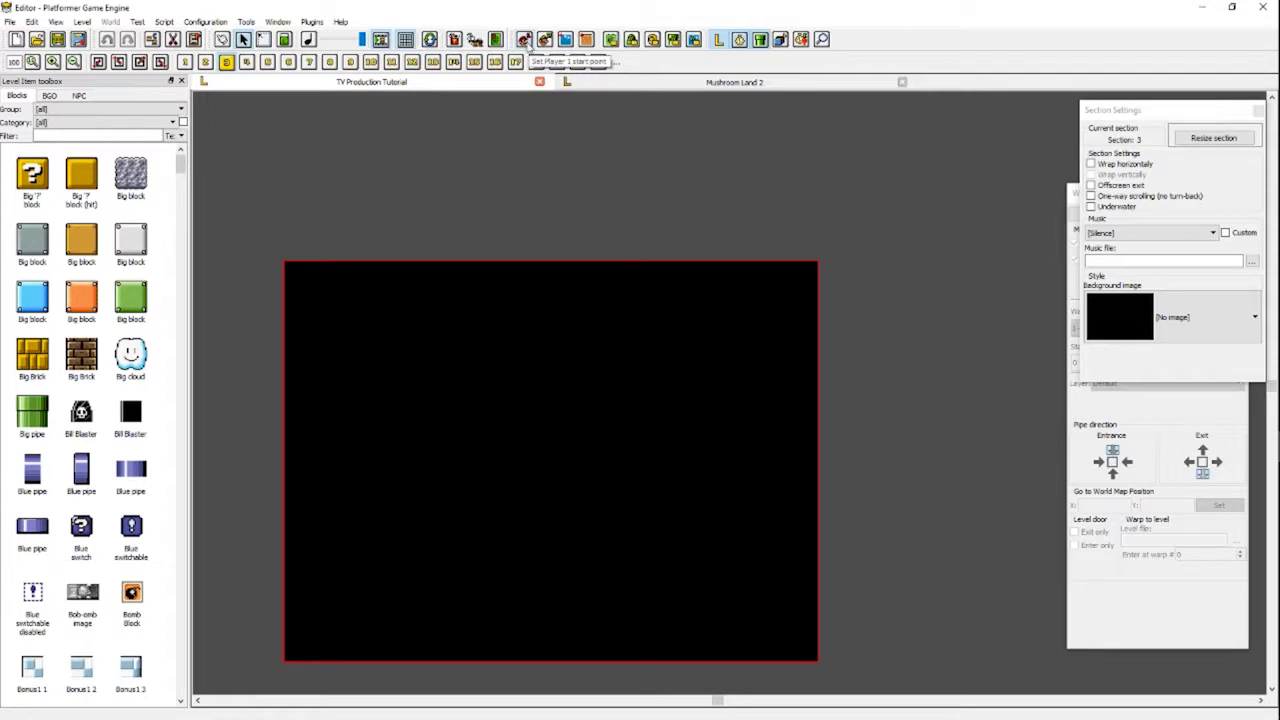
# - Place the Player 1 start point in section 3 and delete it, and try the Player 2 start point without placing it
pyautogui.click(529, 44)
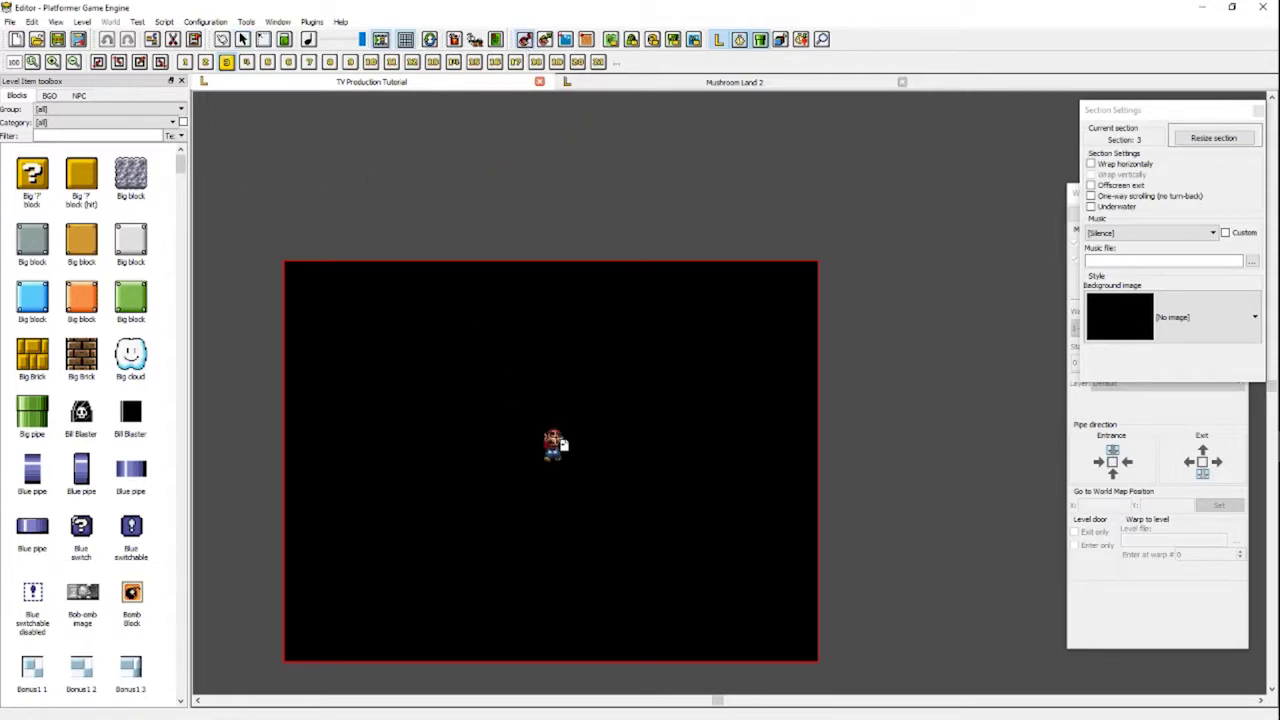
pyautogui.click(526, 42)
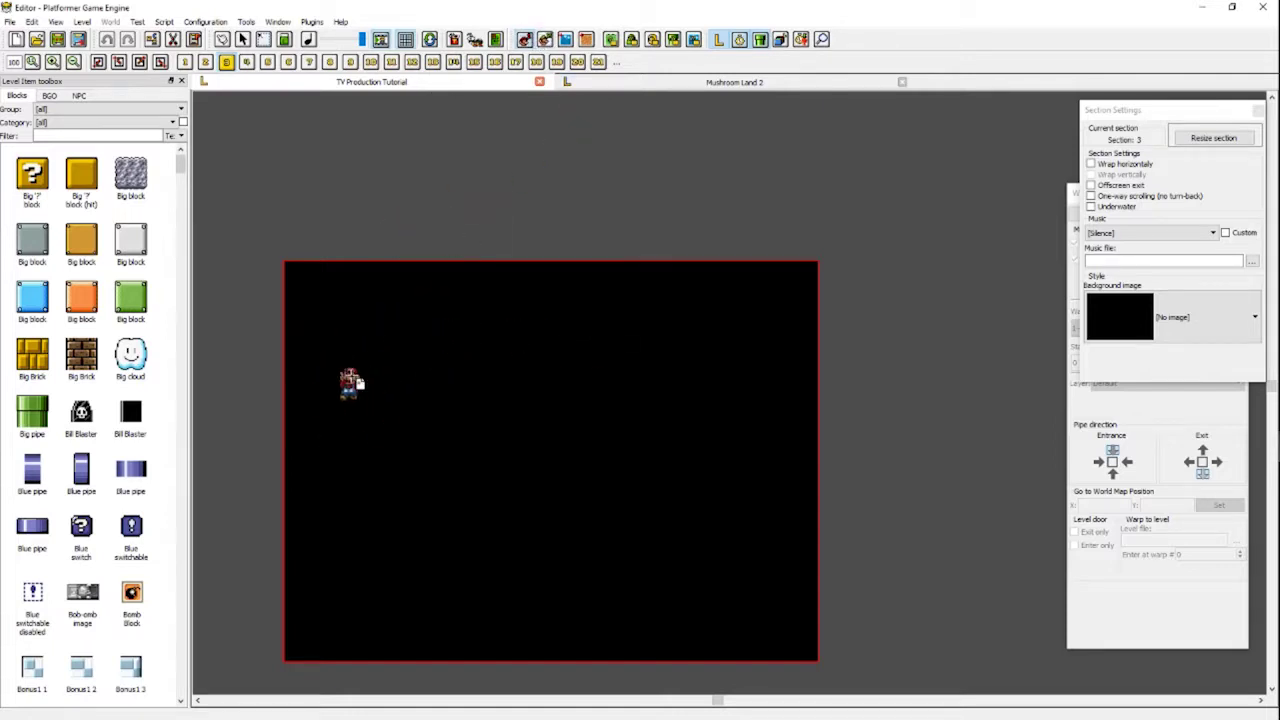
pyautogui.click(368, 370)
pyautogui.press('Escape')
pyautogui.moveTo(445, 284); pyautogui.dragTo(288, 452)
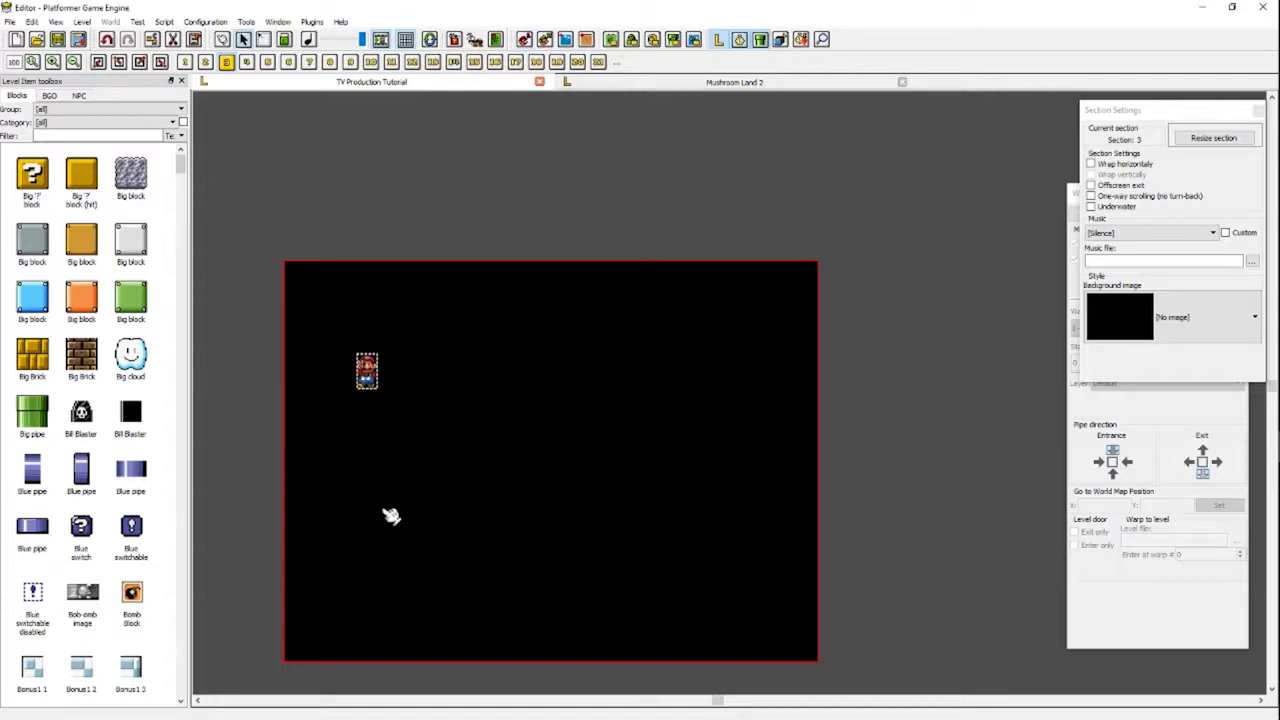
pyautogui.press('Delete')
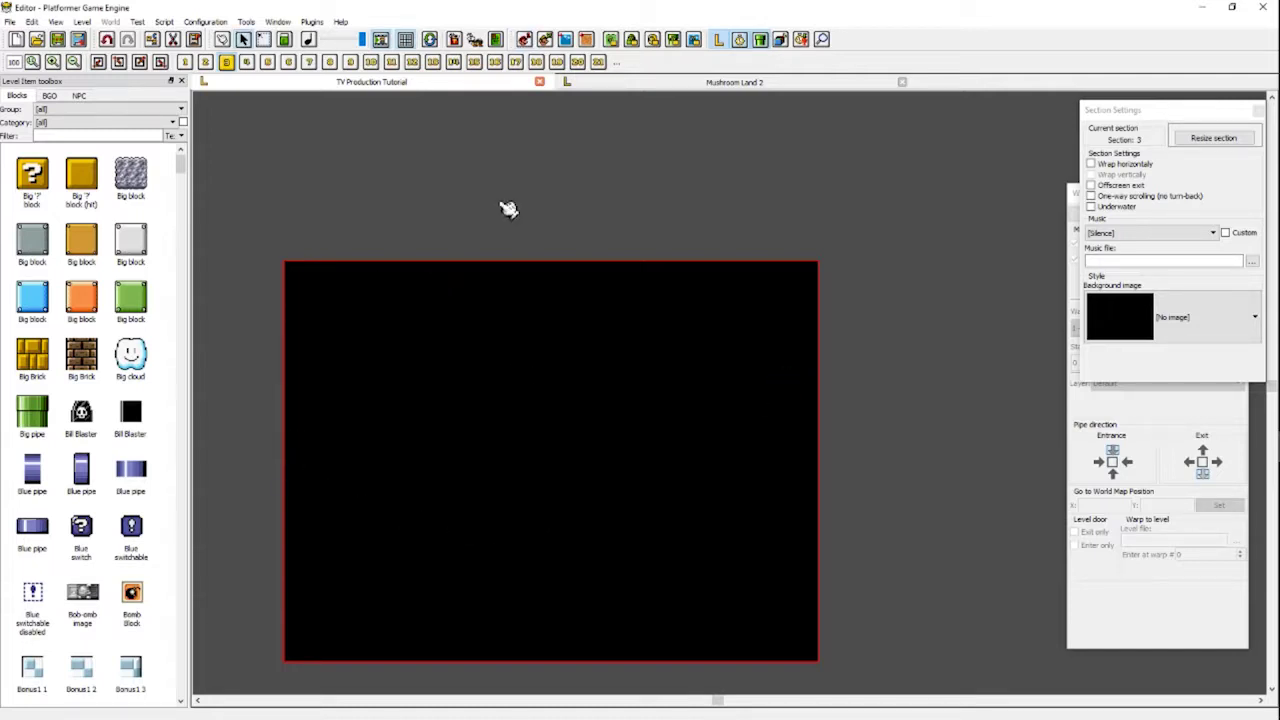
pyautogui.click(545, 39)
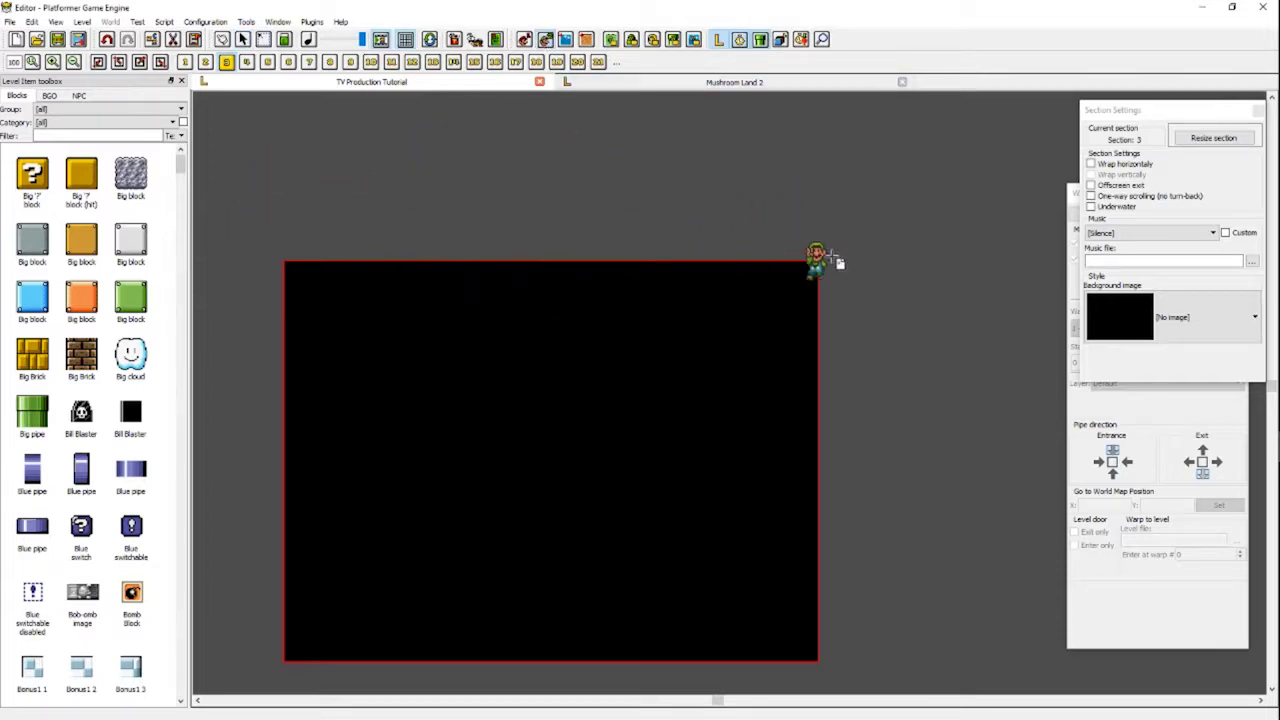
pyautogui.press('Escape')
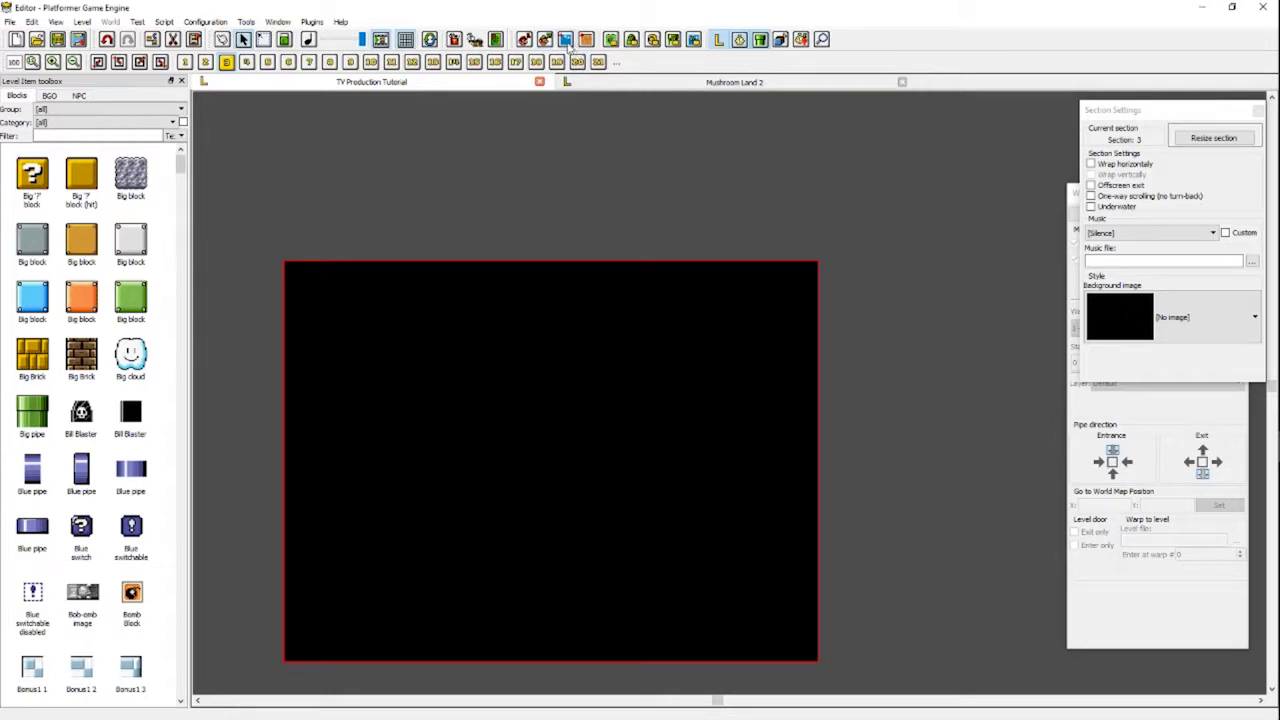
# - Draw a wide water area above section 3, move it inside the section and delete it
pyautogui.click(566, 39)
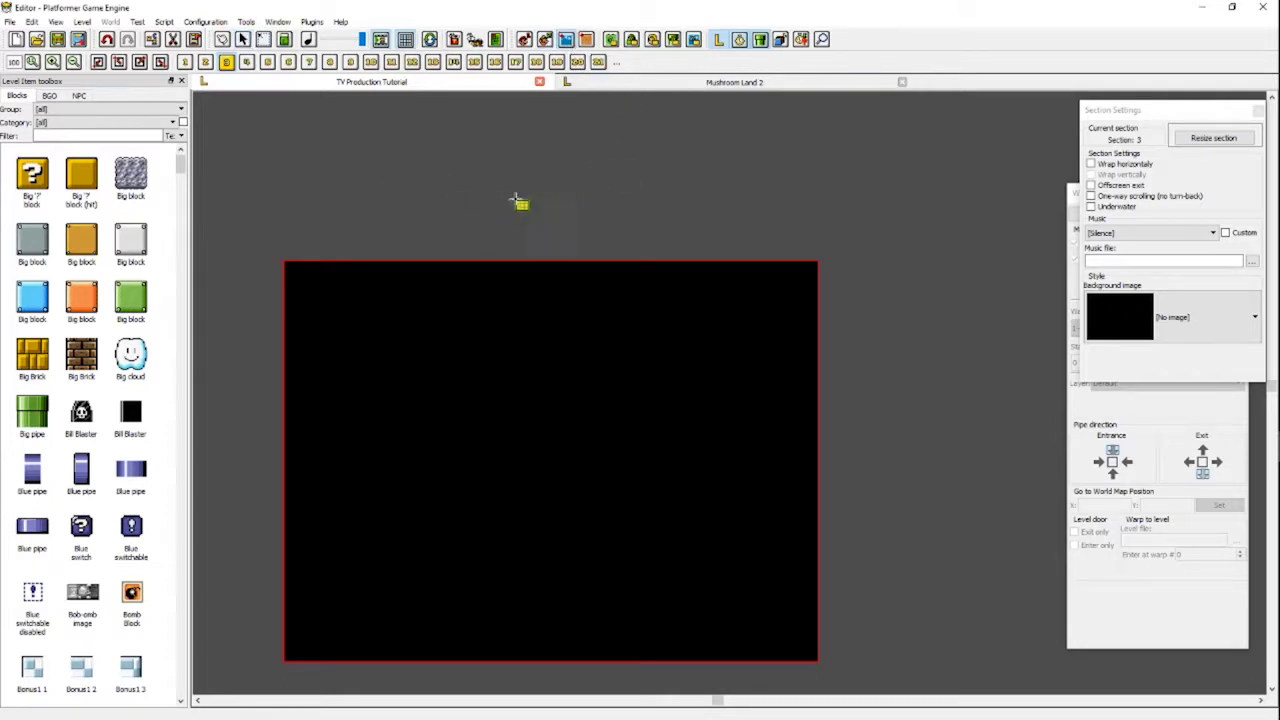
pyautogui.press('Escape')
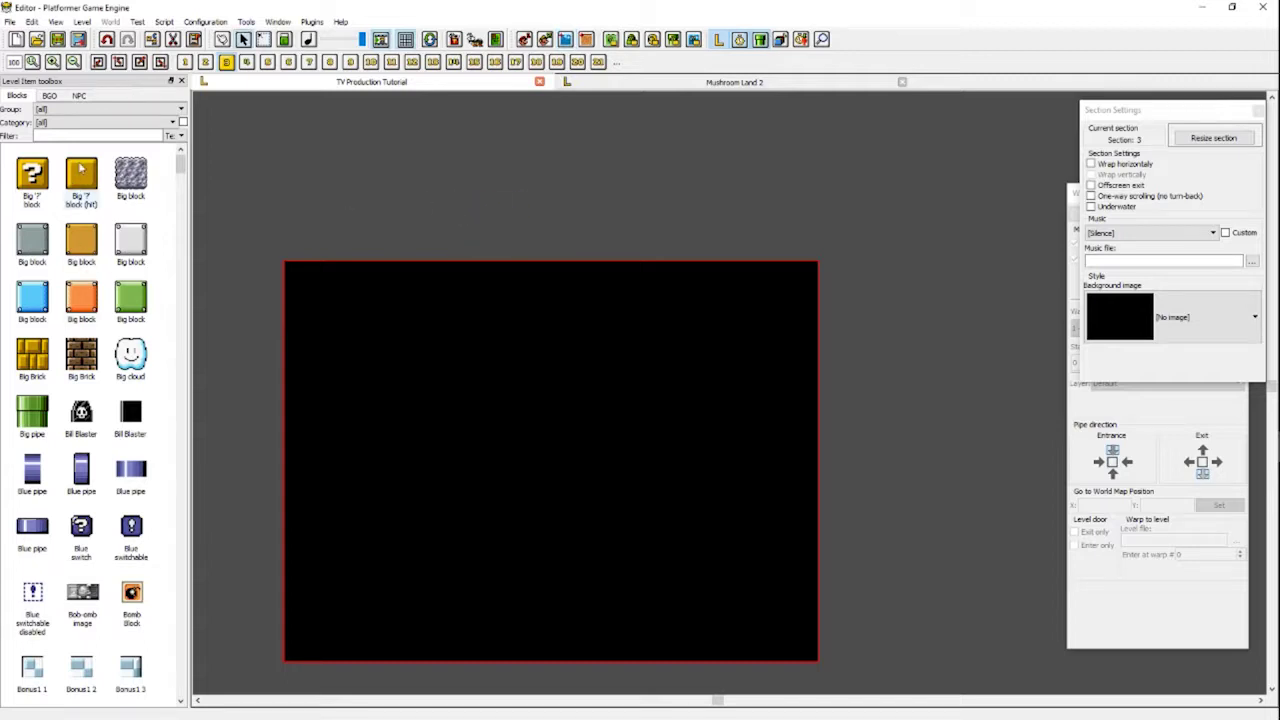
pyautogui.click(564, 39)
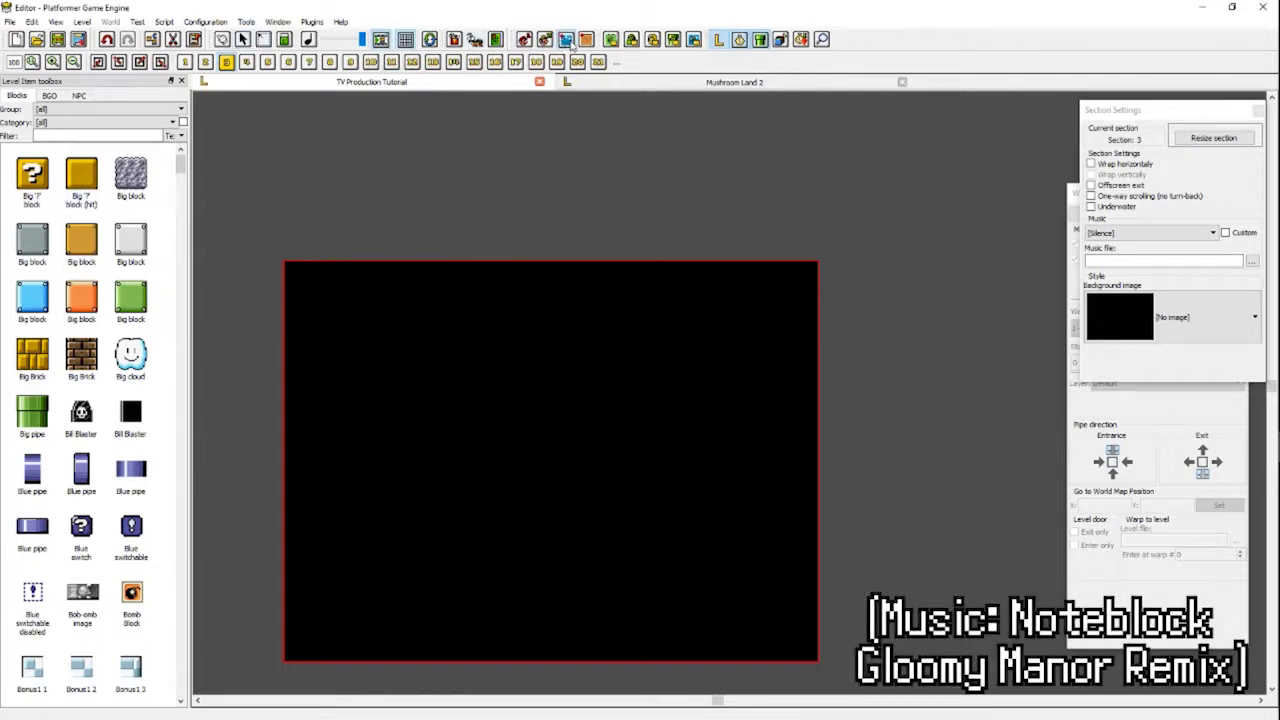
pyautogui.moveTo(296, 141)
pyautogui.mouseDown()
pyautogui.moveTo(443, 199)
pyautogui.moveTo(637, 183)
pyautogui.moveTo(669, 245)
pyautogui.mouseUp()
pyautogui.rightClick(834, 215)
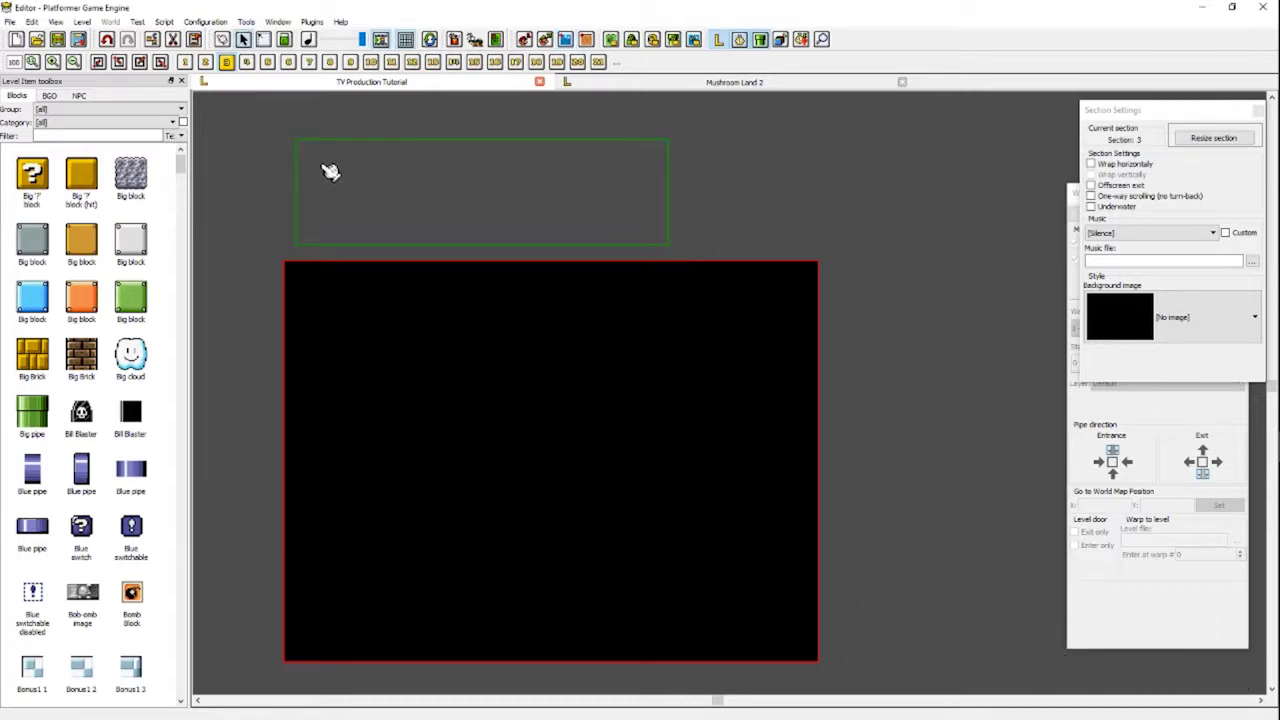
pyautogui.moveTo(342, 170); pyautogui.dragTo(382, 361)
pyautogui.click(594, 314)
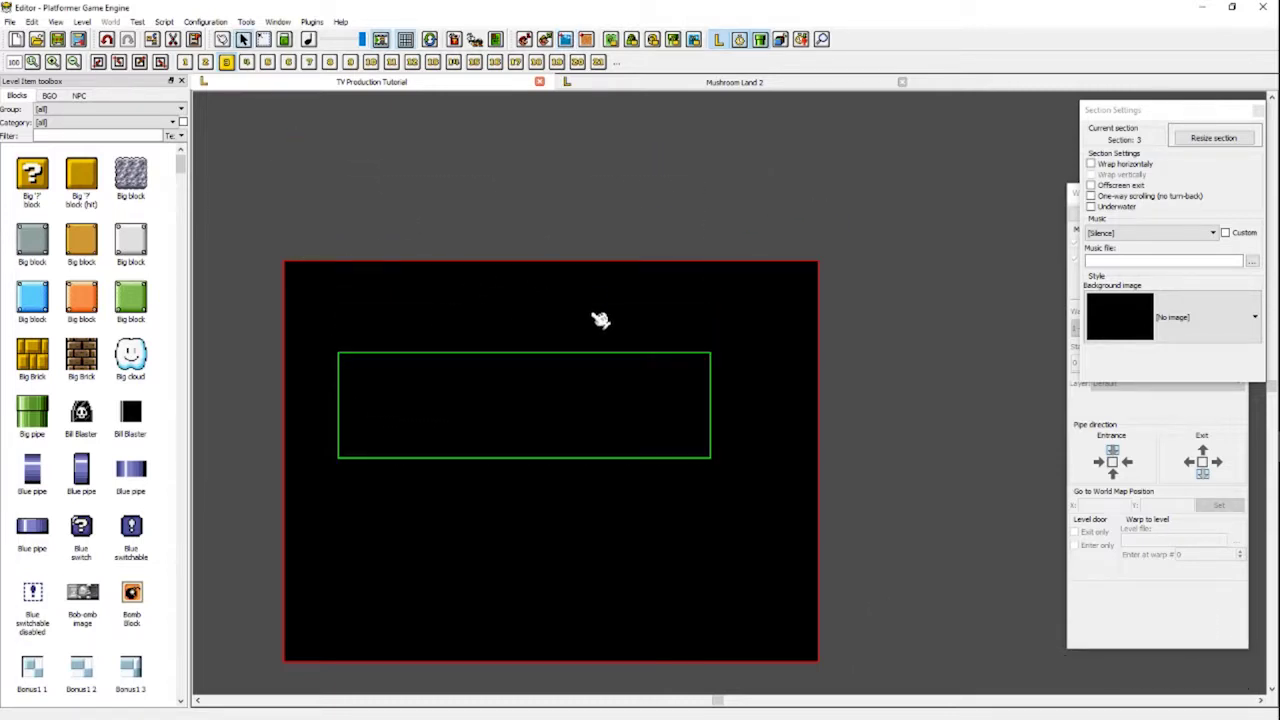
pyautogui.moveTo(790, 501); pyautogui.dragTo(210, 286)
pyautogui.press('Delete')
# - Draw a large quicksand area overlapping the upper part of section 3 and undo it
pyautogui.click(586, 39)
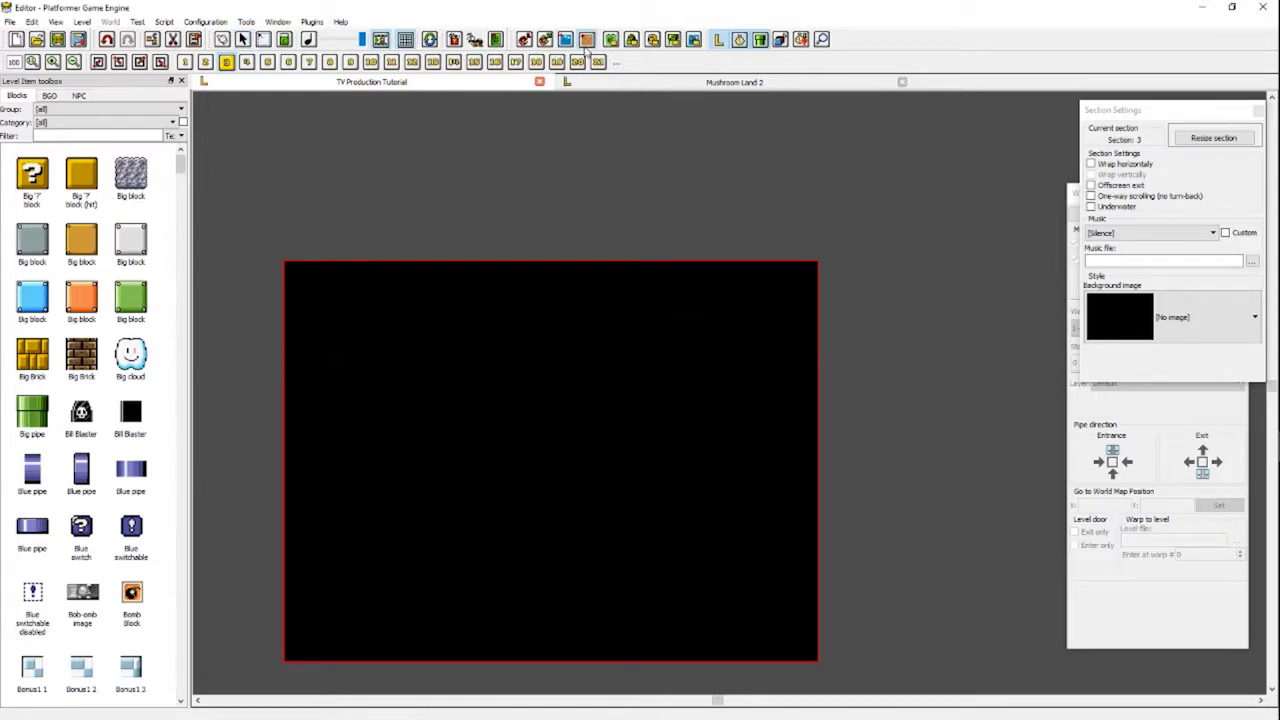
pyautogui.moveTo(338, 213); pyautogui.dragTo(797, 500)
pyautogui.press('Escape')
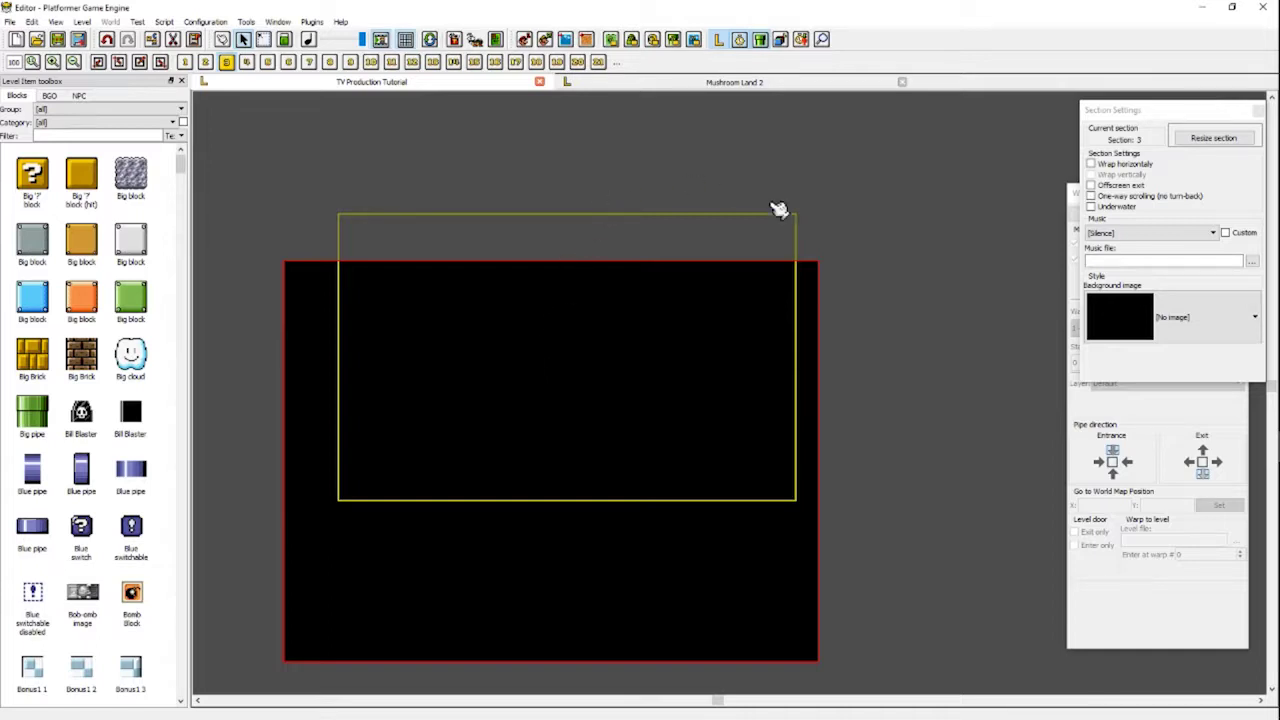
pyautogui.hotkey('ctrl', 'z')
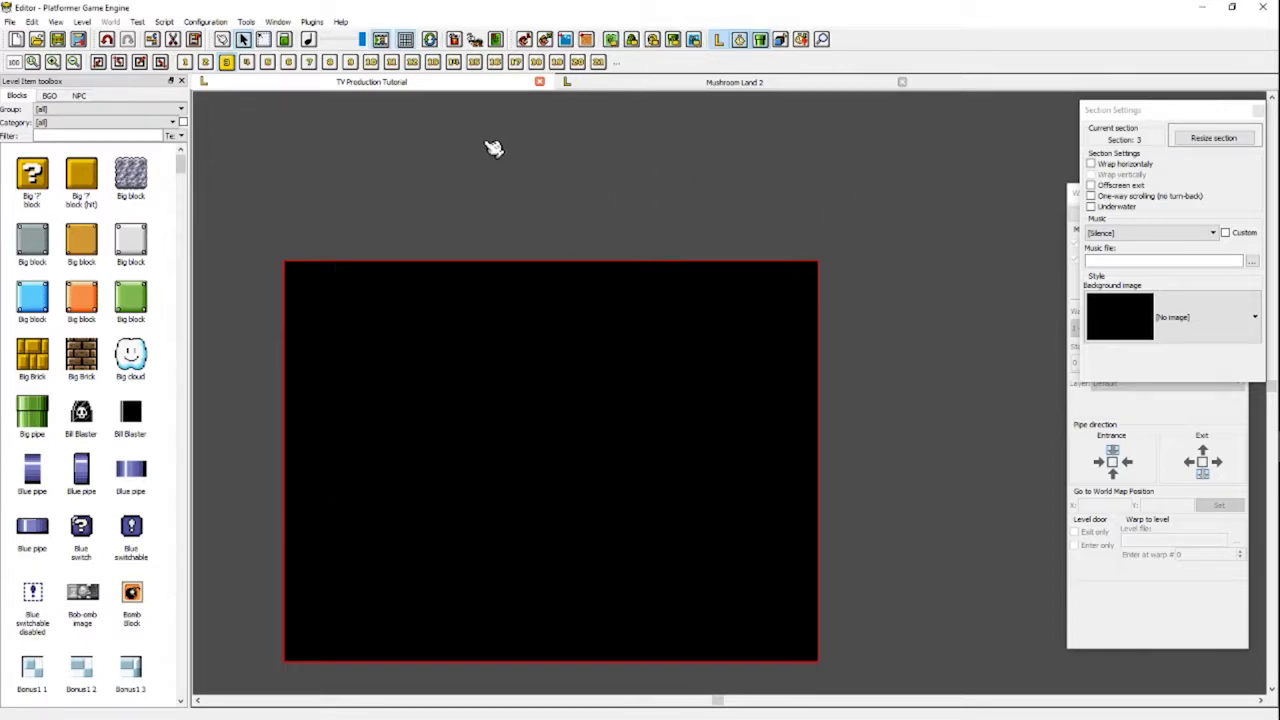
# - Draw a water area and a quicksand area side by side across the upper edge of section 3
pyautogui.press('Left')
pyautogui.press('Right')
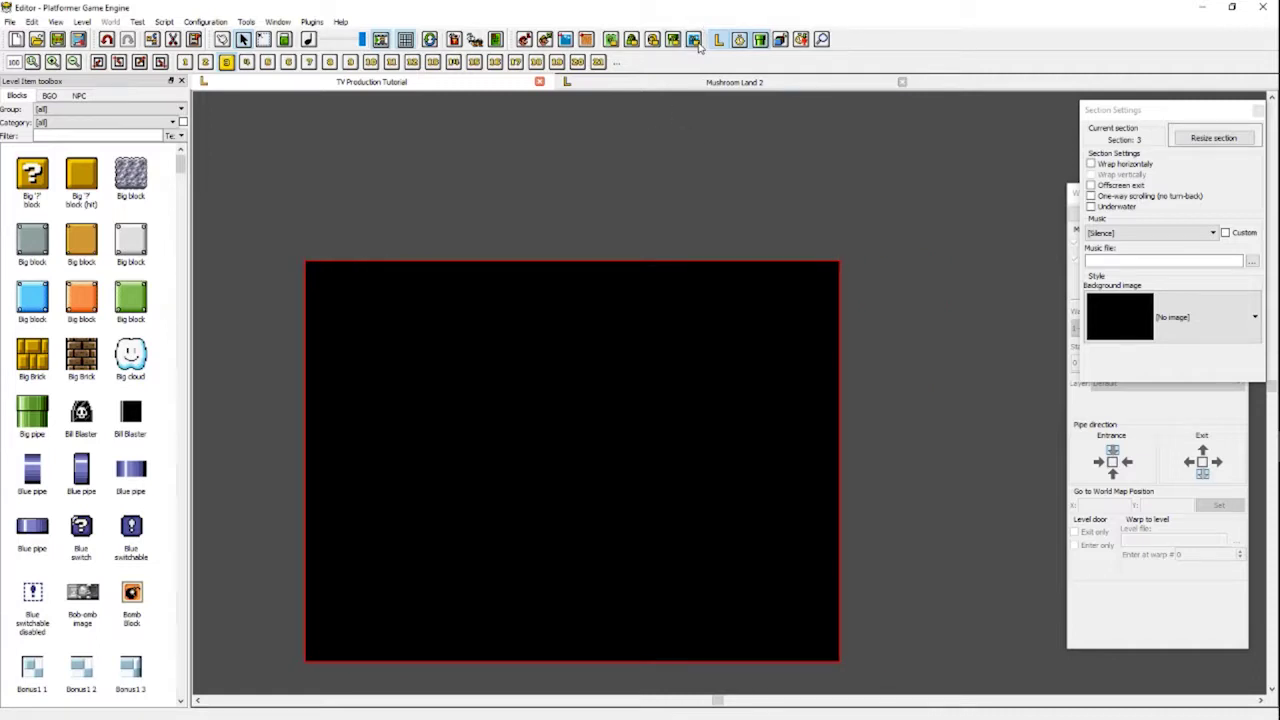
pyautogui.moveTo(336, 172); pyautogui.dragTo(584, 412)
pyautogui.click(578, 40)
pyautogui.moveTo(626, 171); pyautogui.dragTo(903, 404)
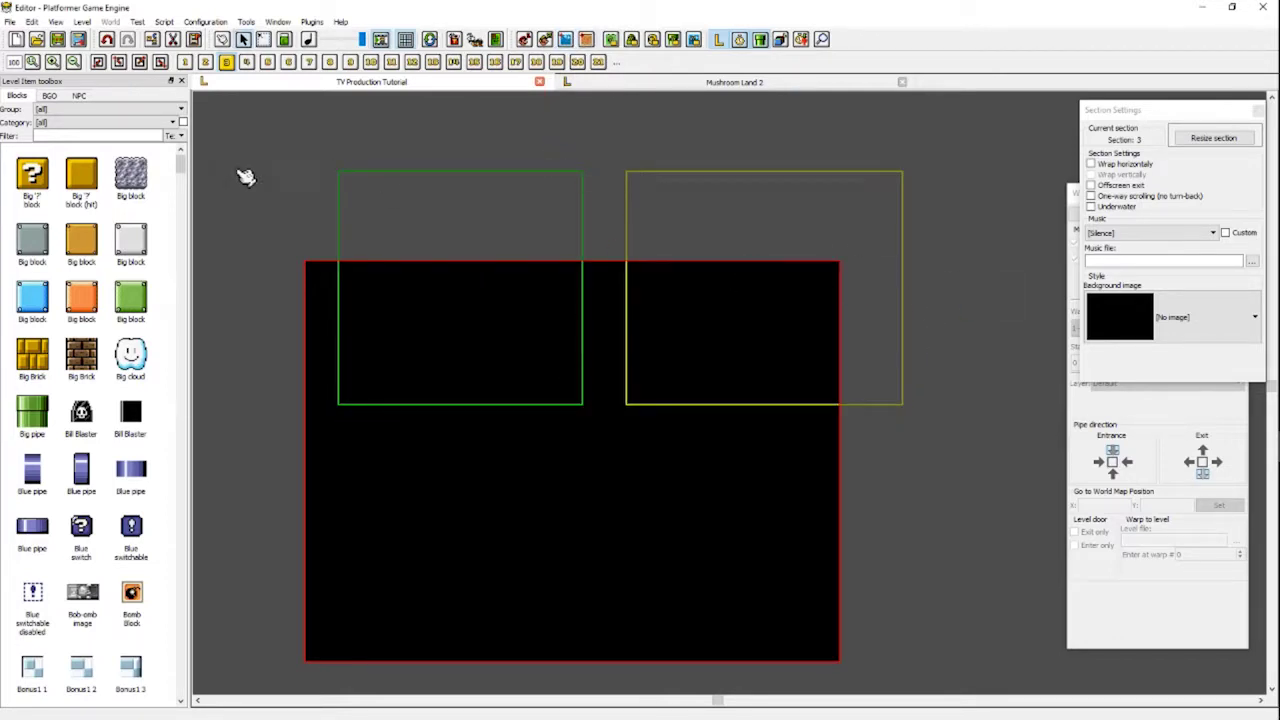
# - Select and reposition the water and quicksand areas slightly, and clear the selection
pyautogui.click(243, 40)
pyautogui.moveTo(557, 266)
pyautogui.mouseDown()
pyautogui.moveTo(520, 234)
pyautogui.moveTo(557, 266)
pyautogui.mouseUp()
pyautogui.moveTo(855, 278)
pyautogui.mouseDown()
pyautogui.moveTo(830, 281)
pyautogui.moveTo(852, 275)
pyautogui.mouseUp()
pyautogui.moveTo(671, 362); pyautogui.dragTo(713, 378)
pyautogui.moveTo(448, 301); pyautogui.dragTo(491, 313)
pyautogui.moveTo(801, 282); pyautogui.dragTo(769, 293)
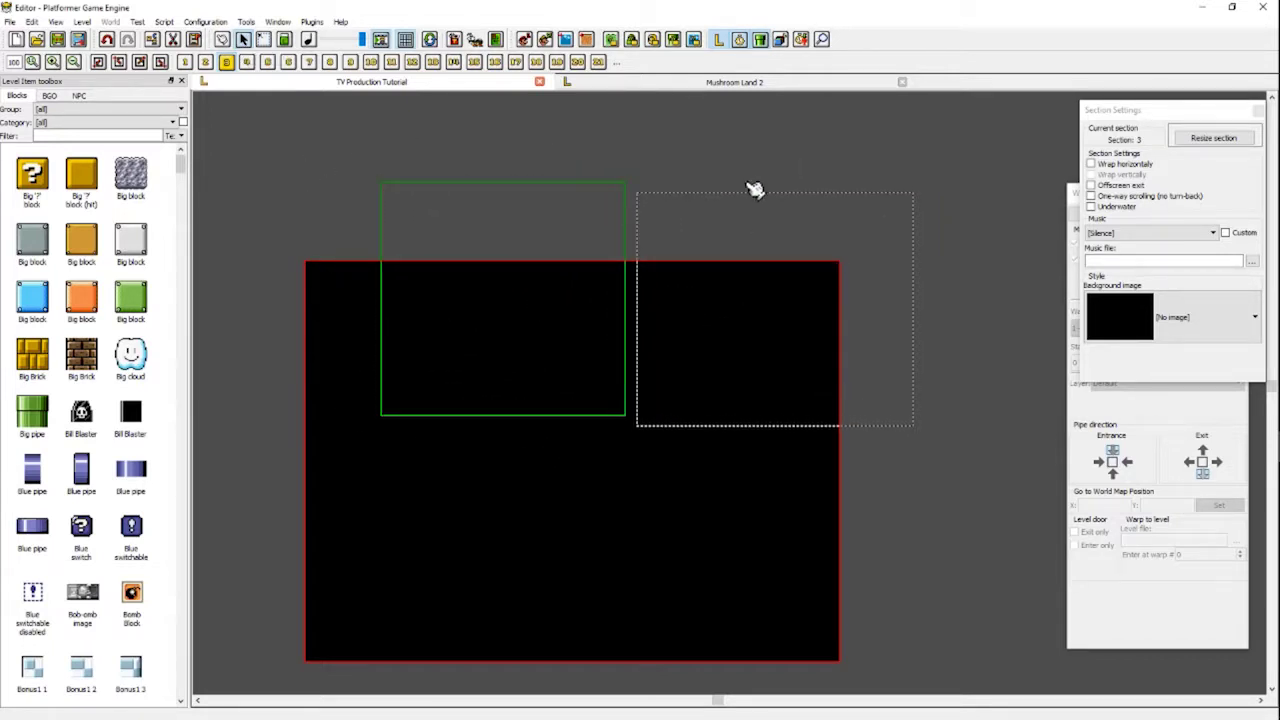
pyautogui.press('Escape')
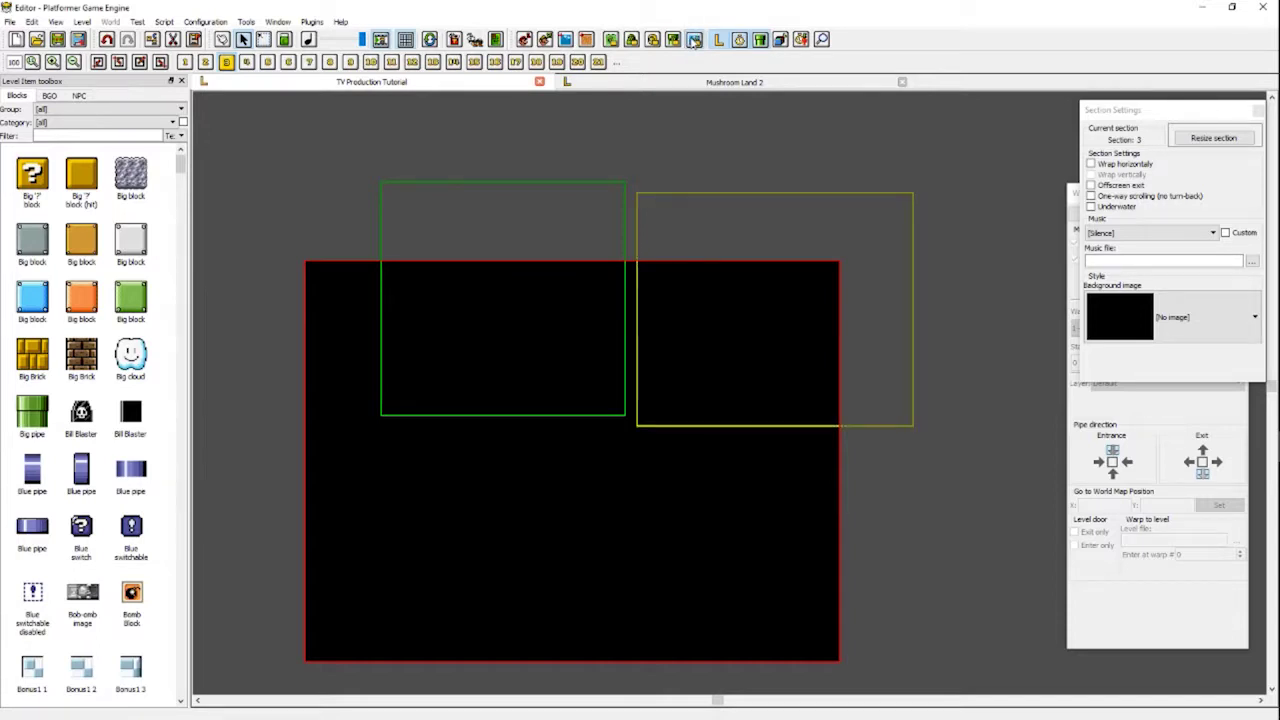
# - Try the water/quicksand lock by dragging and box-selecting the two areas, and delete both areas
pyautogui.moveTo(515, 269); pyautogui.dragTo(718, 355)
pyautogui.moveTo(350, 162); pyautogui.dragTo(1022, 486)
pyautogui.moveTo(381, 124); pyautogui.dragTo(1046, 537)
pyautogui.press('Delete')
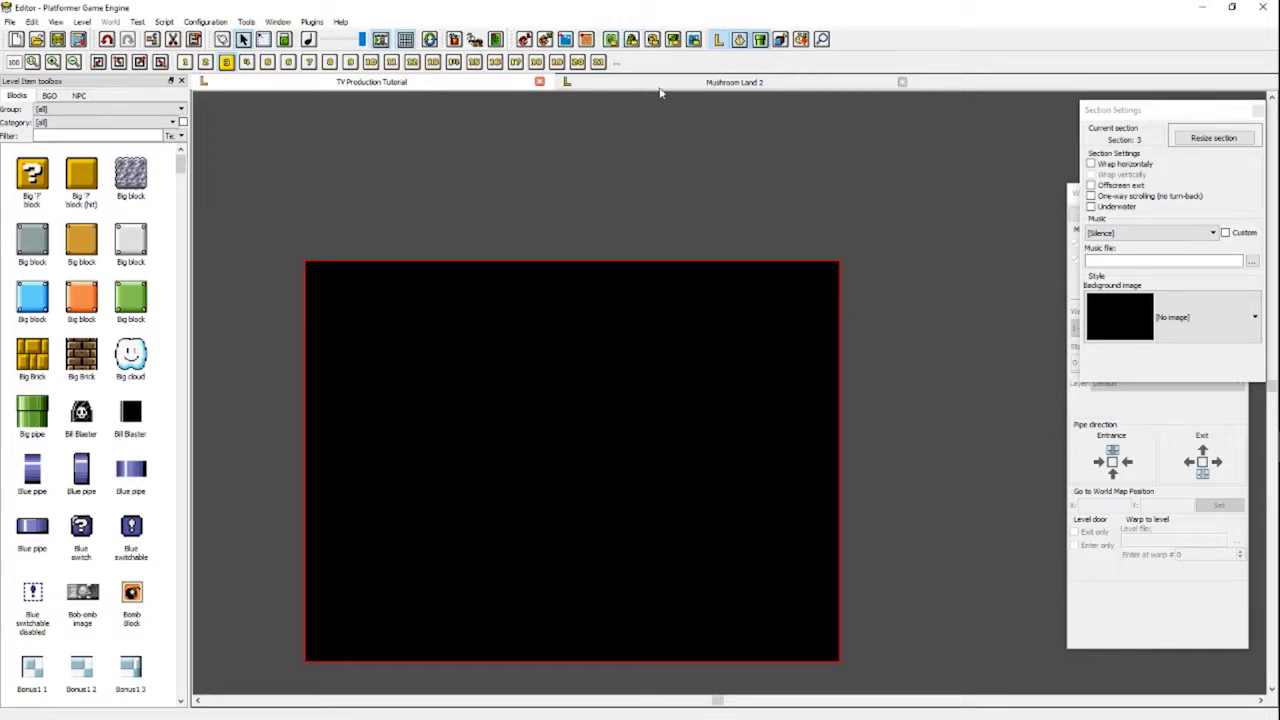
# - Place one Big '?' block (hit) in the upper-left part of section 3, try moving it, and delete it
pyautogui.click(81, 177)
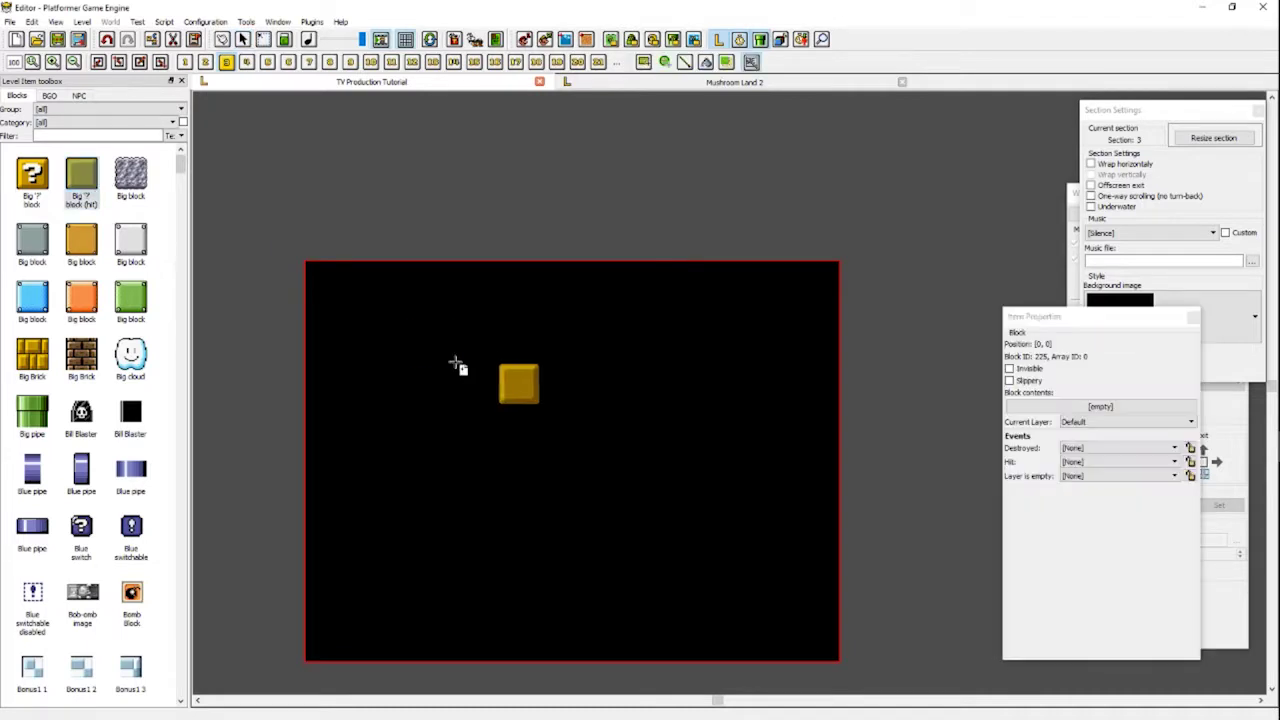
pyautogui.click(400, 340)
pyautogui.rightClick(614, 97)
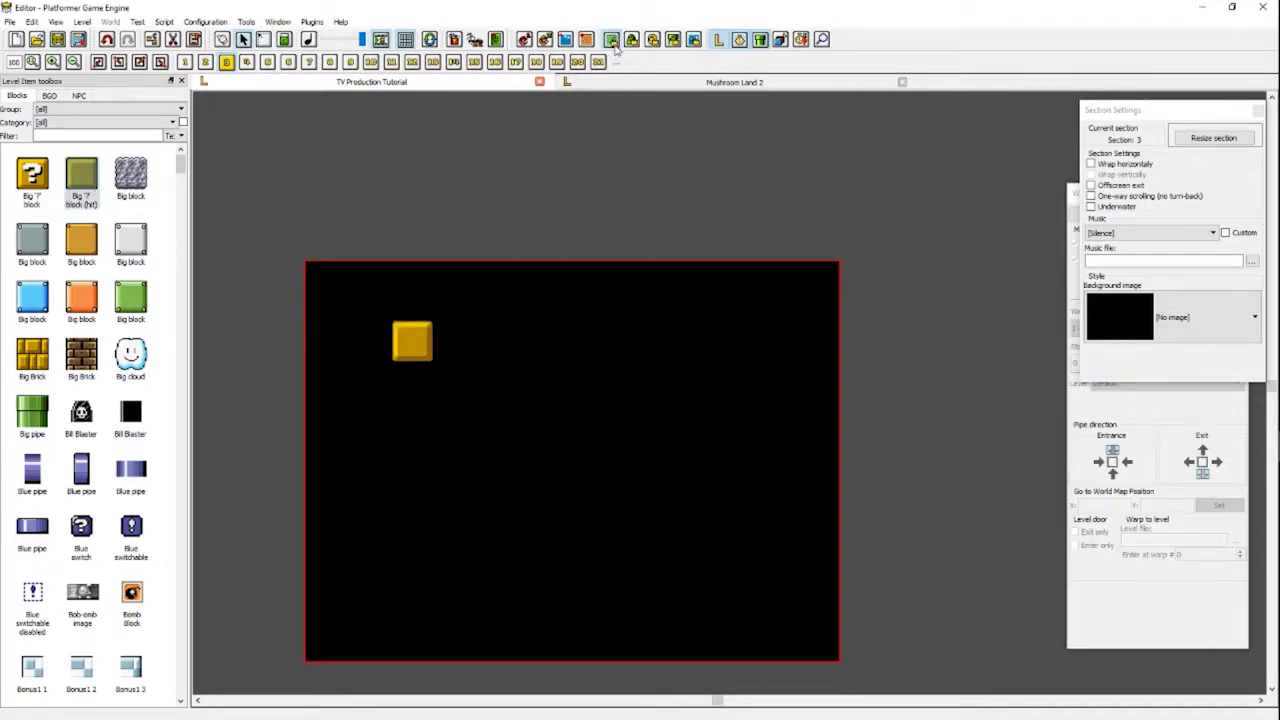
pyautogui.moveTo(416, 338)
pyautogui.mouseDown()
pyautogui.moveTo(453, 373)
pyautogui.moveTo(396, 336)
pyautogui.mouseUp()
pyautogui.moveTo(600, 390); pyautogui.dragTo(237, 250)
pyautogui.press('Delete')
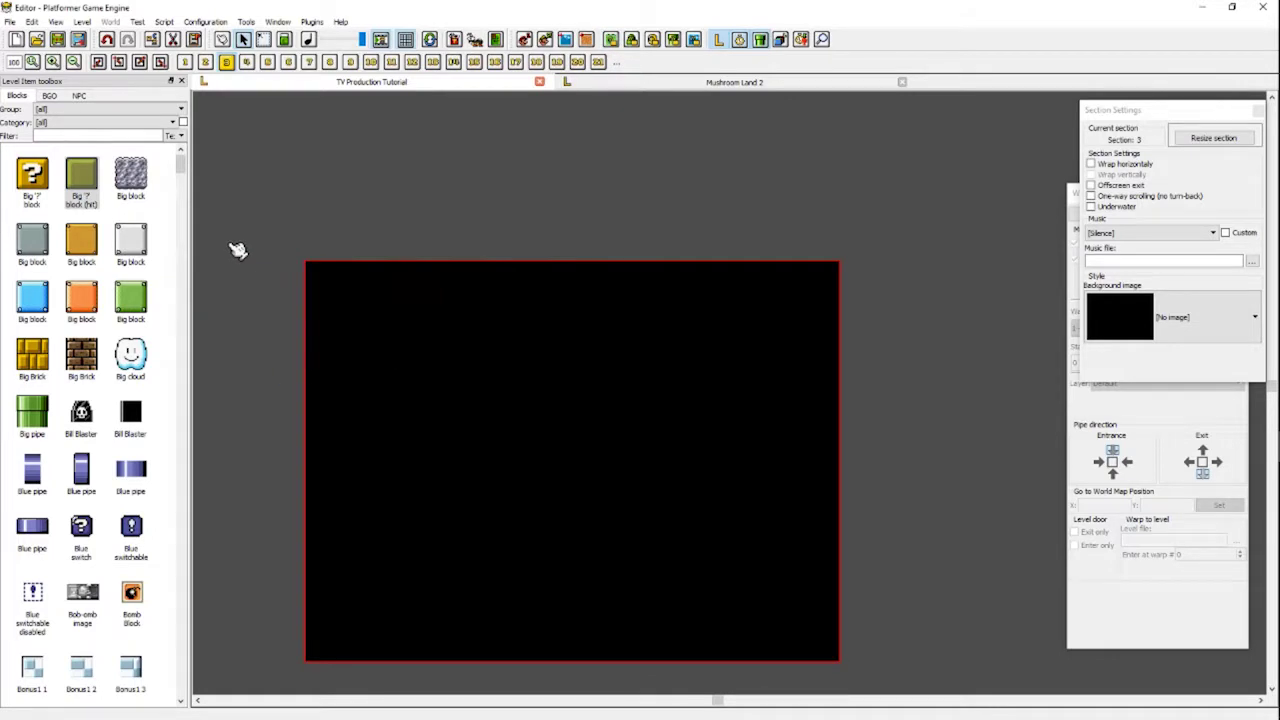
# - Place a Big Bush 2 background object in section 3 and try to box-select it to test the background object lock
pyautogui.click(56, 96)
pyautogui.moveTo(82, 395); pyautogui.dragTo(435, 336)
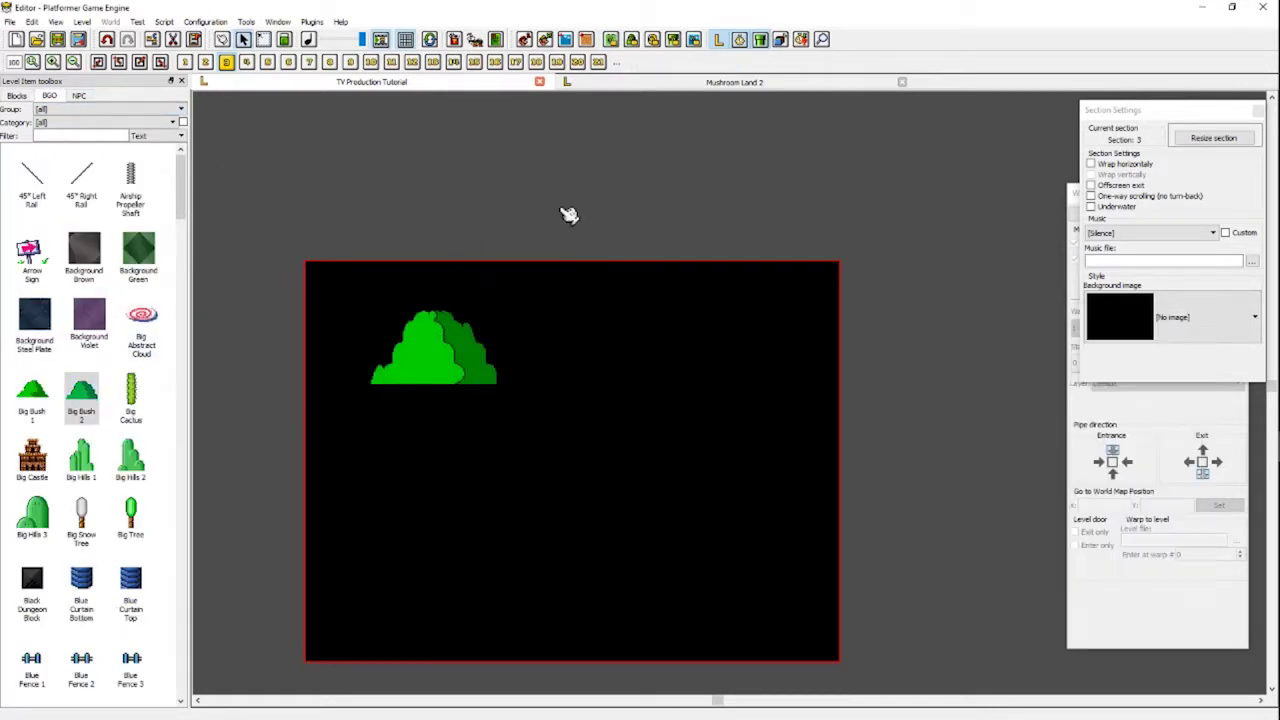
pyautogui.moveTo(388, 320); pyautogui.dragTo(516, 430)
pyautogui.moveTo(328, 252); pyautogui.dragTo(568, 478)
pyautogui.moveTo(334, 231); pyautogui.dragTo(506, 430)
pyautogui.moveTo(243, 207); pyautogui.dragTo(585, 515)
pyautogui.moveTo(253, 219); pyautogui.dragTo(530, 490)
pyautogui.click(630, 38)
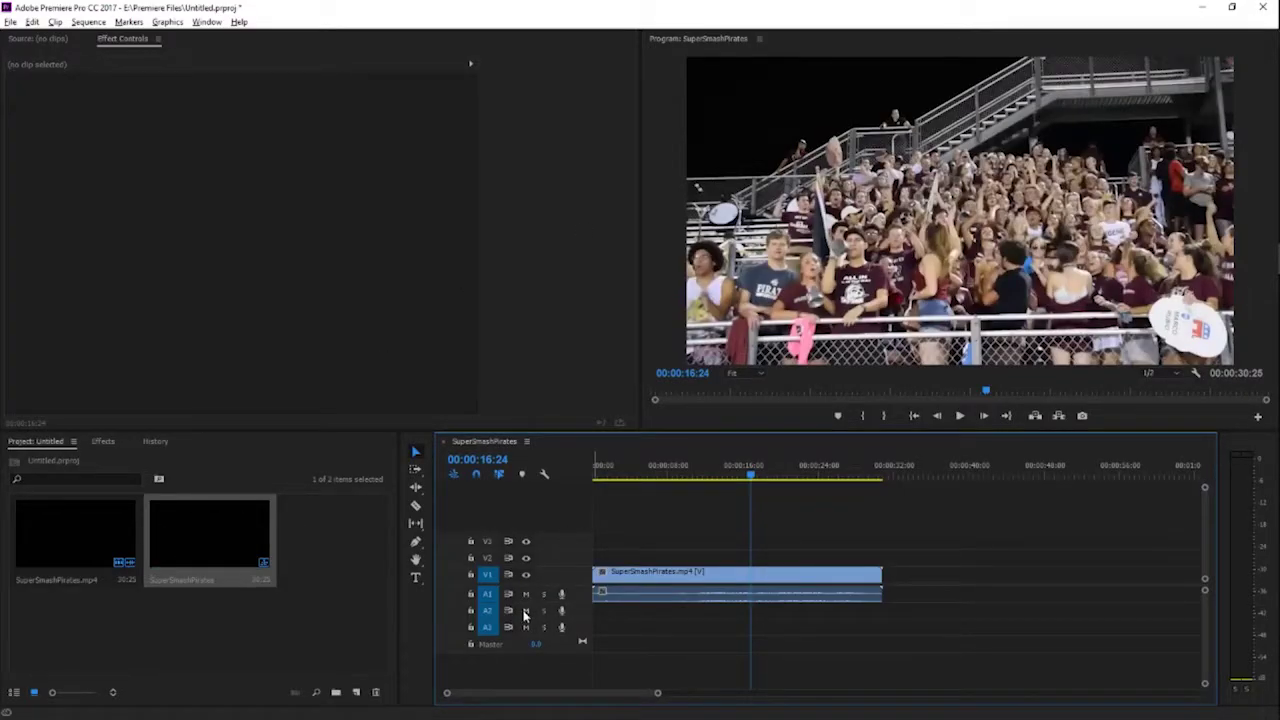
# - In Adobe Premiere Pro, try moving the SuperSmashPirates clip with audio track A1 locked, and repeat with A1 unlocked and video track V1 locked
pyautogui.click(472, 596)
pyautogui.moveTo(658, 580)
pyautogui.mouseDown()
pyautogui.moveTo(840, 576)
pyautogui.moveTo(657, 586)
pyautogui.mouseUp()
pyautogui.click(641, 589)
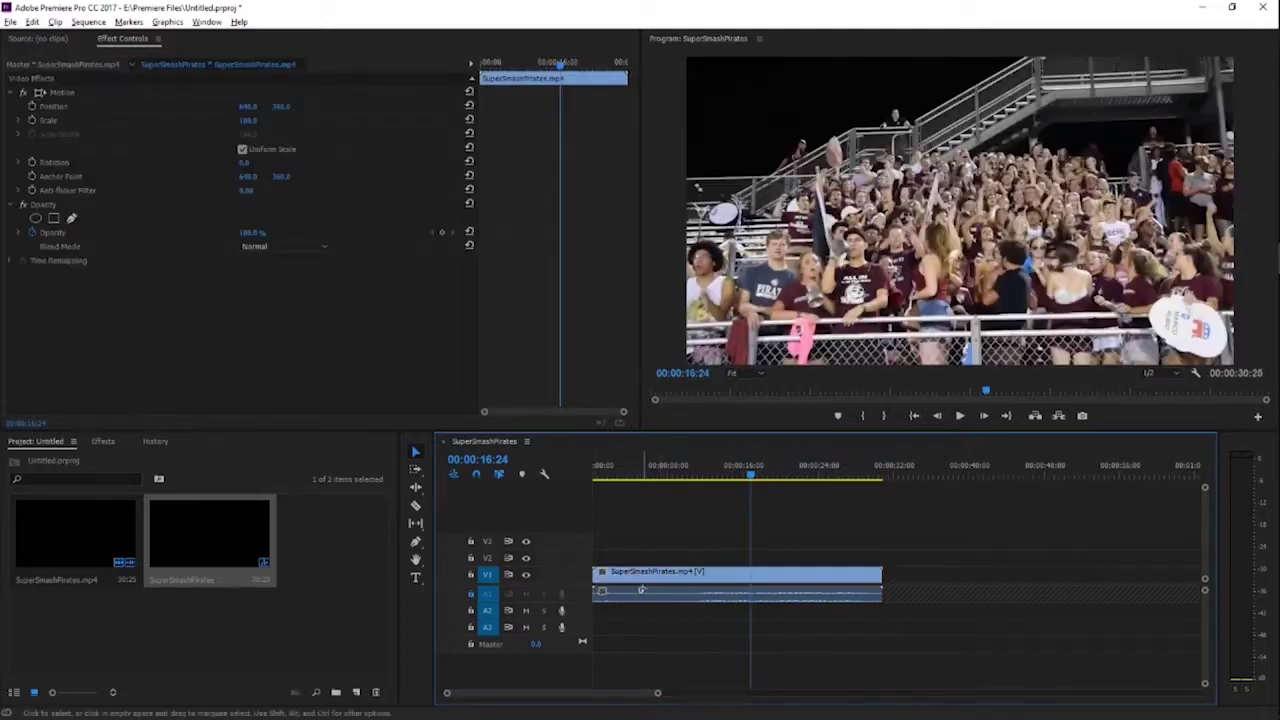
pyautogui.click(471, 594)
pyautogui.click(471, 574)
pyautogui.moveTo(684, 597)
pyautogui.mouseDown()
pyautogui.moveTo(893, 587)
pyautogui.moveTo(690, 597)
pyautogui.mouseUp()
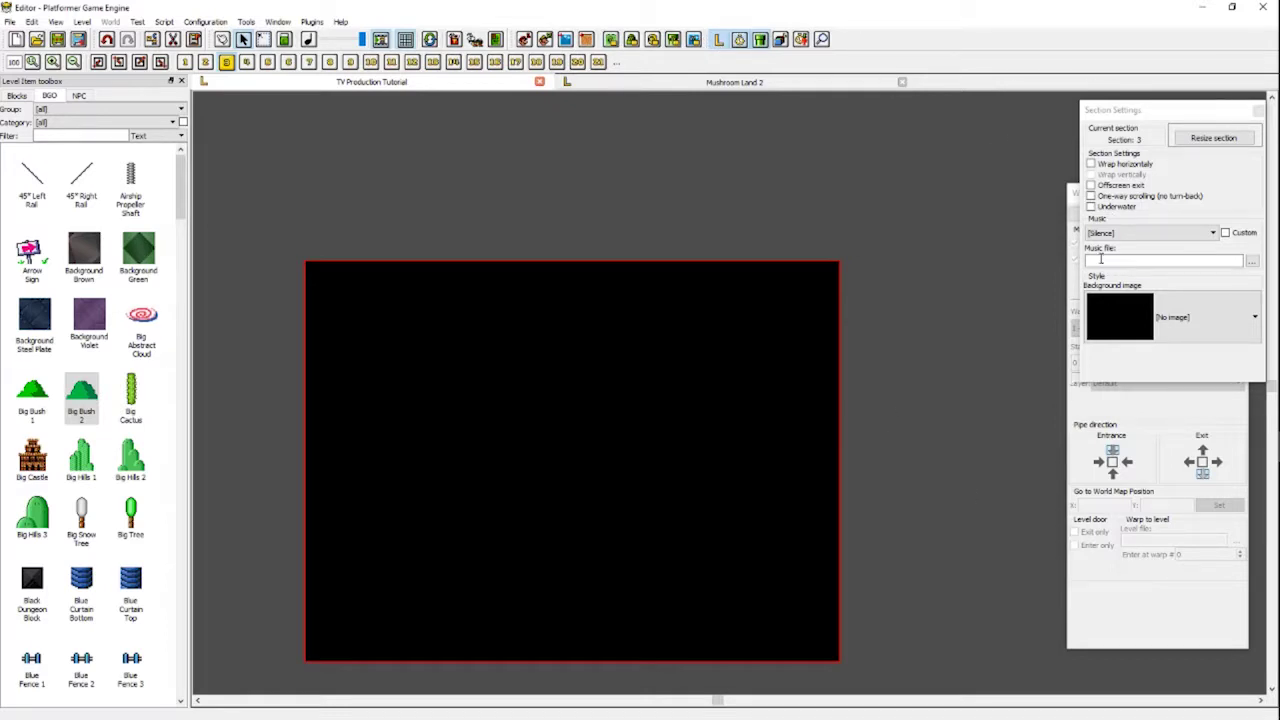
# - Back in the Platformer Game Engine editor, hide the item toolbox, section settings and warp settings, and show the Level Item toolbox again
pyautogui.click(717, 39)
pyautogui.click(739, 39)
pyautogui.click(760, 39)
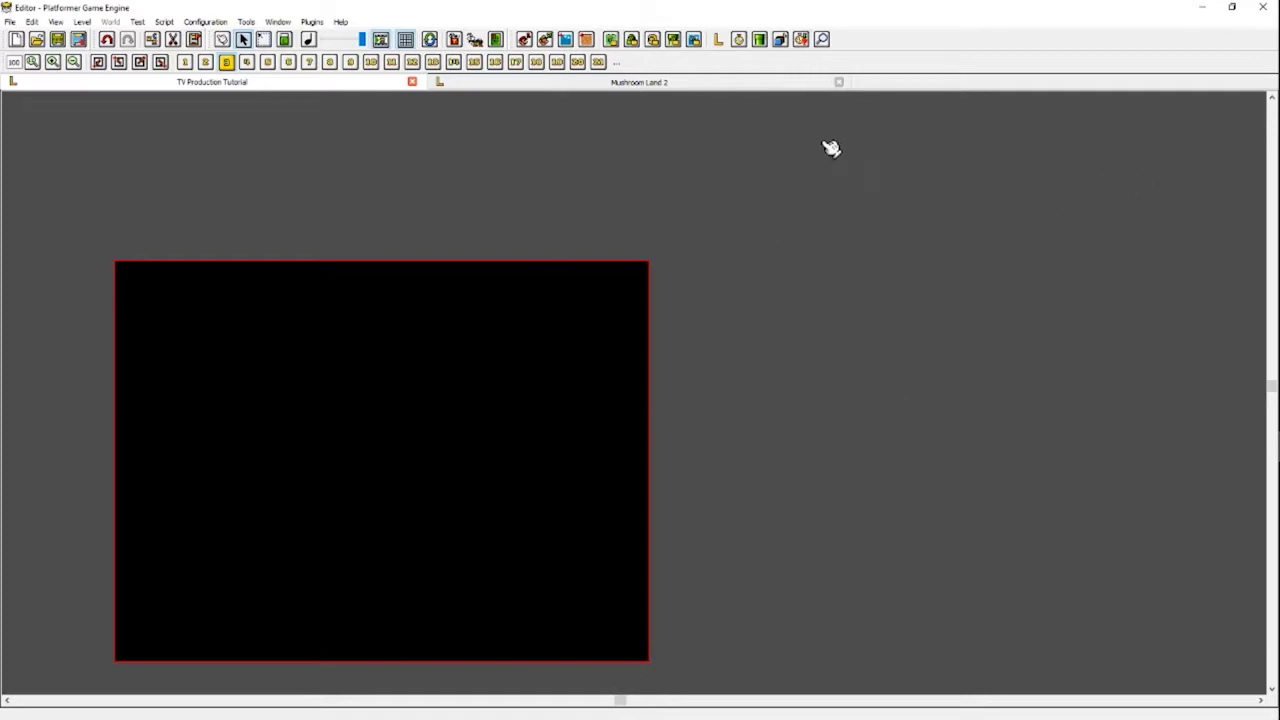
pyautogui.click(717, 39)
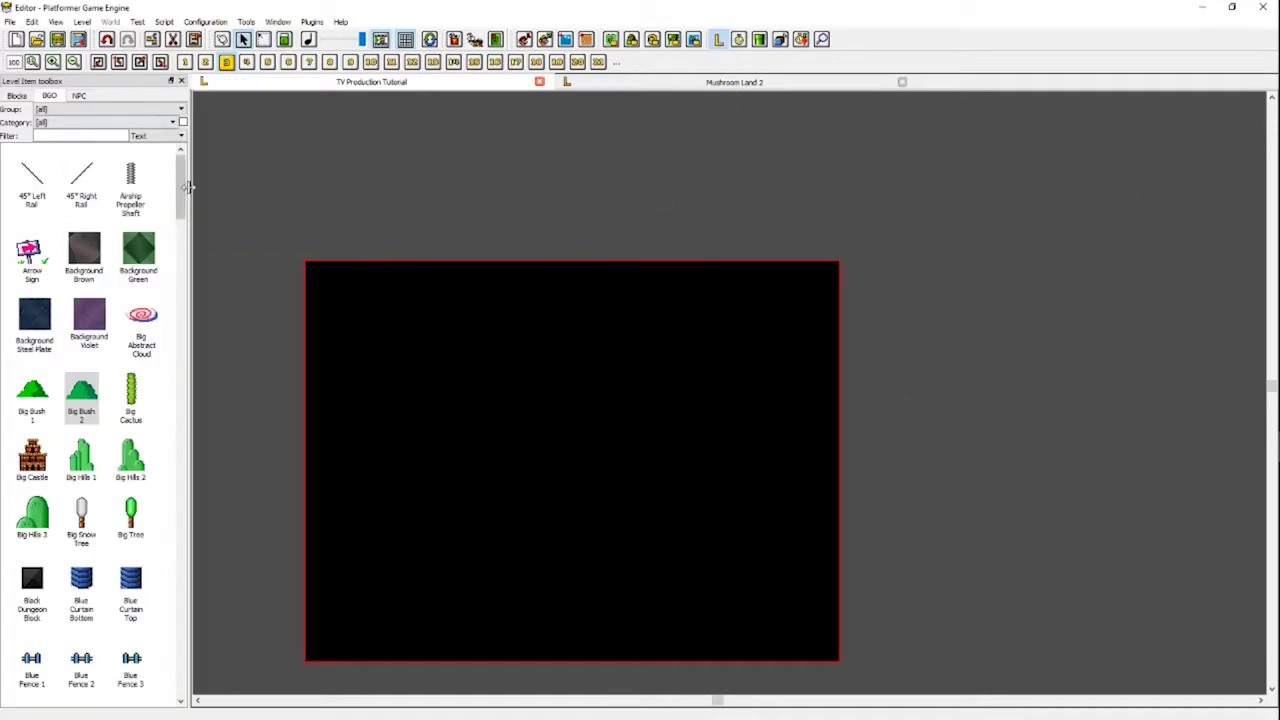
pyautogui.scroll(-3, 158, 290)
pyautogui.moveTo(158, 290); pyautogui.dragTo(132, 176)
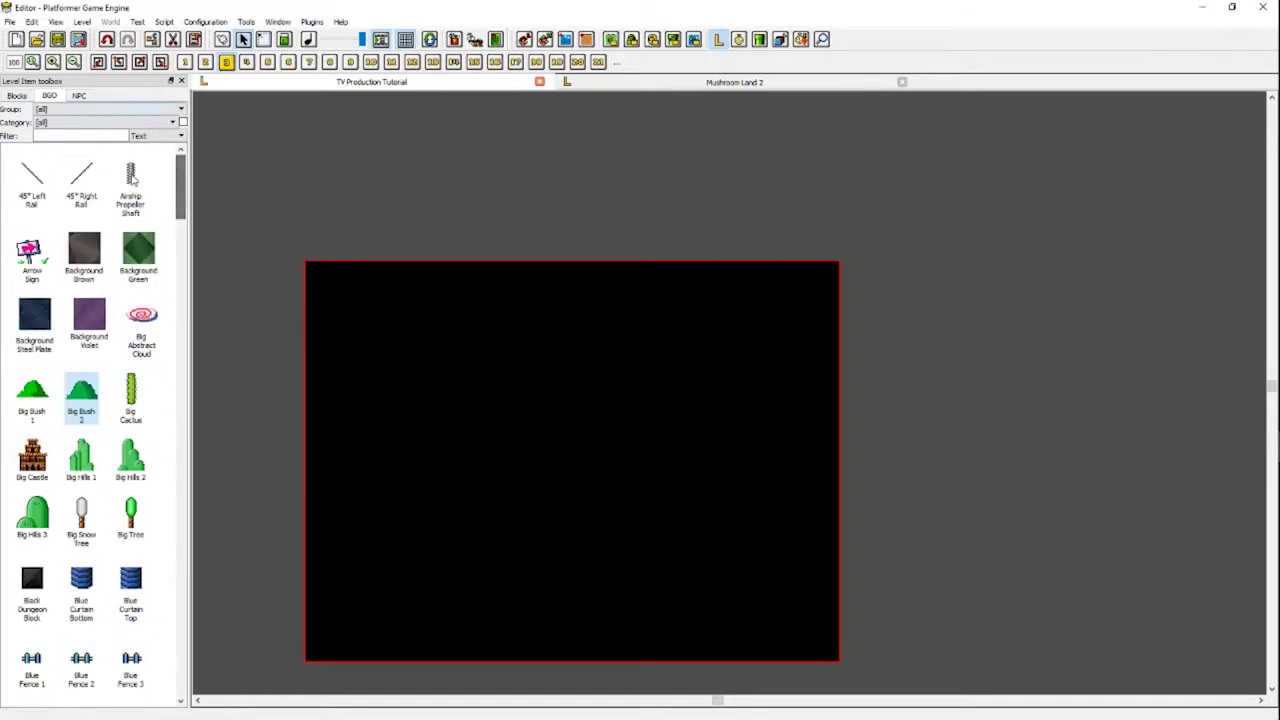
# - Show the Section Settings for section 3 and place the window beside the section area
pyautogui.click(738, 39)
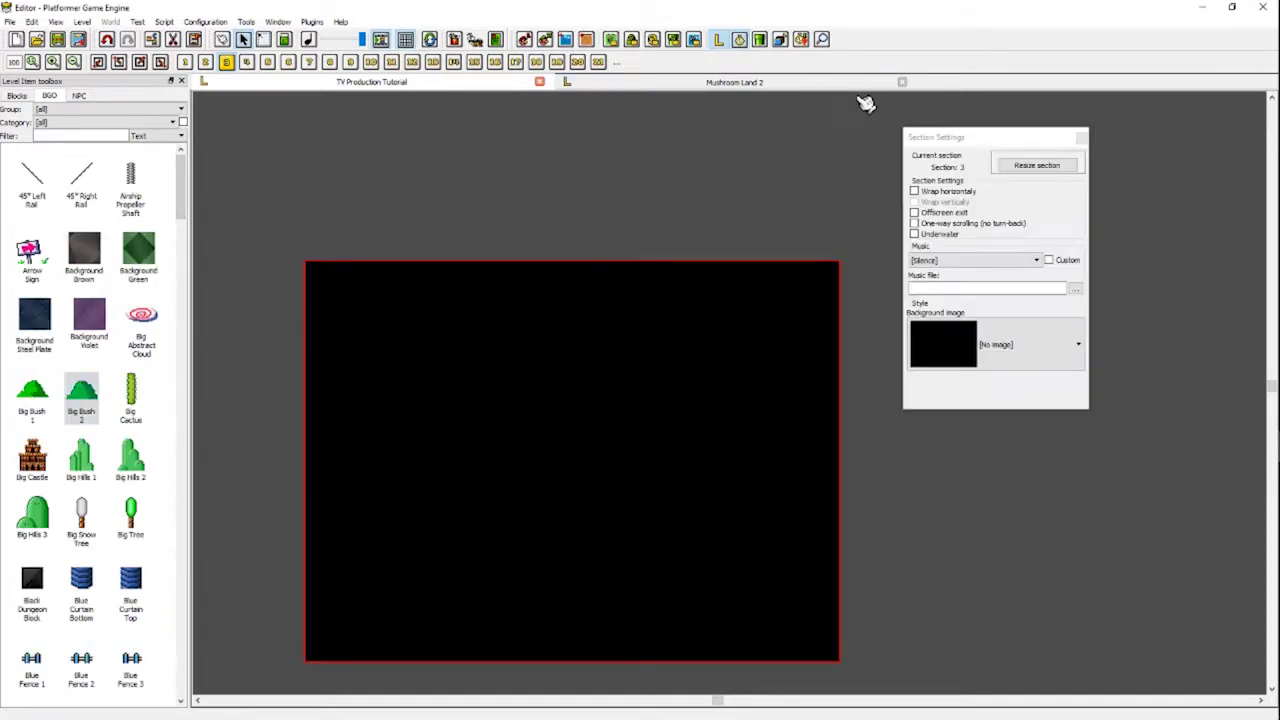
pyautogui.moveTo(949, 137); pyautogui.dragTo(996, 133)
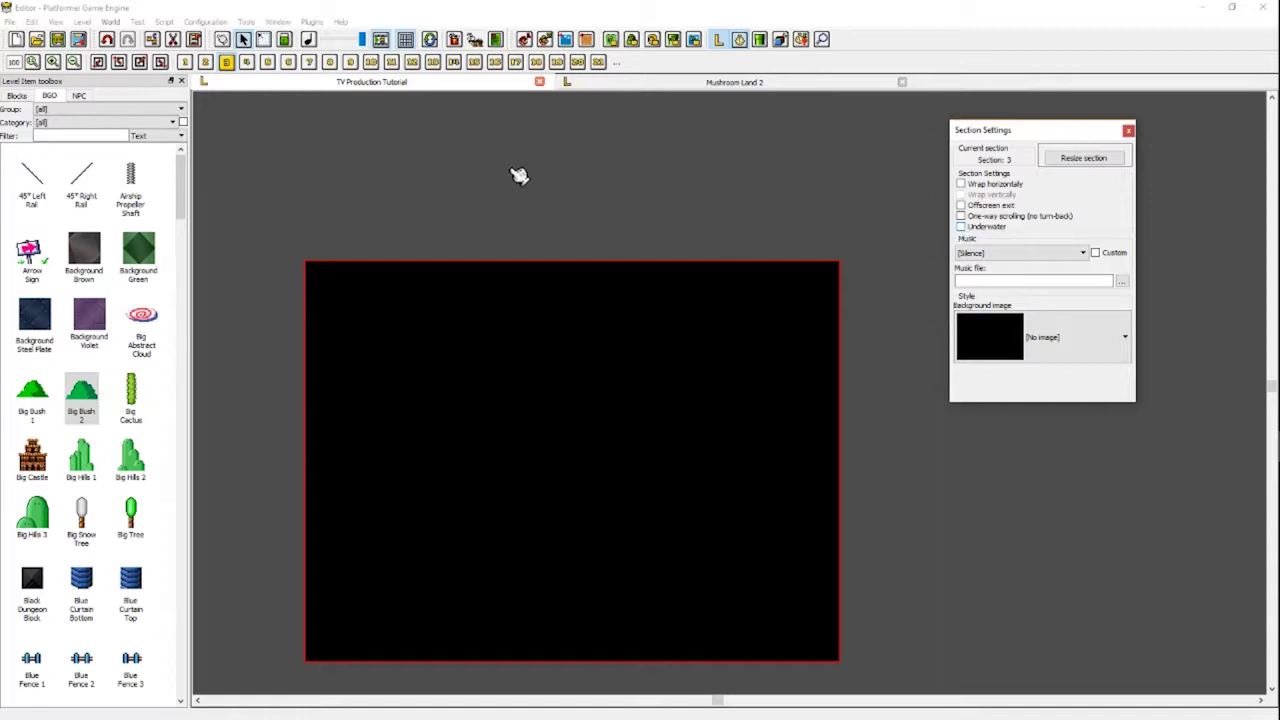
pyautogui.click(565, 39)
pyautogui.moveTo(264, 236); pyautogui.dragTo(870, 682)
pyautogui.click(695, 431)
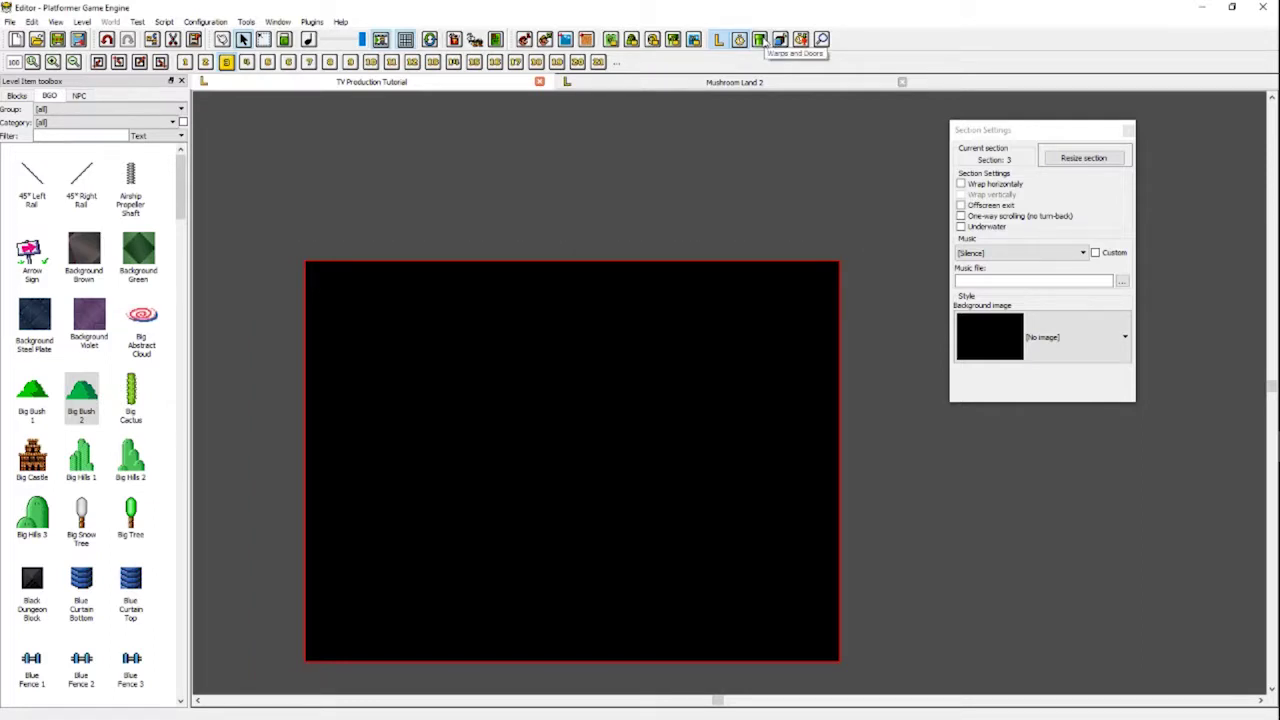
# - Show the Warps and Doors window and place it over the lower part of the Section Settings, clear of the section
pyautogui.click(760, 40)
pyautogui.moveTo(1137, 197); pyautogui.dragTo(901, 151)
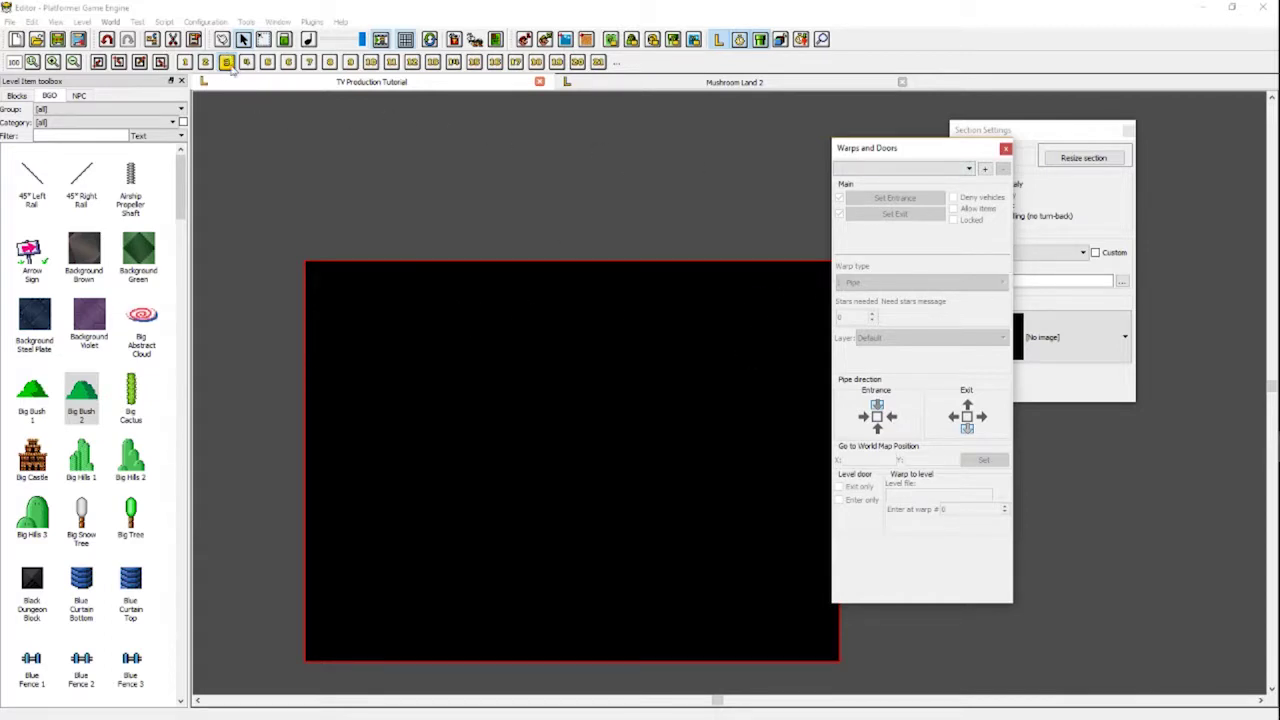
pyautogui.moveTo(896, 152); pyautogui.dragTo(1059, 185)
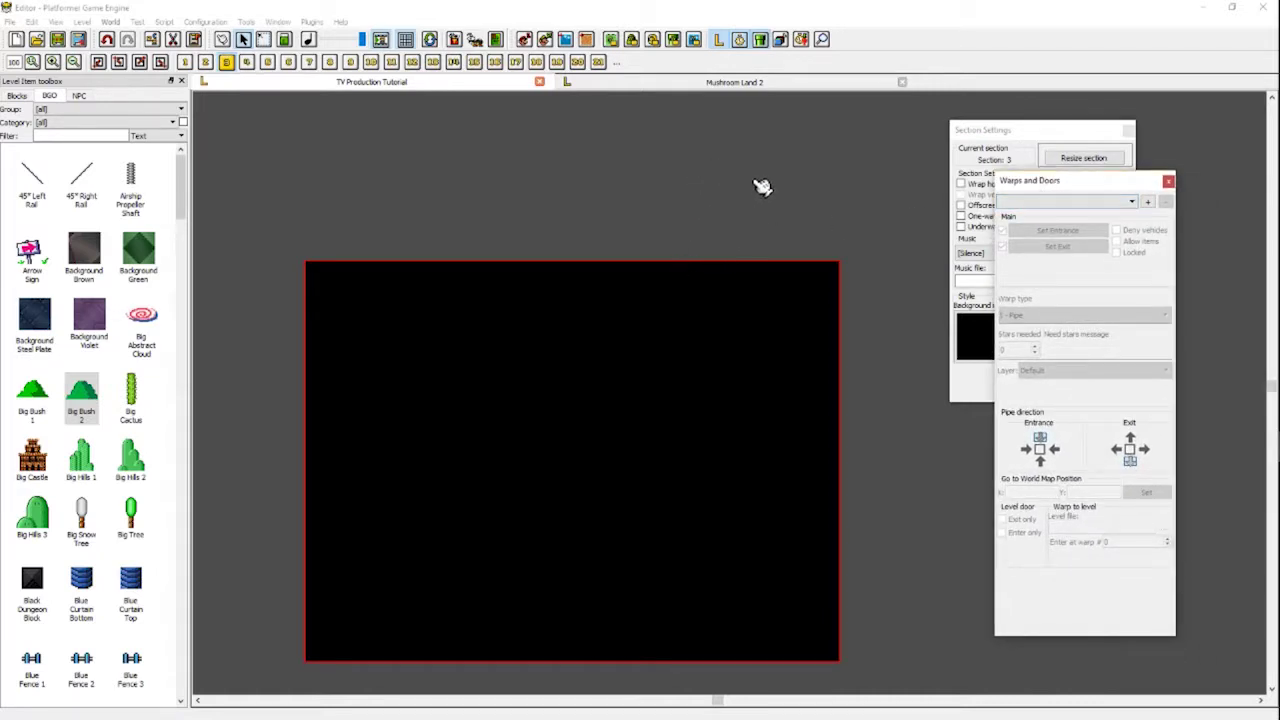
# - Show the Layers and Classic Events windows, spread them apart to view both, and close them
pyautogui.click(781, 39)
pyautogui.click(801, 39)
pyautogui.moveTo(1049, 177); pyautogui.dragTo(656, 137)
pyautogui.moveTo(953, 159); pyautogui.dragTo(893, 152)
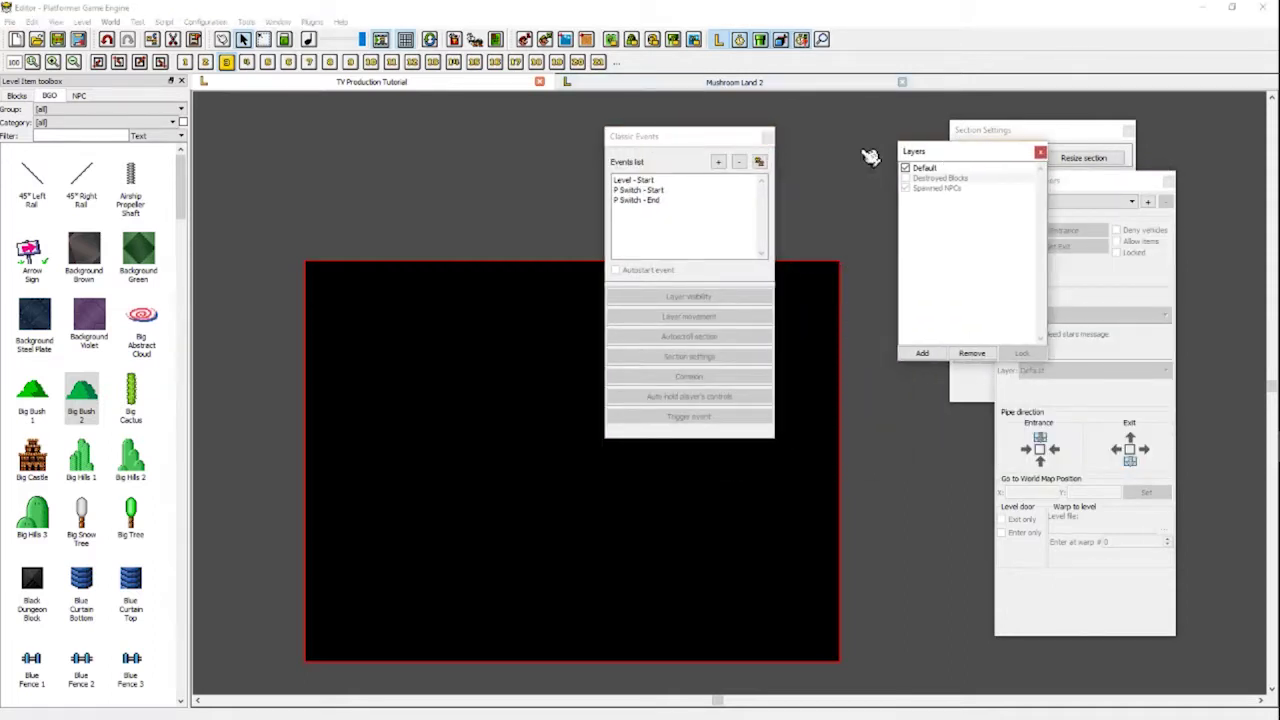
pyautogui.click(767, 136)
pyautogui.click(1040, 152)
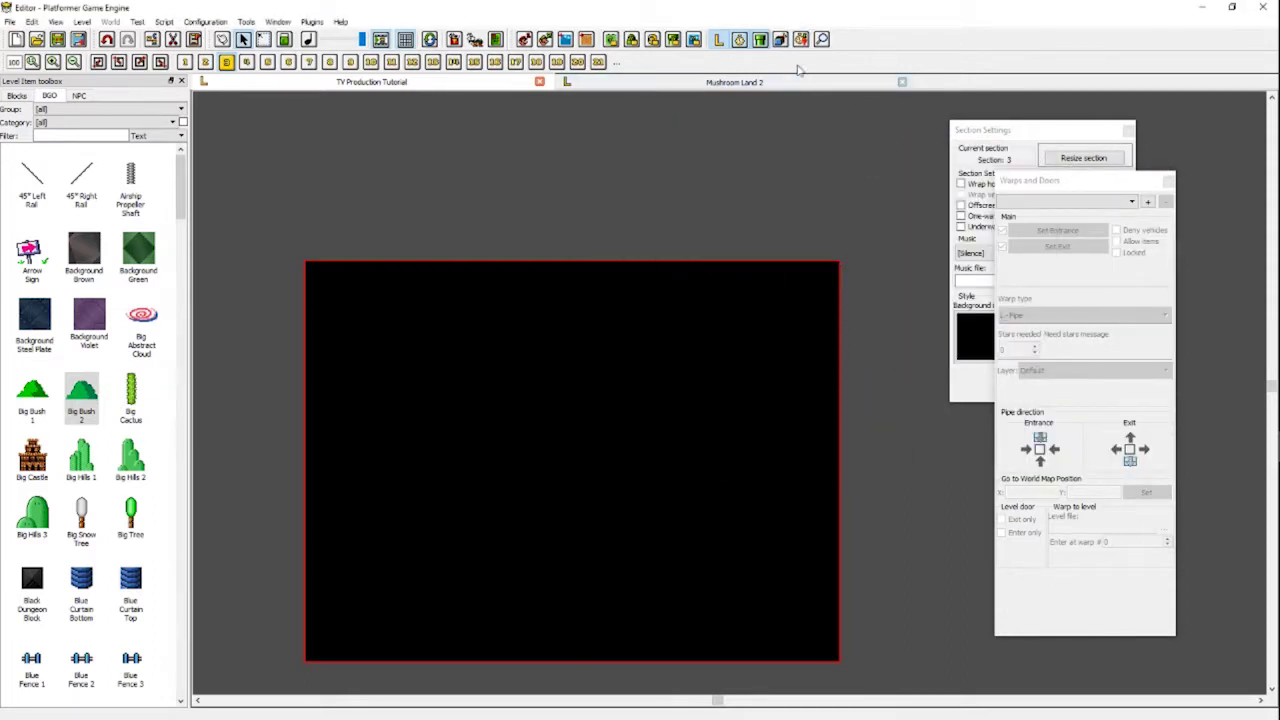
# - View the Layers, Classic Events and level item search windows side by side, and close all three
pyautogui.click(781, 39)
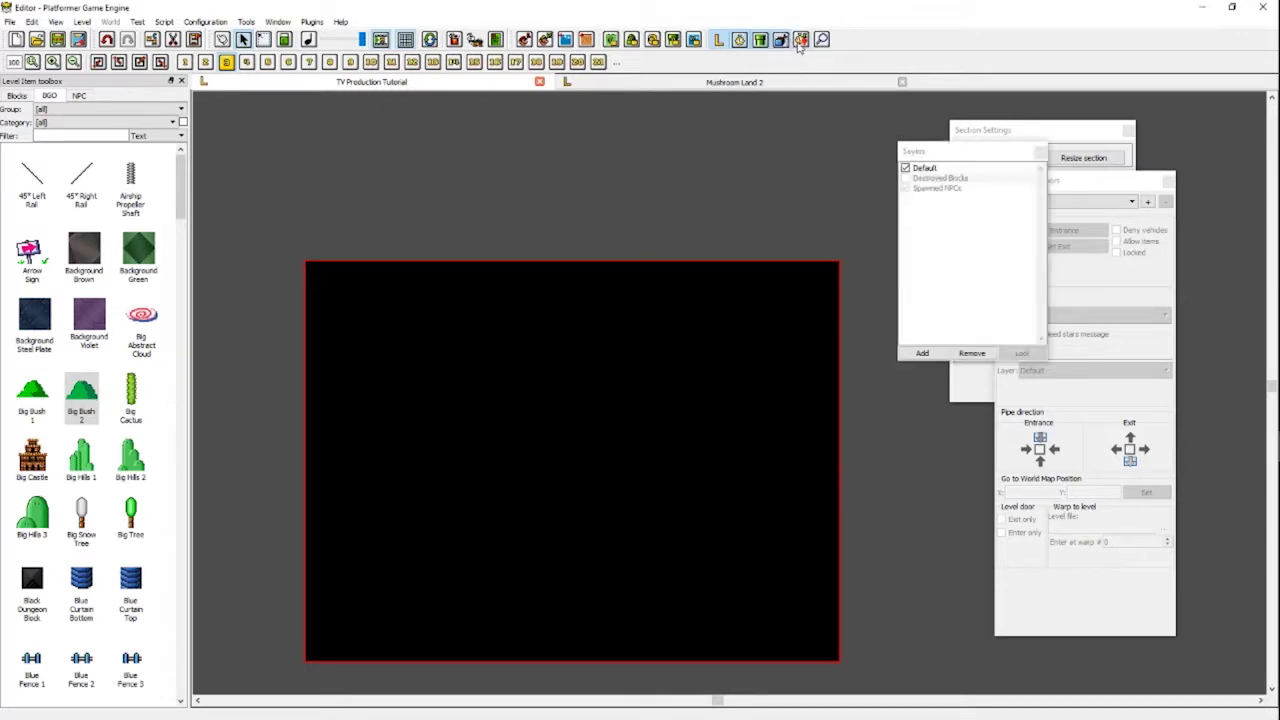
pyautogui.click(801, 39)
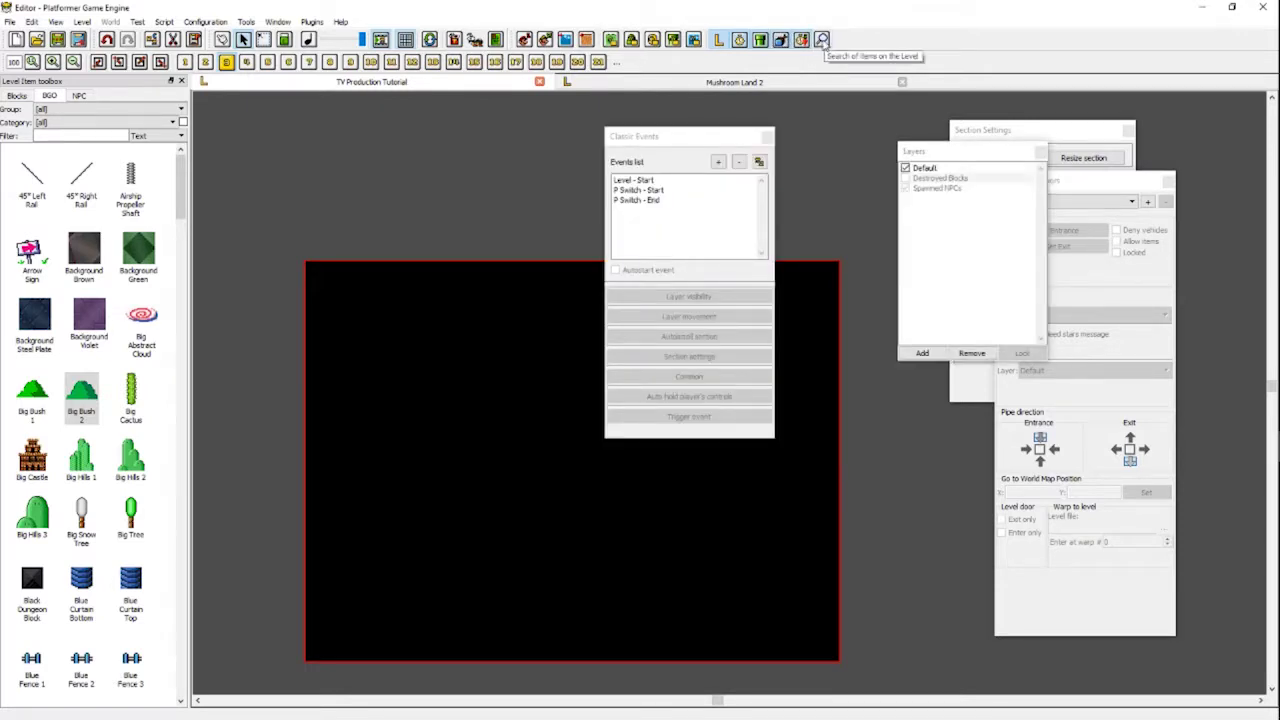
pyautogui.click(822, 40)
pyautogui.moveTo(1033, 129); pyautogui.dragTo(485, 125)
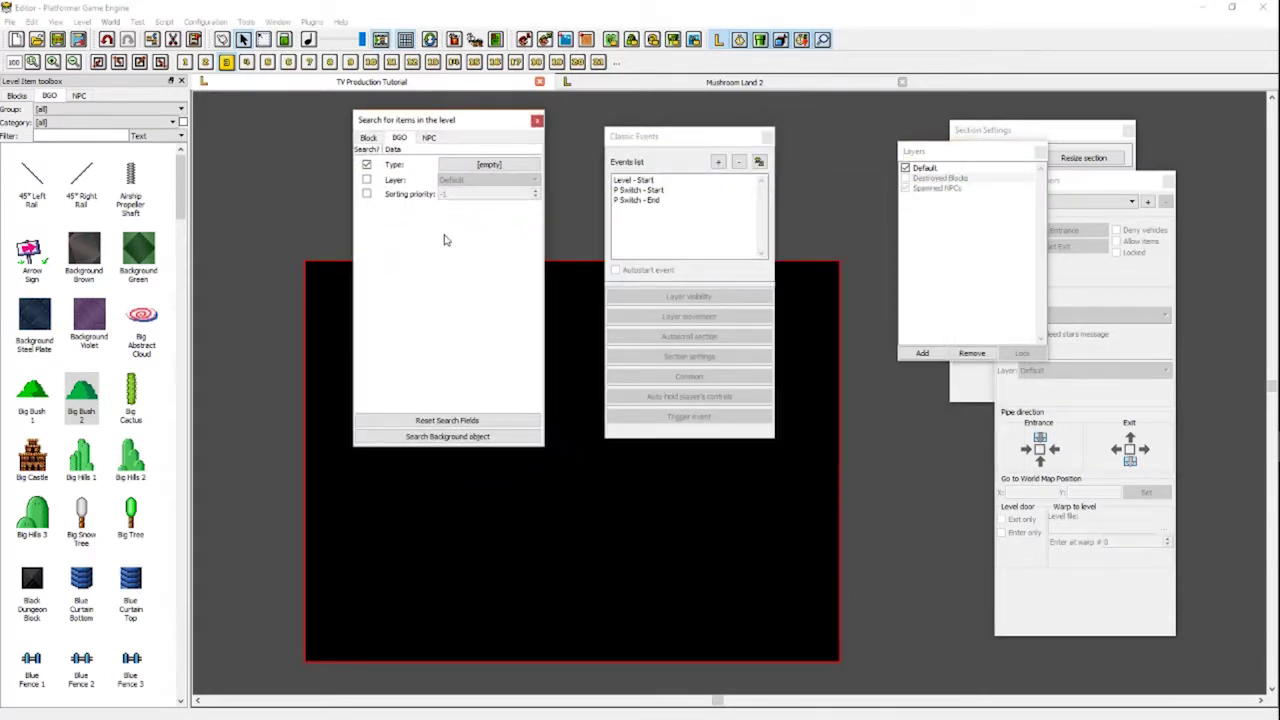
pyautogui.moveTo(679, 139); pyautogui.dragTo(627, 142)
pyautogui.moveTo(953, 152); pyautogui.dragTo(778, 137)
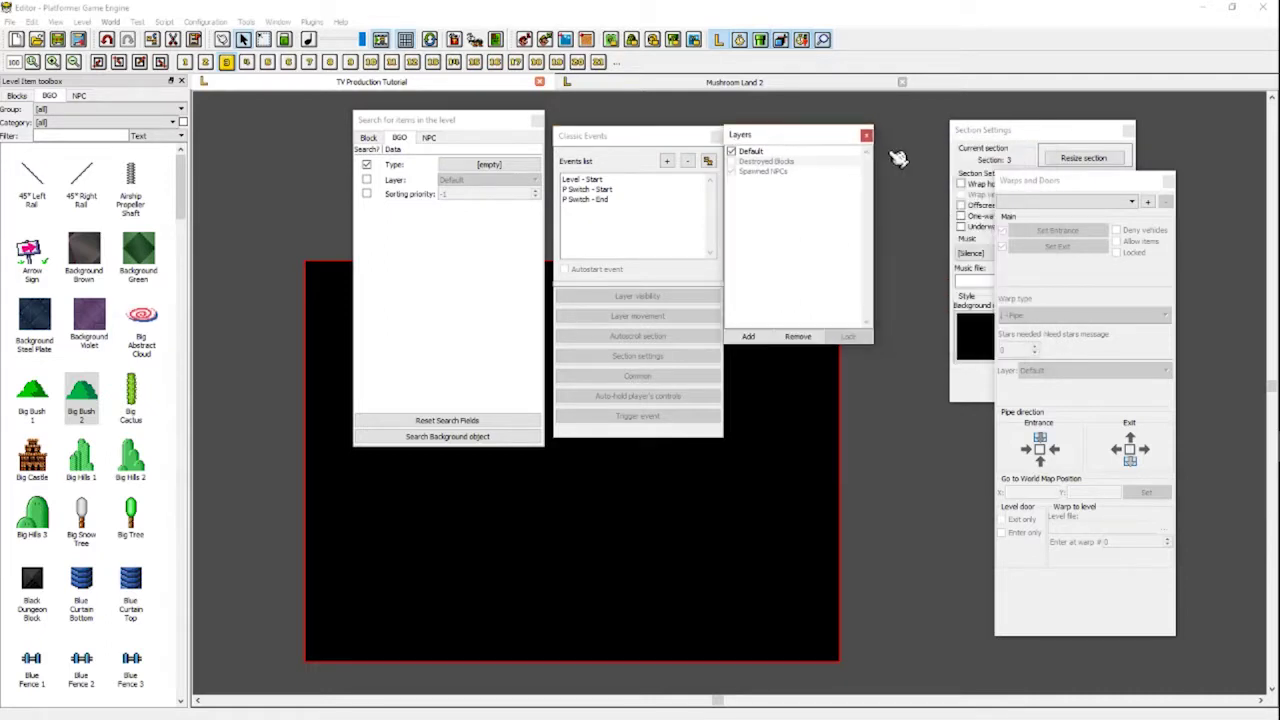
pyautogui.click(867, 136)
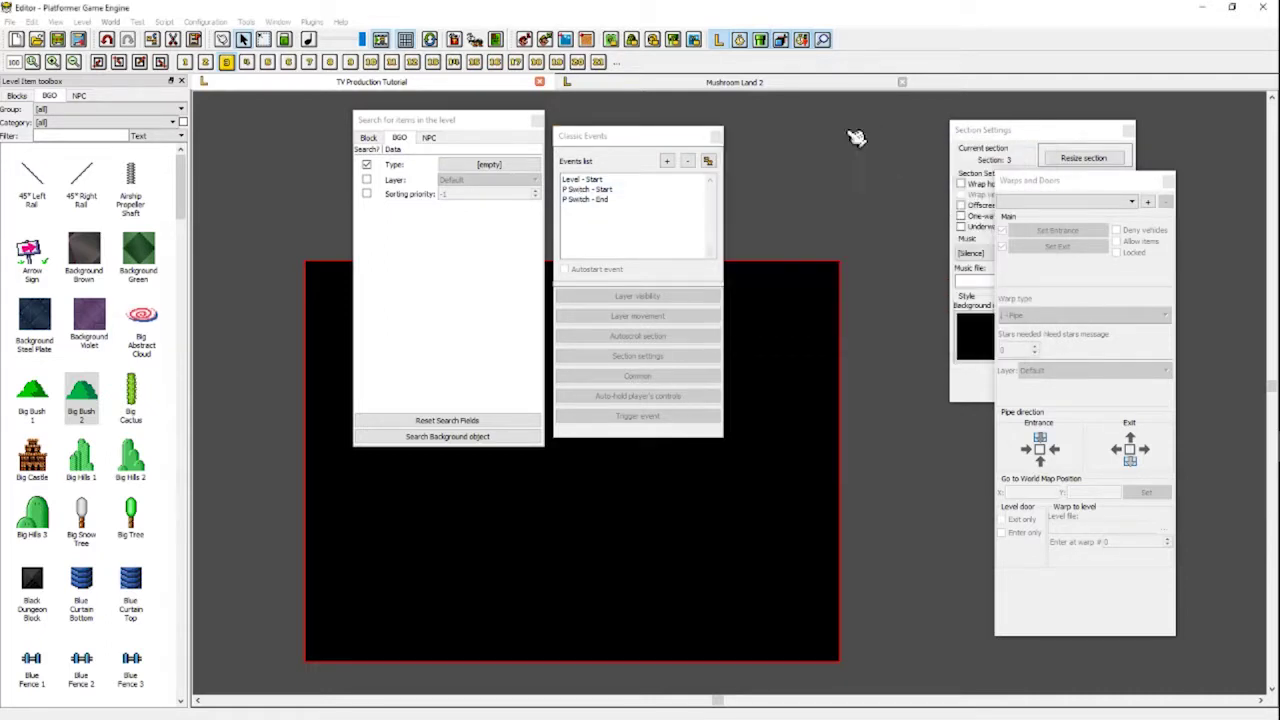
pyautogui.click(713, 135)
pyautogui.click(537, 120)
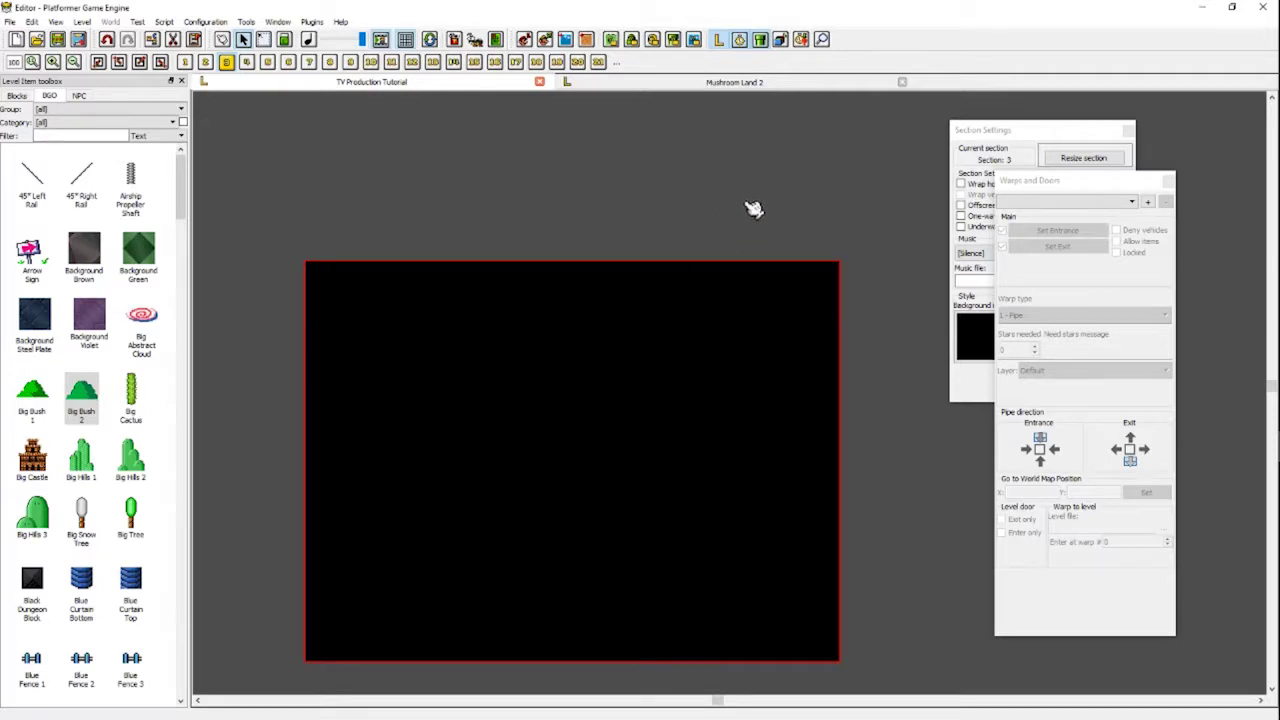
# - Move the Section Settings up to make room and set section 3's background image to SMB3 Blocks
pyautogui.moveTo(975, 135); pyautogui.dragTo(889, 135)
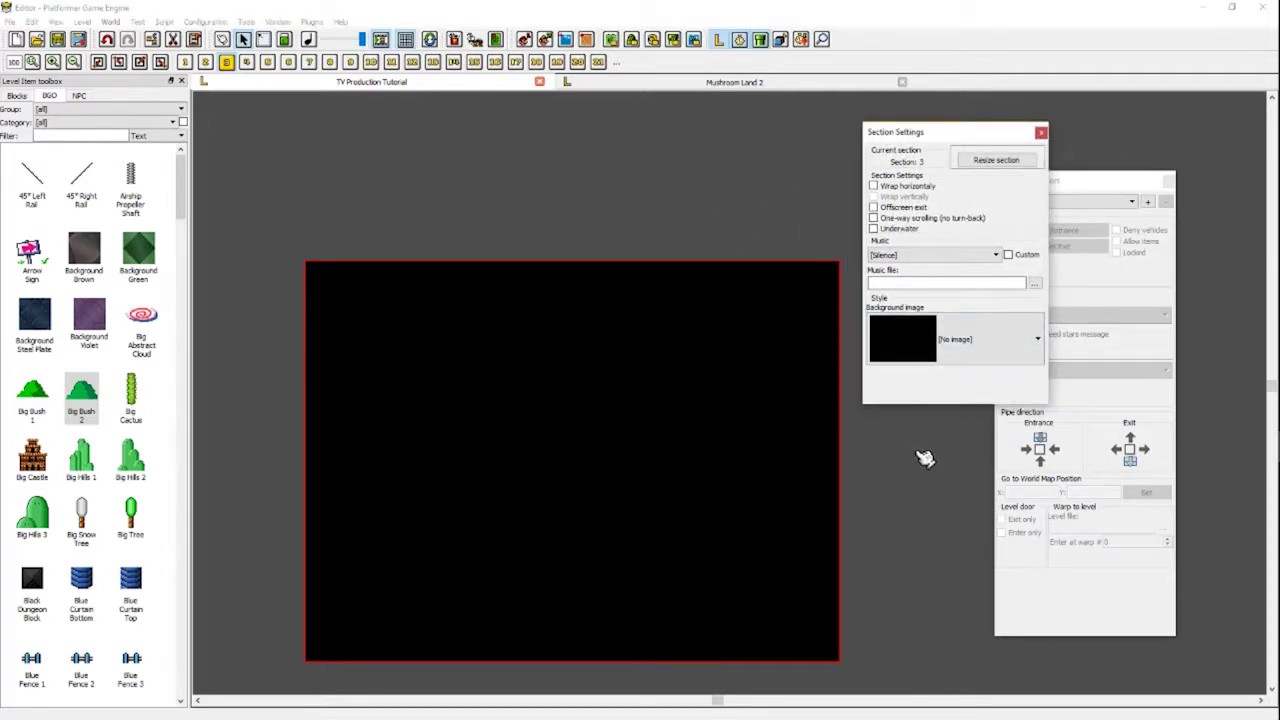
pyautogui.moveTo(903, 143); pyautogui.dragTo(869, 172)
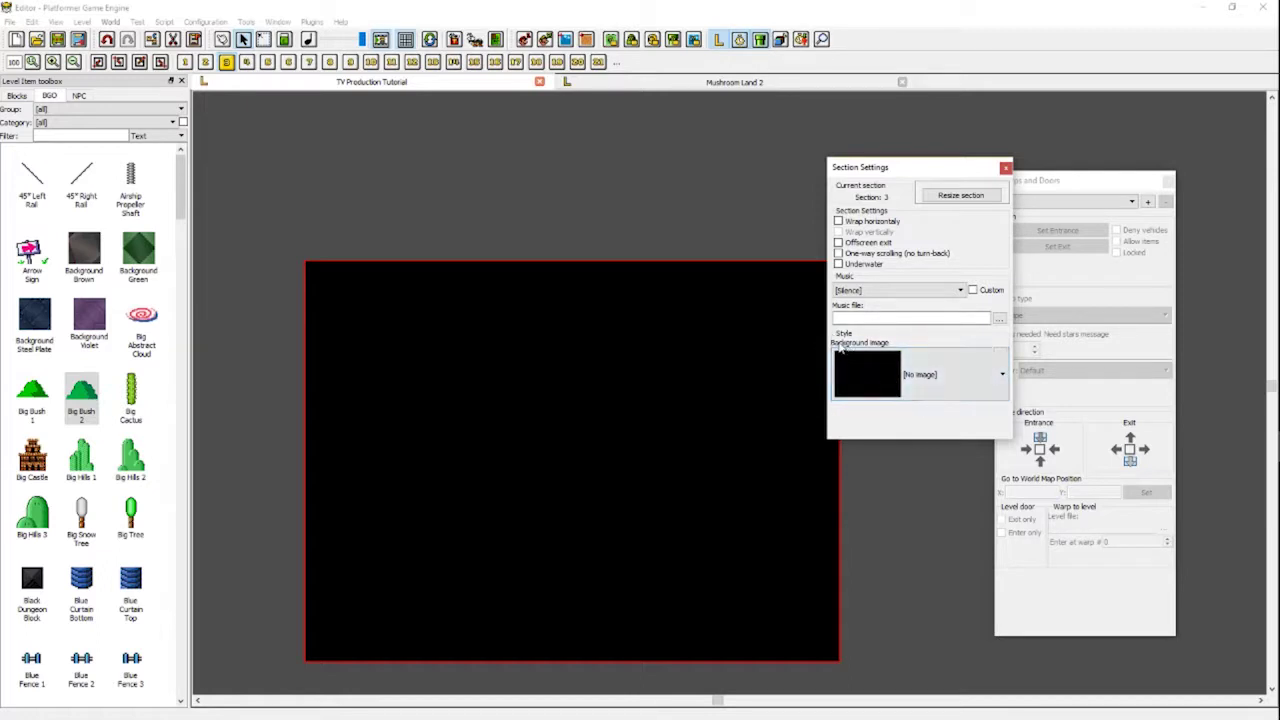
pyautogui.moveTo(877, 170); pyautogui.dragTo(917, 69)
pyautogui.click(980, 264)
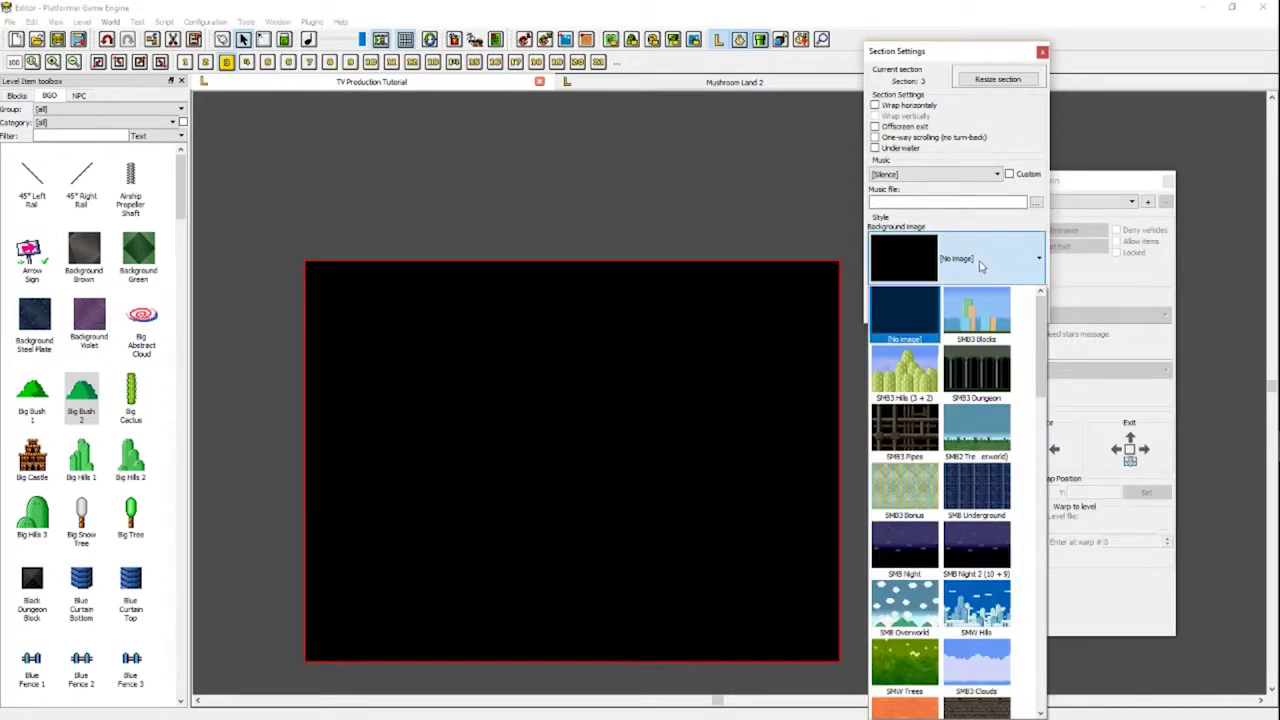
pyautogui.scroll(-10, 921, 395)
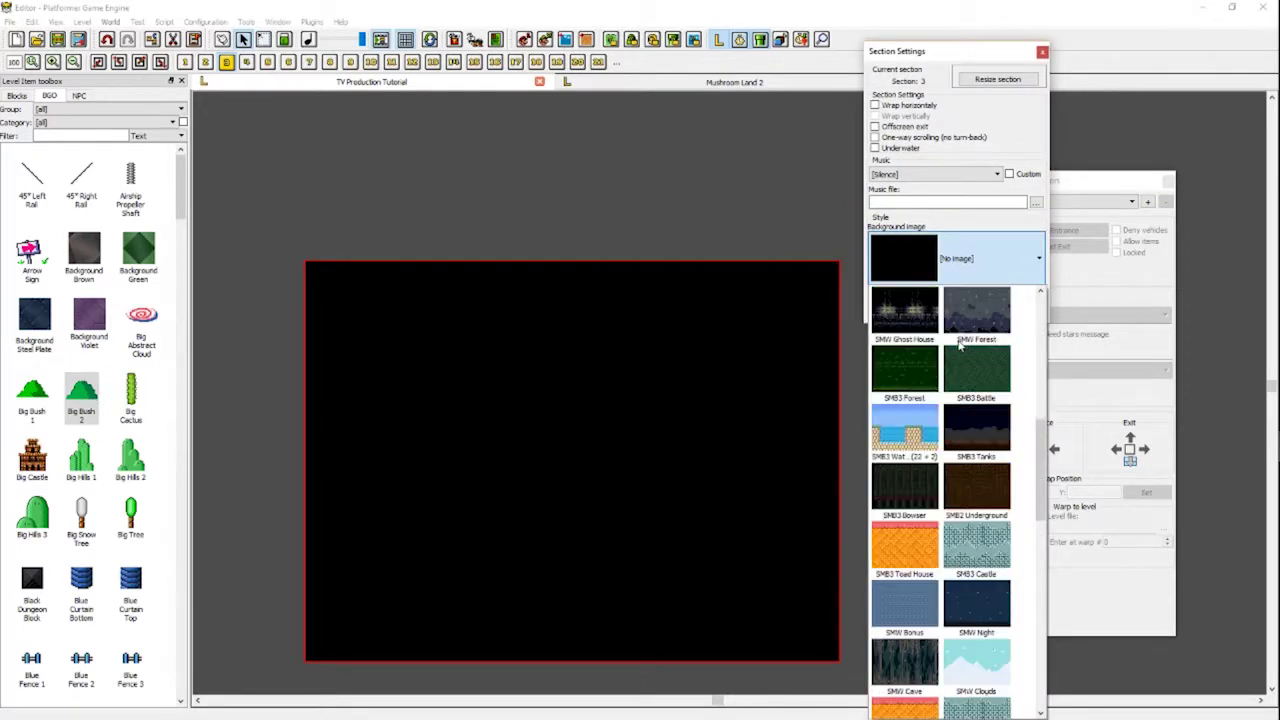
pyautogui.scroll(10, 925, 400)
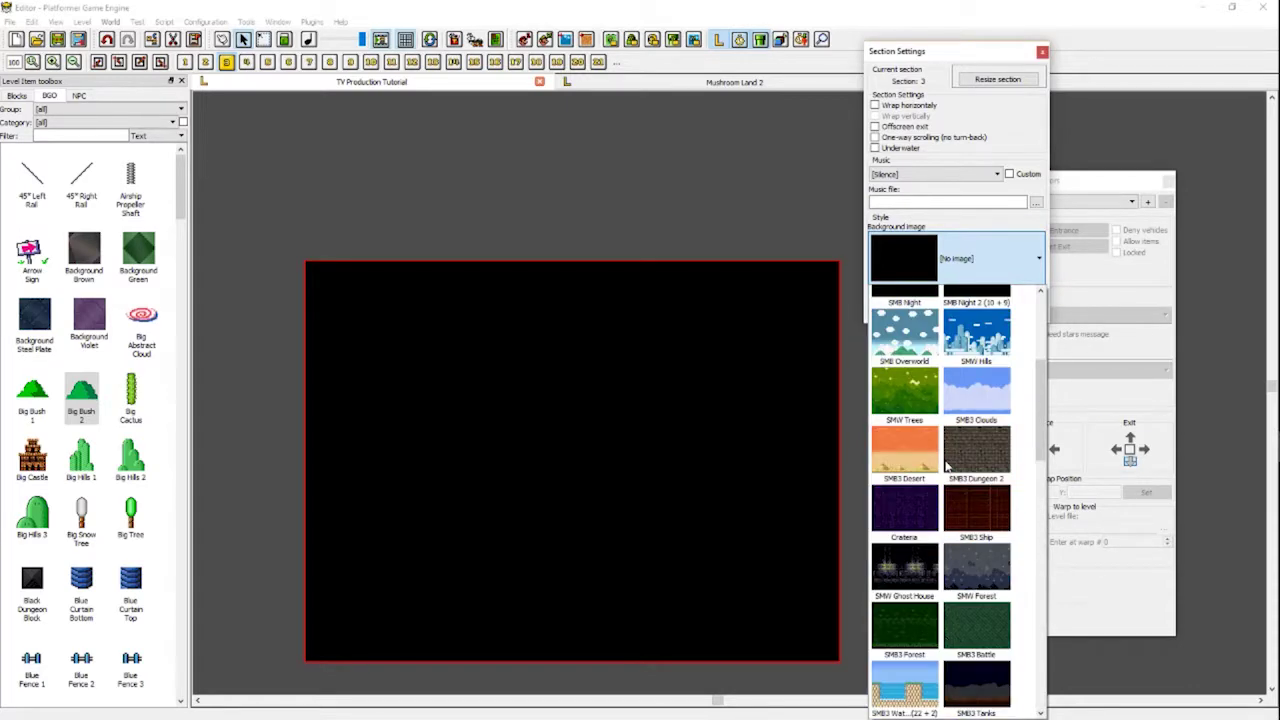
pyautogui.scroll(-10, 950, 458)
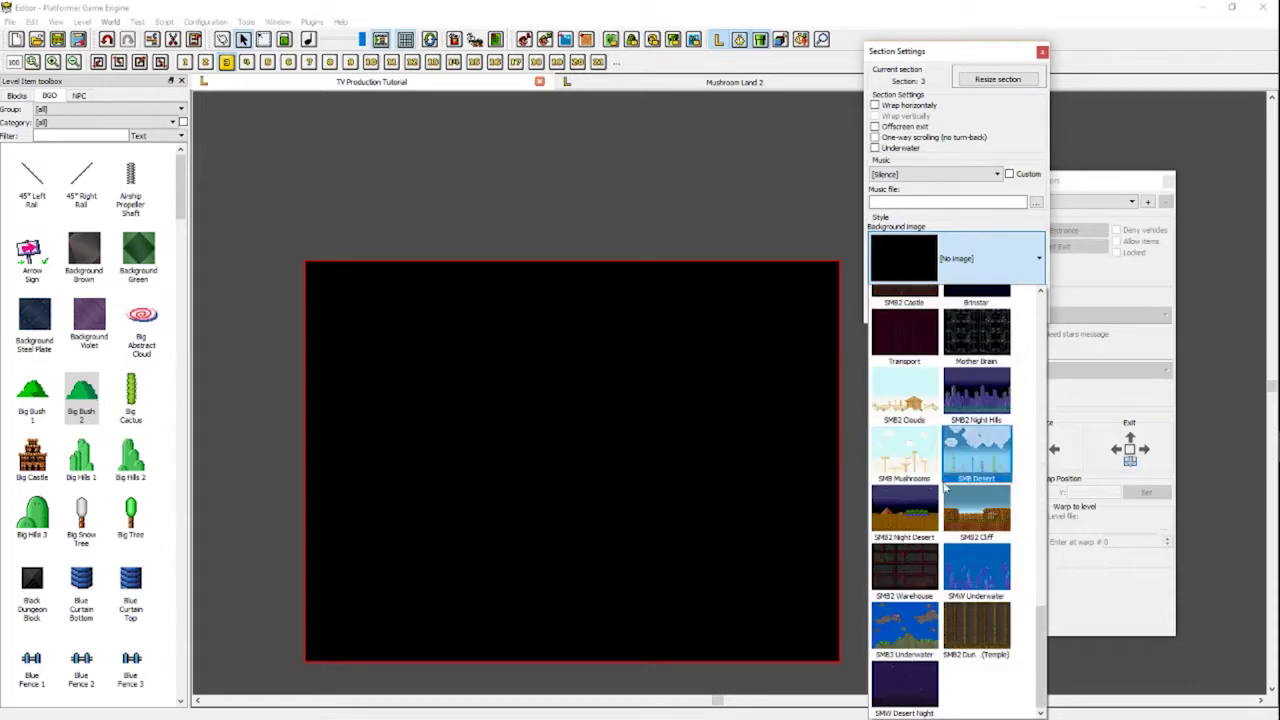
pyautogui.scroll(3, 967, 573)
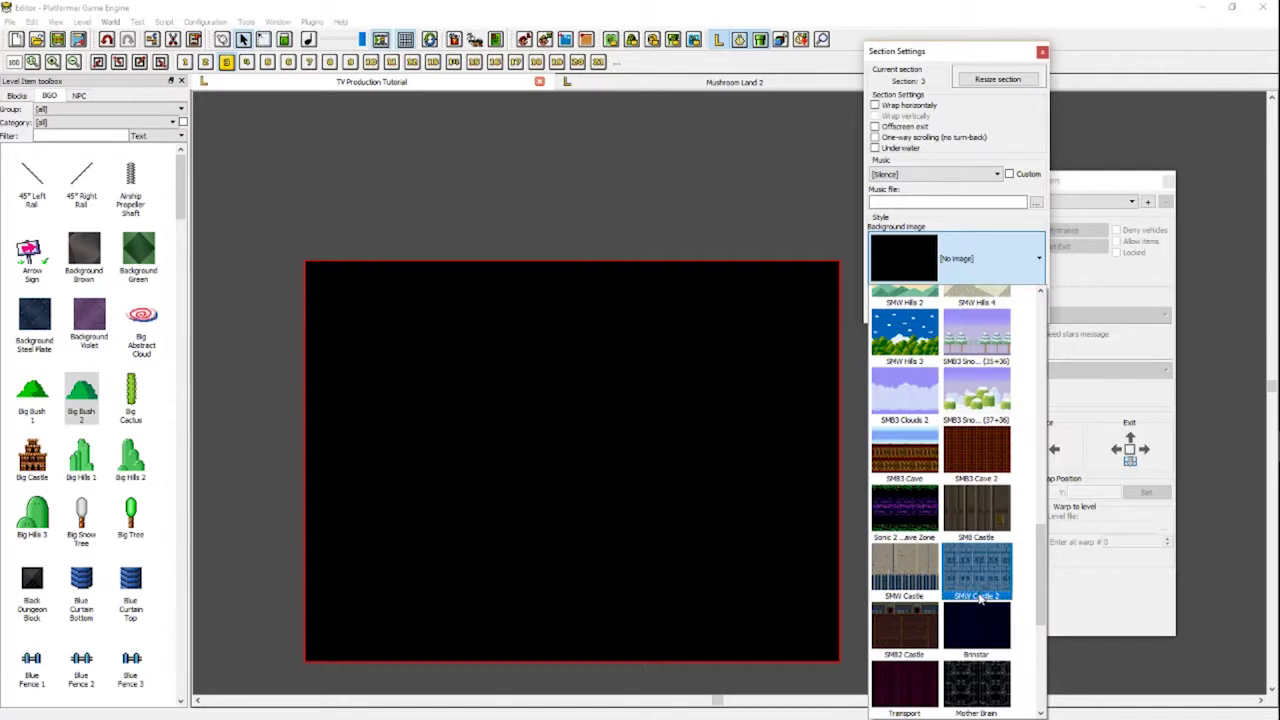
pyautogui.scroll(-3, 978, 595)
pyautogui.scroll(6, 957, 511)
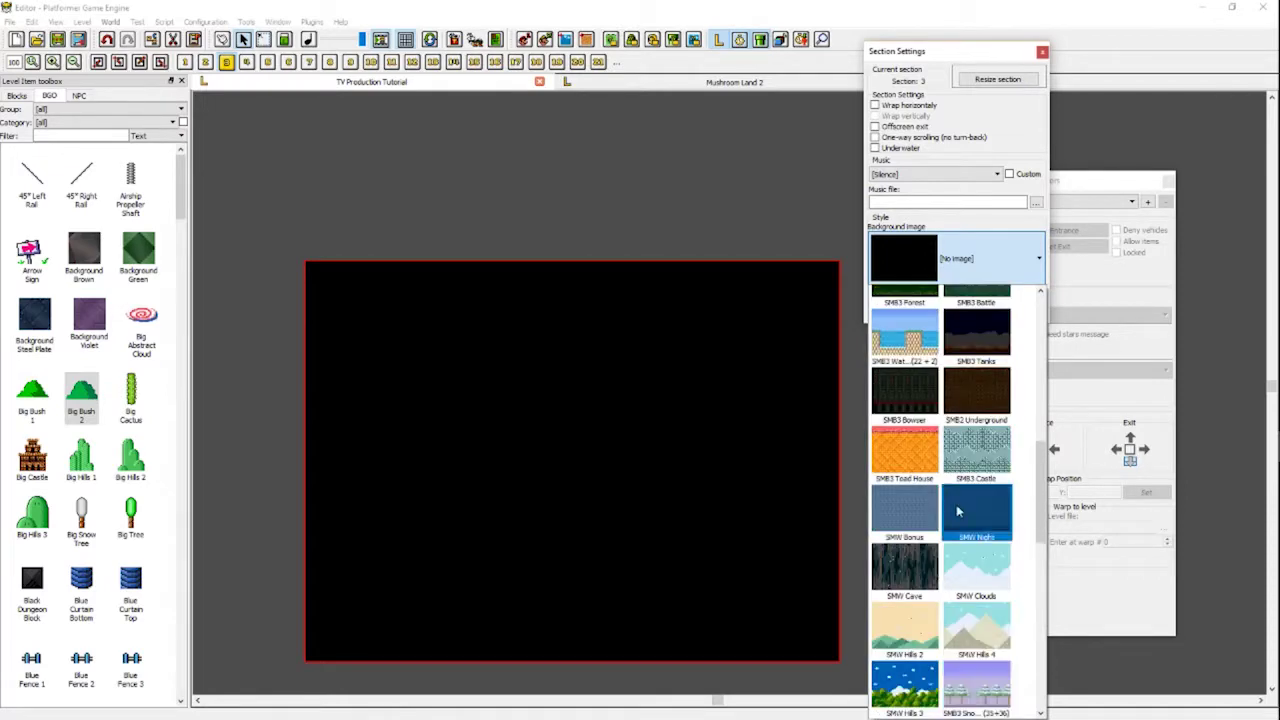
pyautogui.scroll(5, 957, 511)
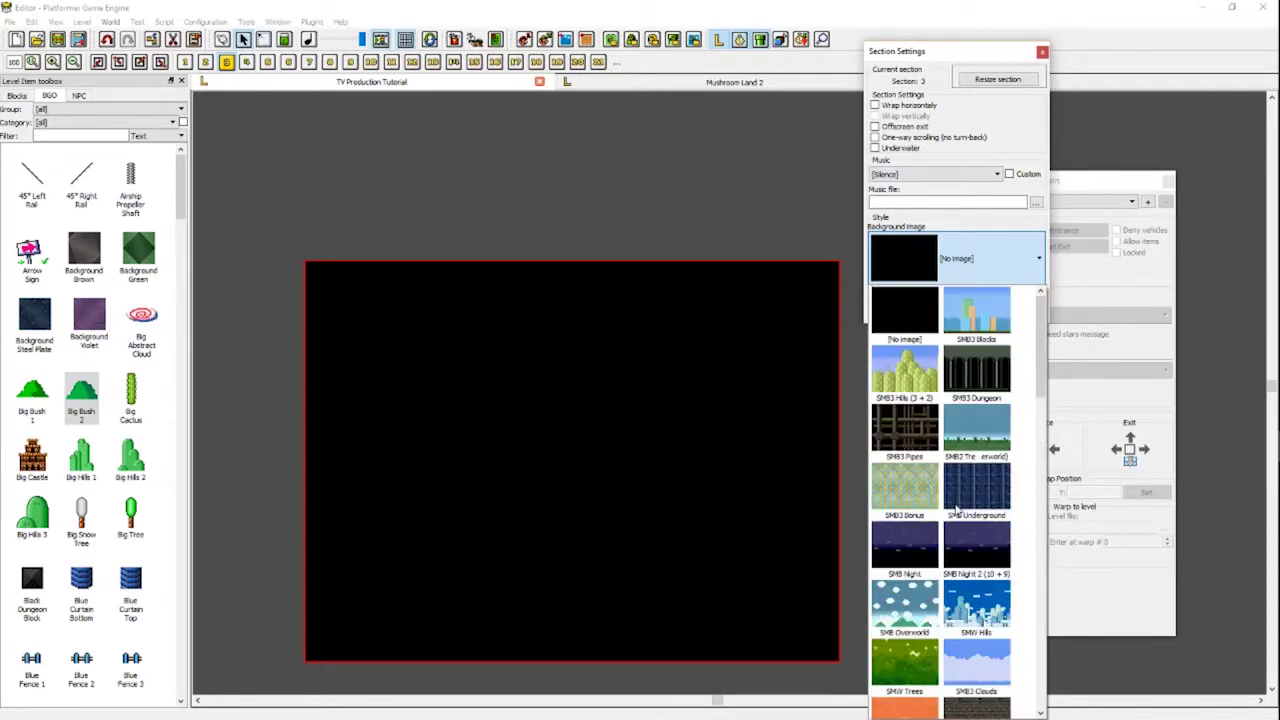
pyautogui.click(978, 324)
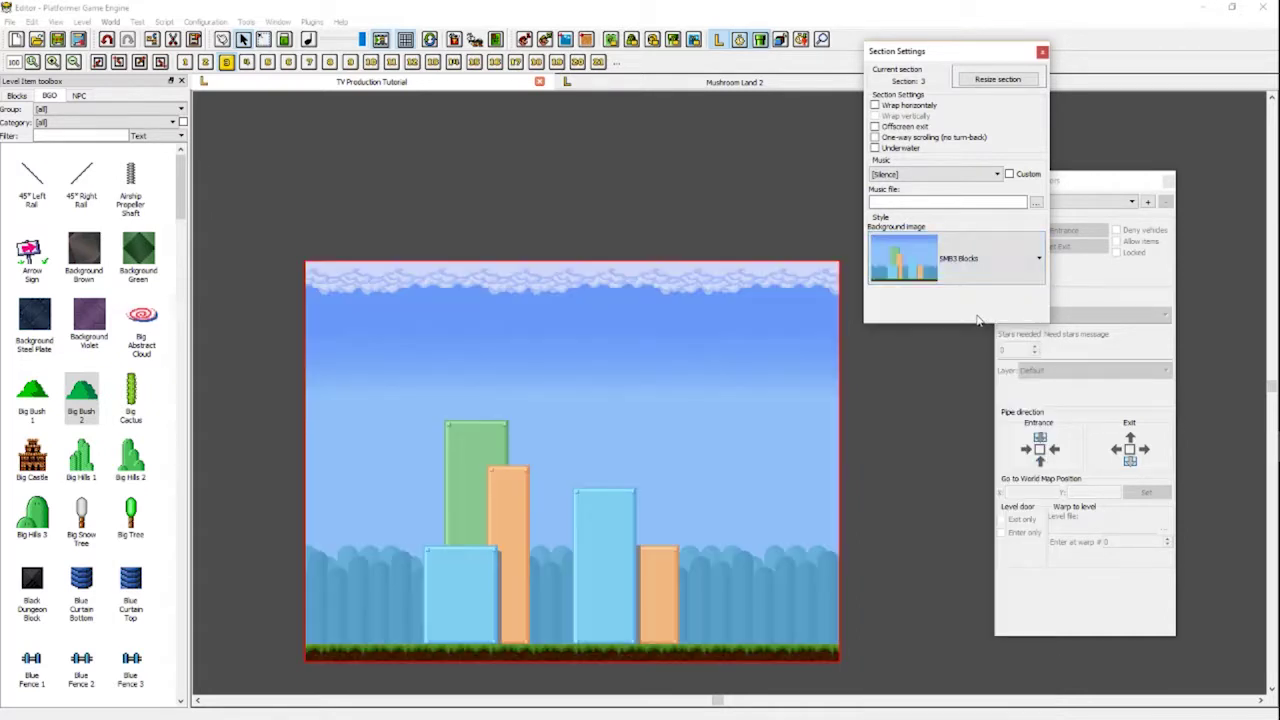
# - Look over section 3 with its background image from different view positions
pyautogui.click(714, 204)
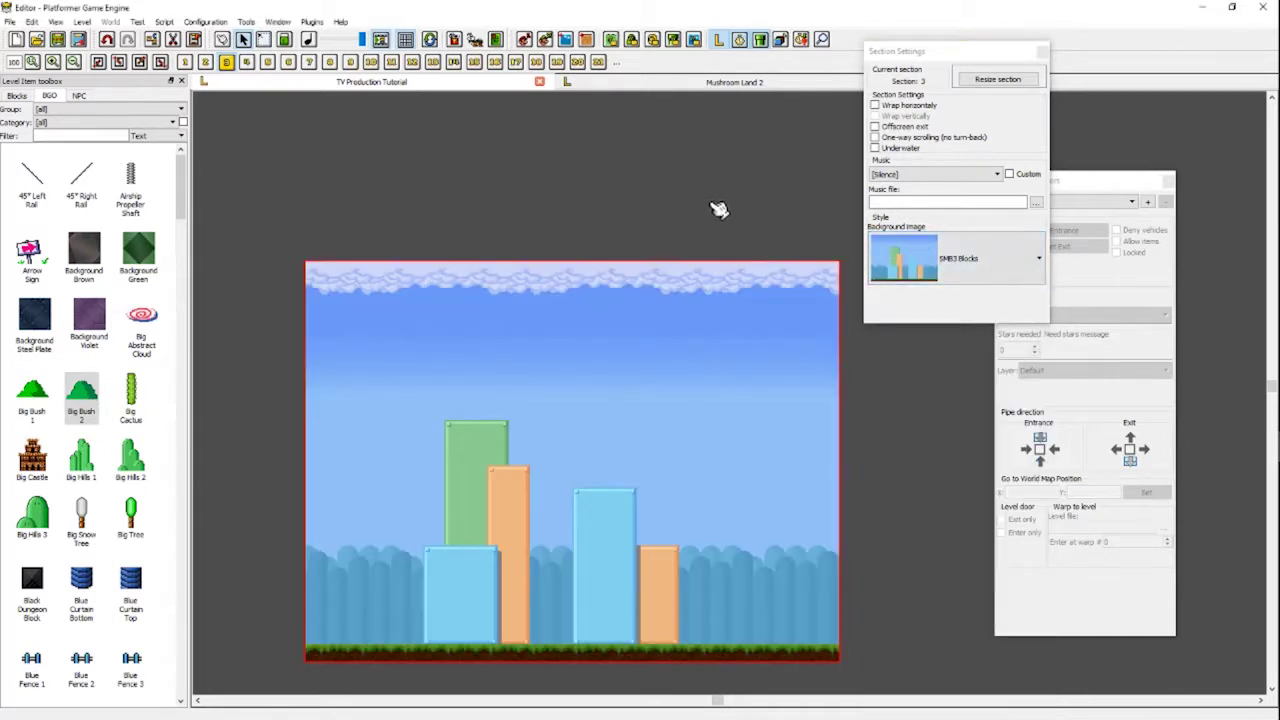
pyautogui.press('Down')
pyautogui.press('Left')
pyautogui.press('Right')
pyautogui.press('Up')
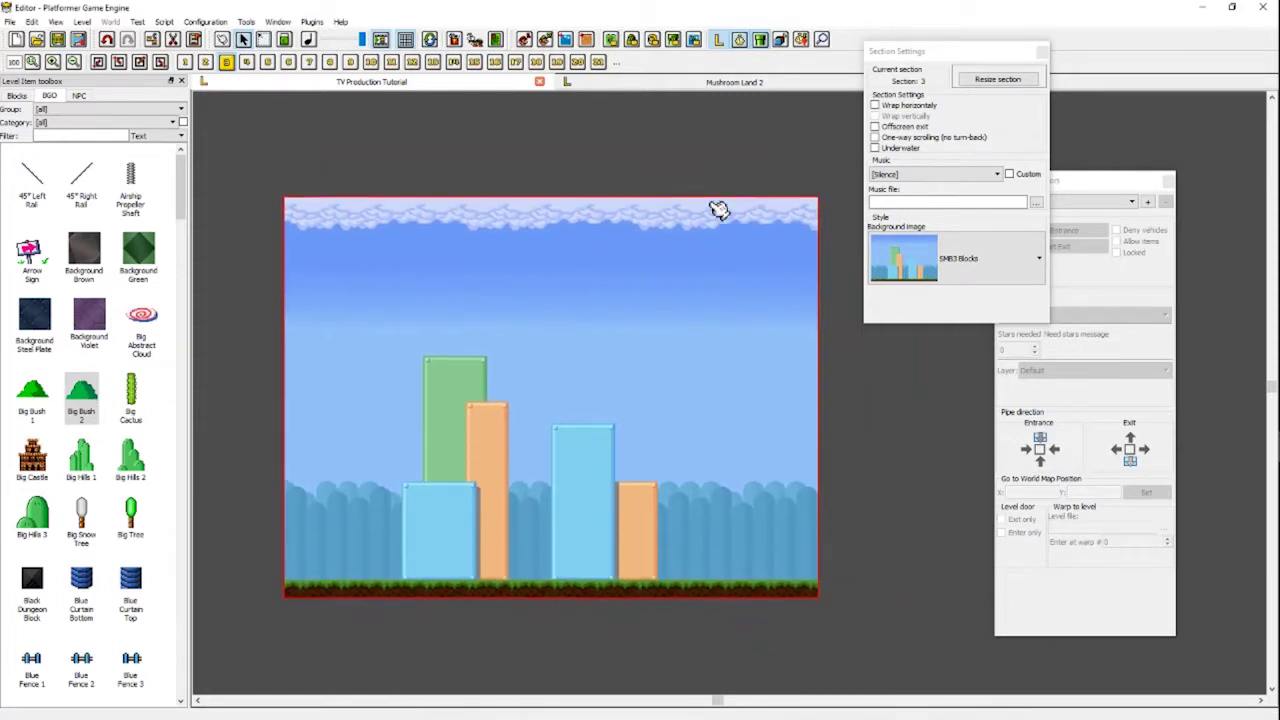
pyautogui.press('Right')
pyautogui.hscroll(-3, 718, 208)
pyautogui.scroll(-2, 718, 208)
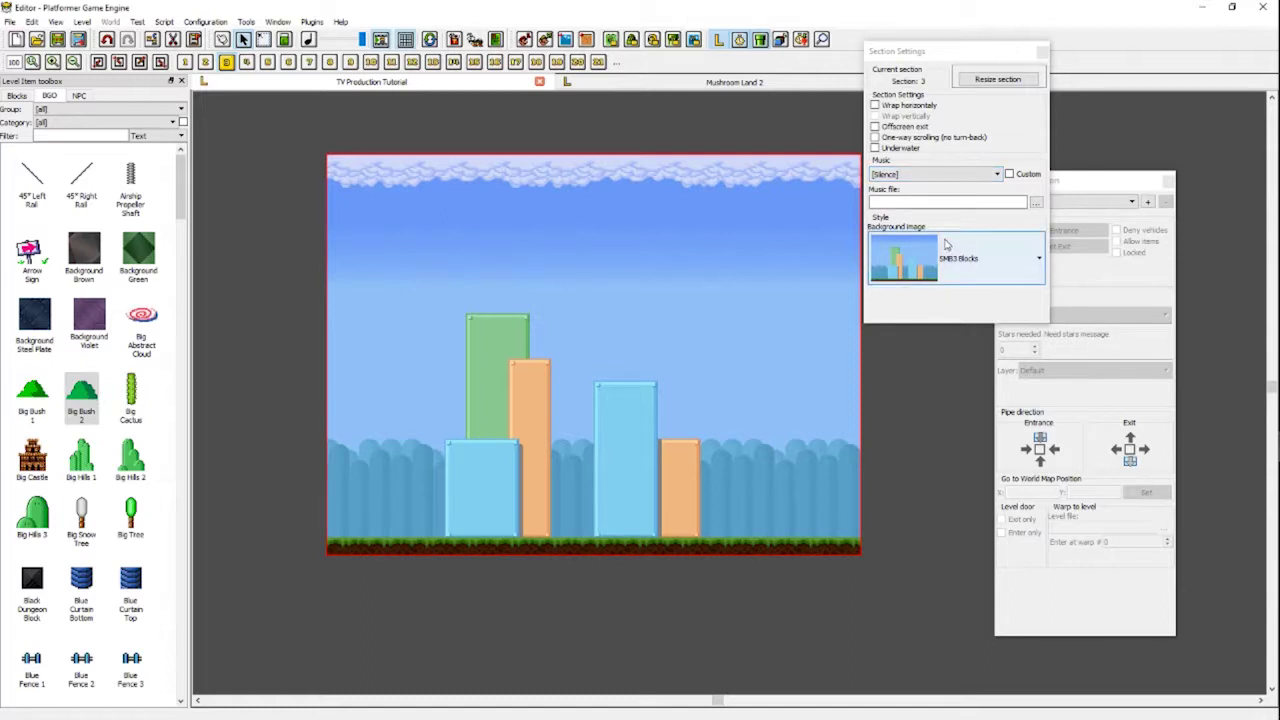
# - Set section 3's music to SMW Overworld and move the Section Settings away from the section
pyautogui.click(913, 175)
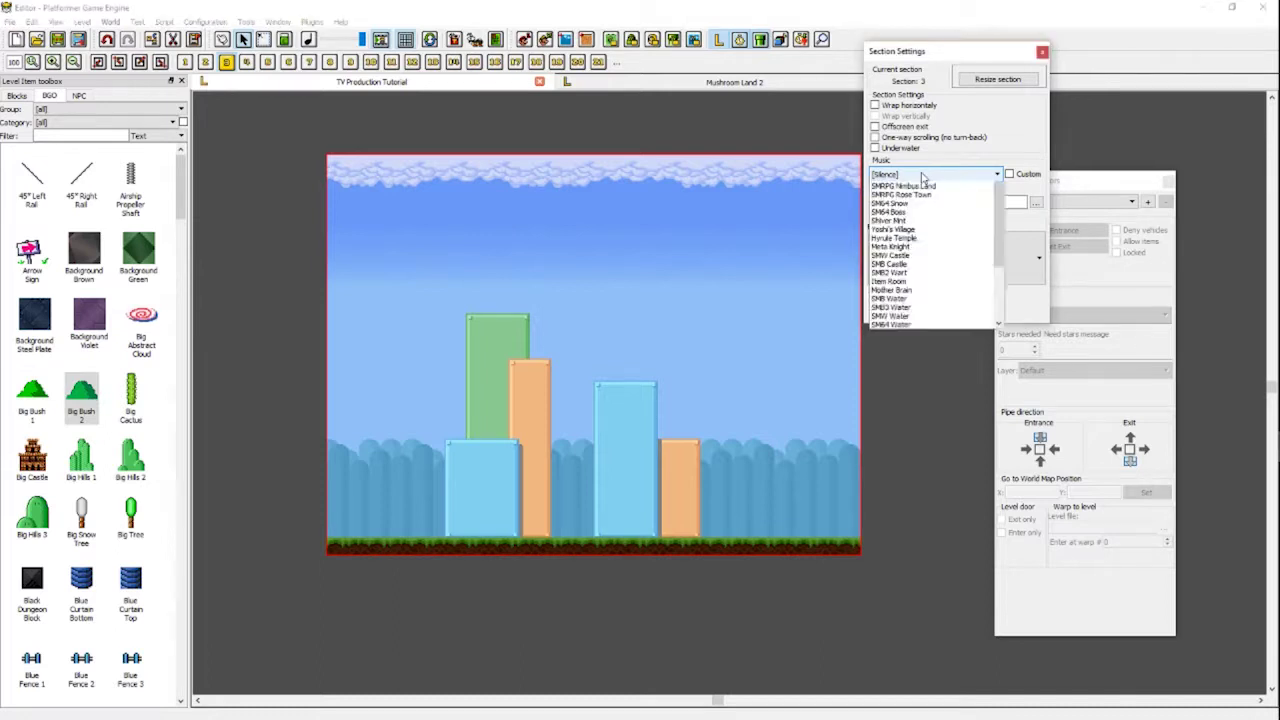
pyautogui.scroll(3, 913, 312)
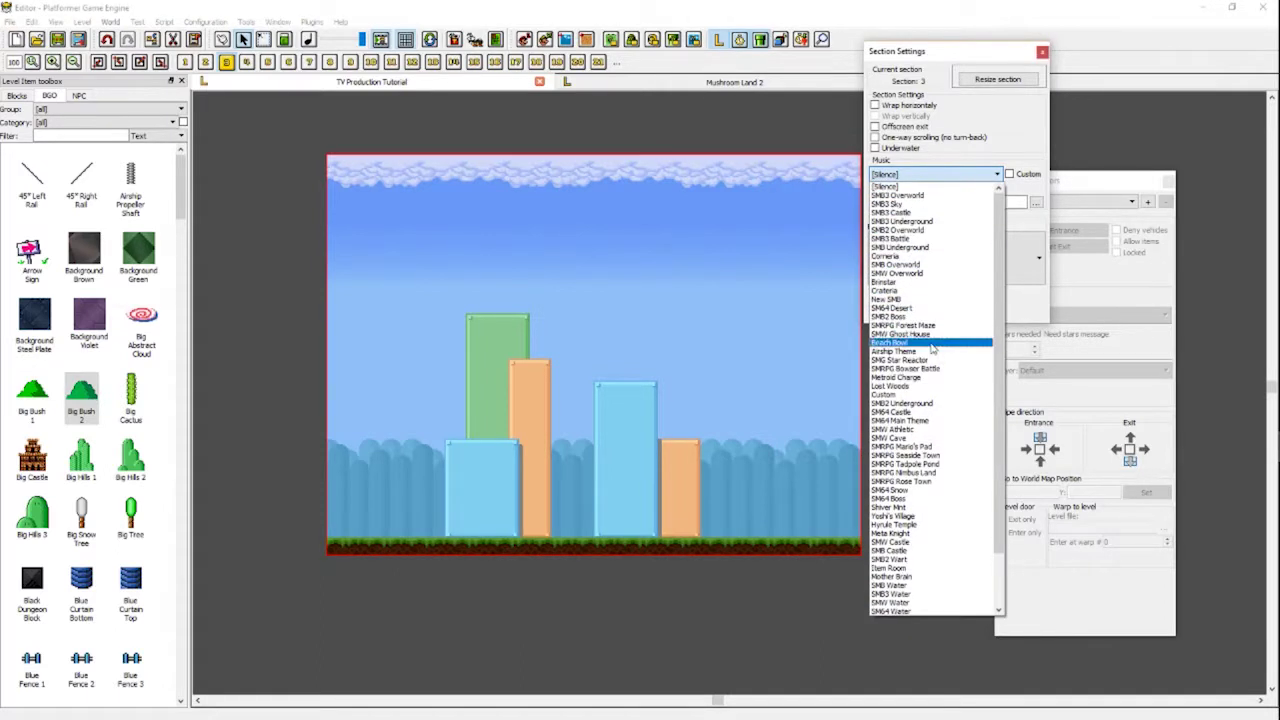
pyautogui.click(910, 273)
pyautogui.moveTo(941, 45); pyautogui.dragTo(1042, 52)
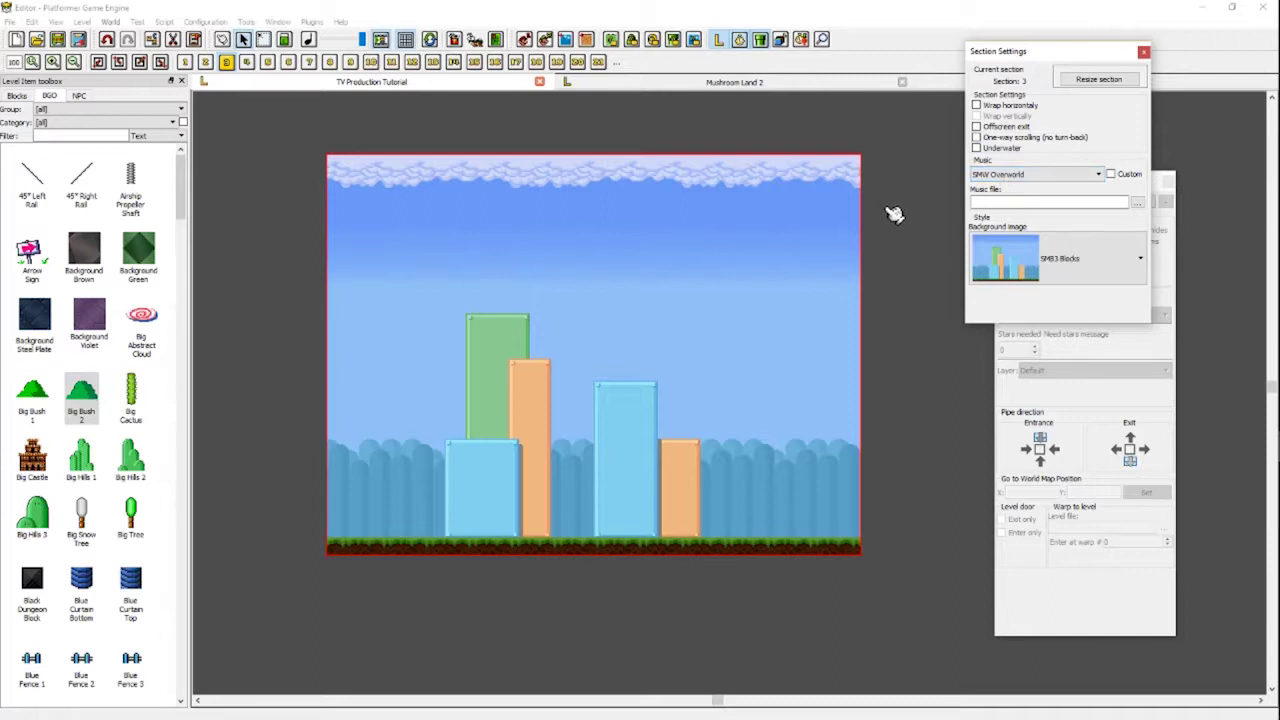
pyautogui.click(260, 170)
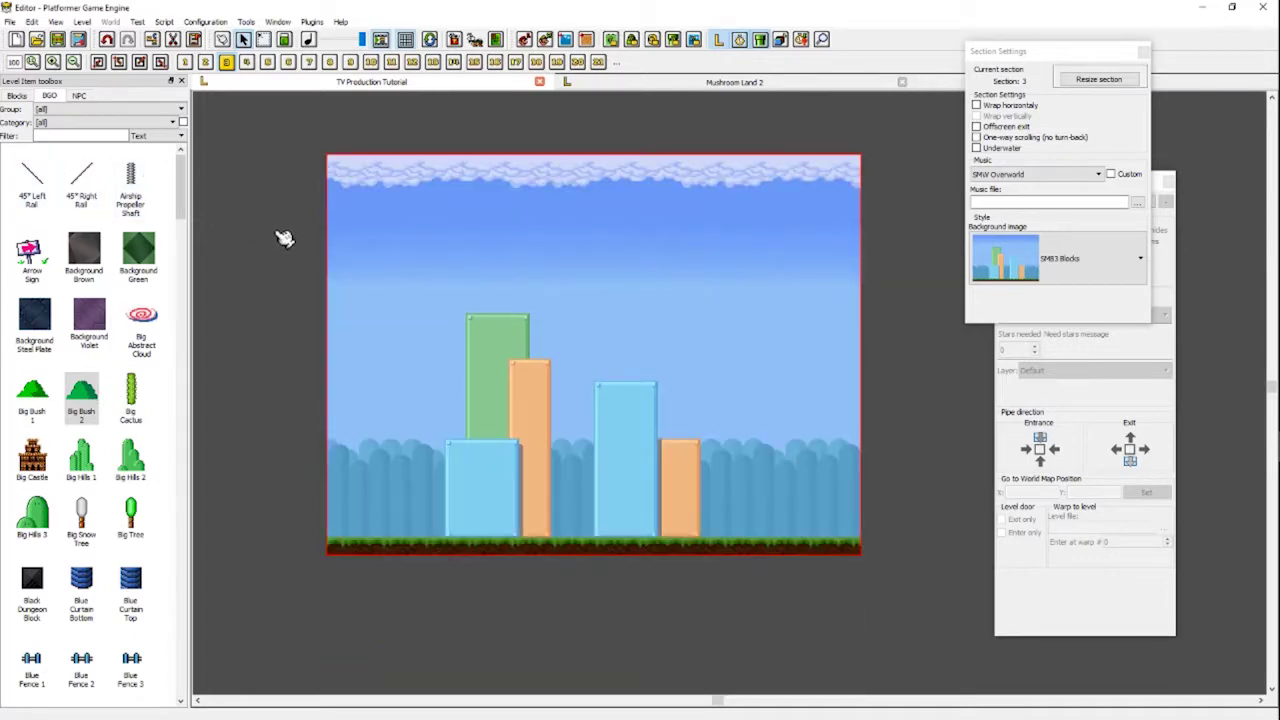
# - Show the blocks in the item toolbox and filter them by the Grass and ground category
pyautogui.click(17, 96)
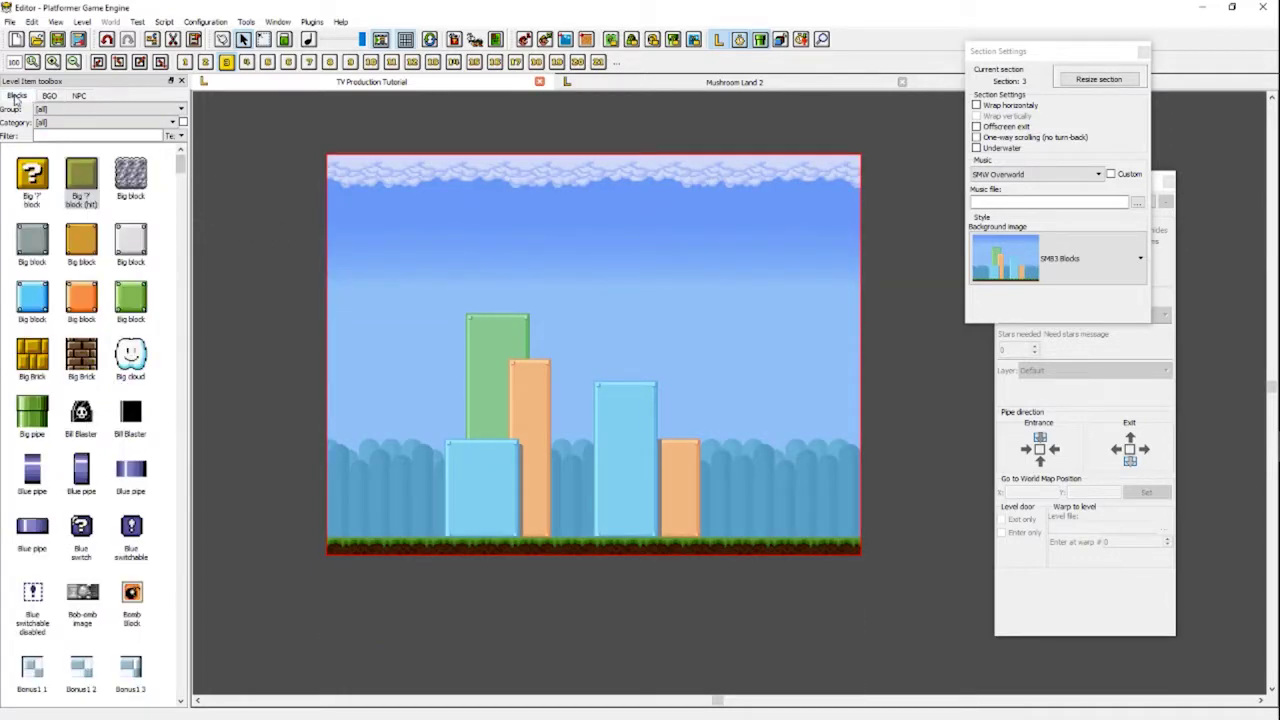
pyautogui.scroll(-20, 137, 222)
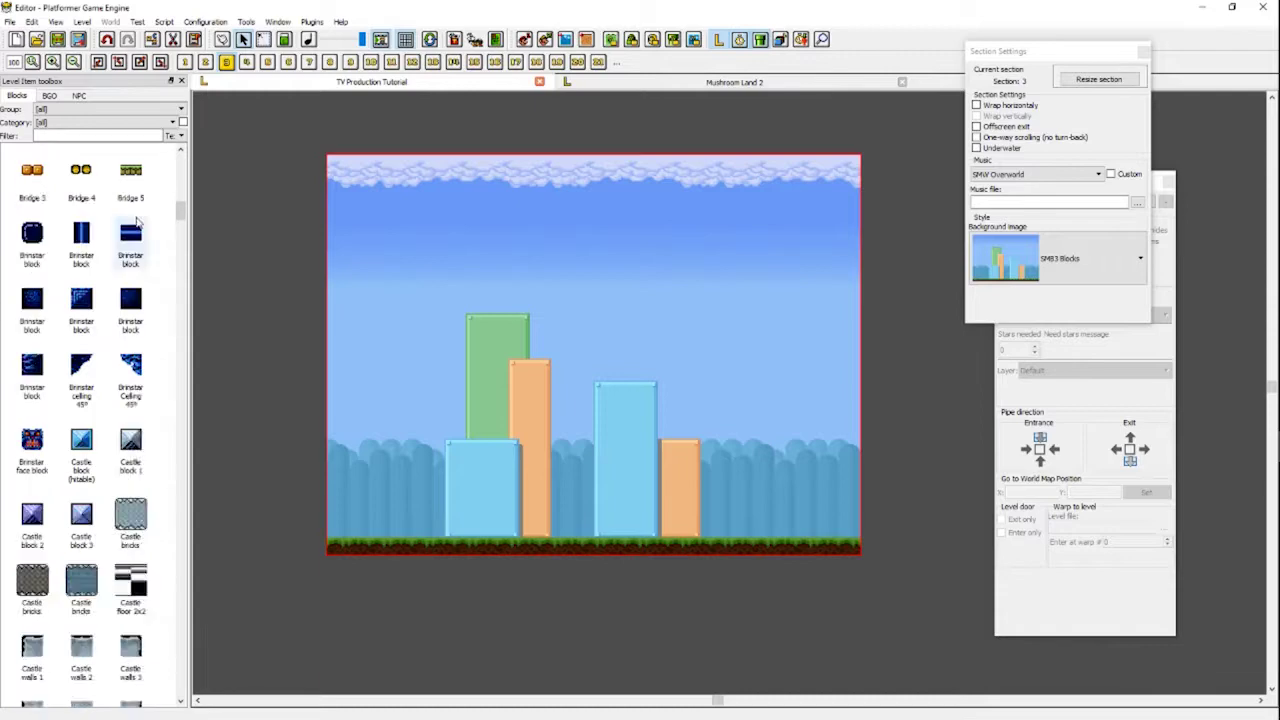
pyautogui.scroll(20, 137, 222)
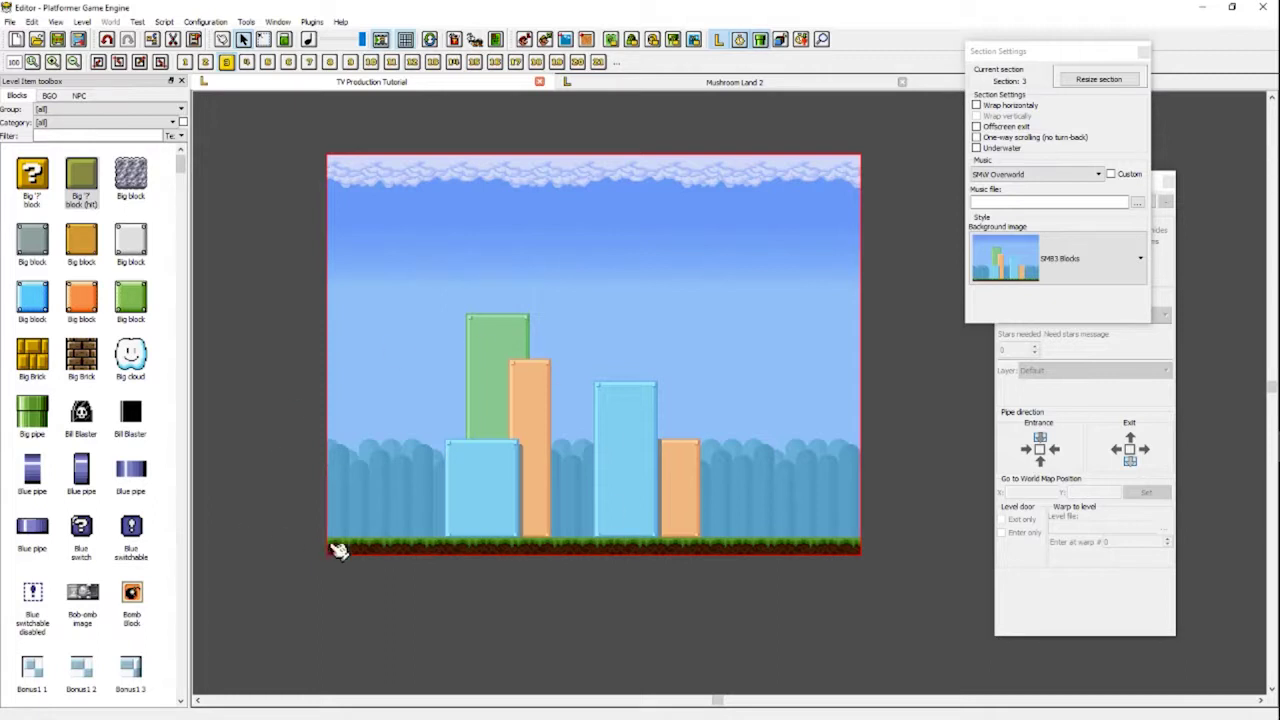
pyautogui.click(67, 122)
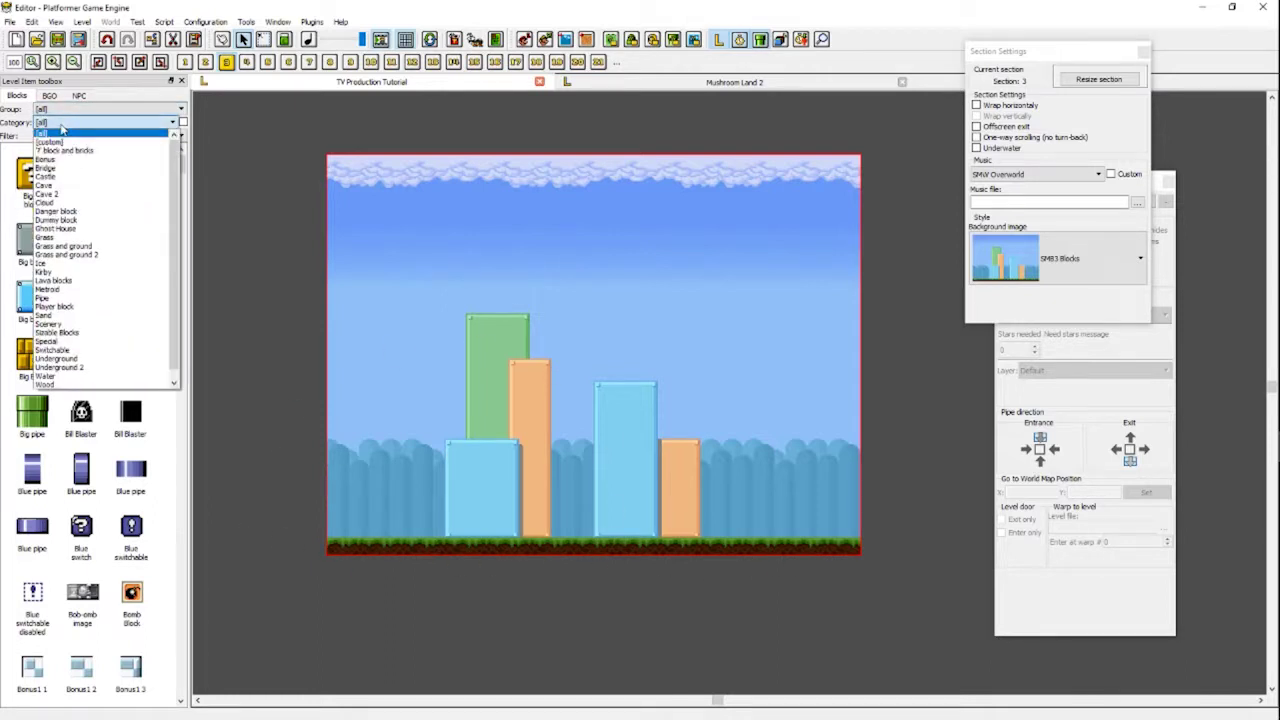
pyautogui.click(70, 246)
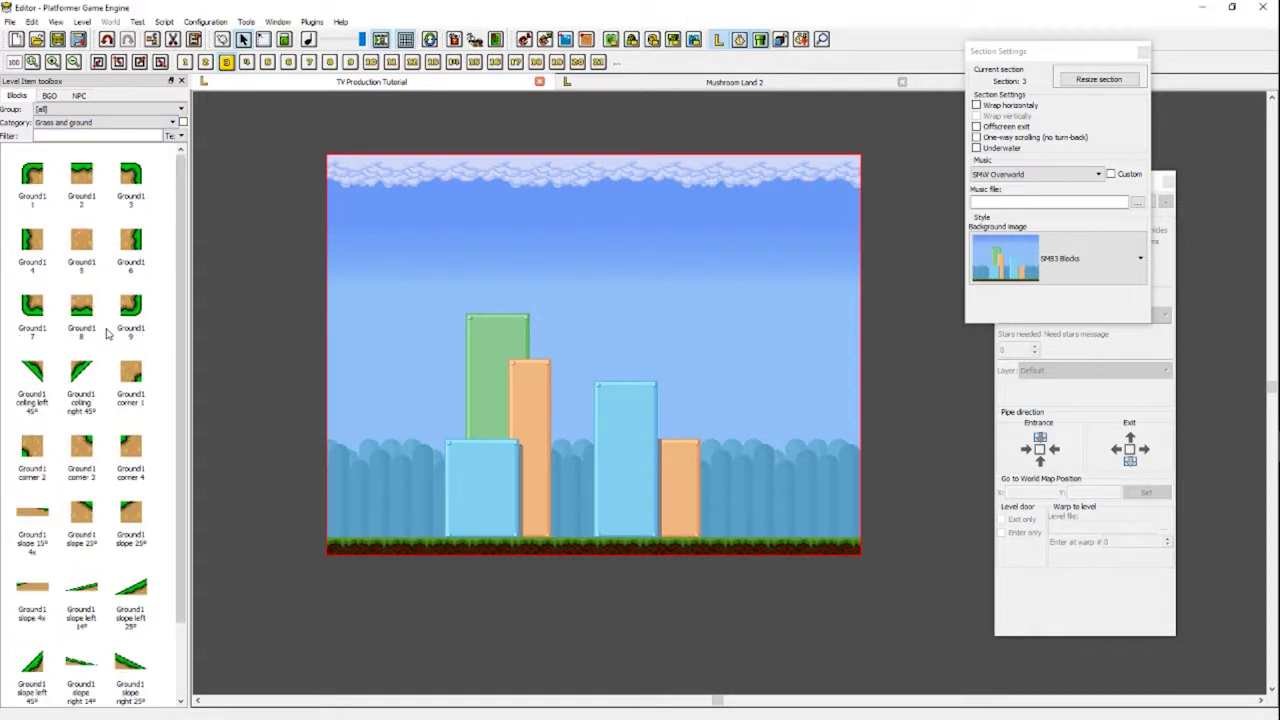
pyautogui.scroll(2, 103, 349)
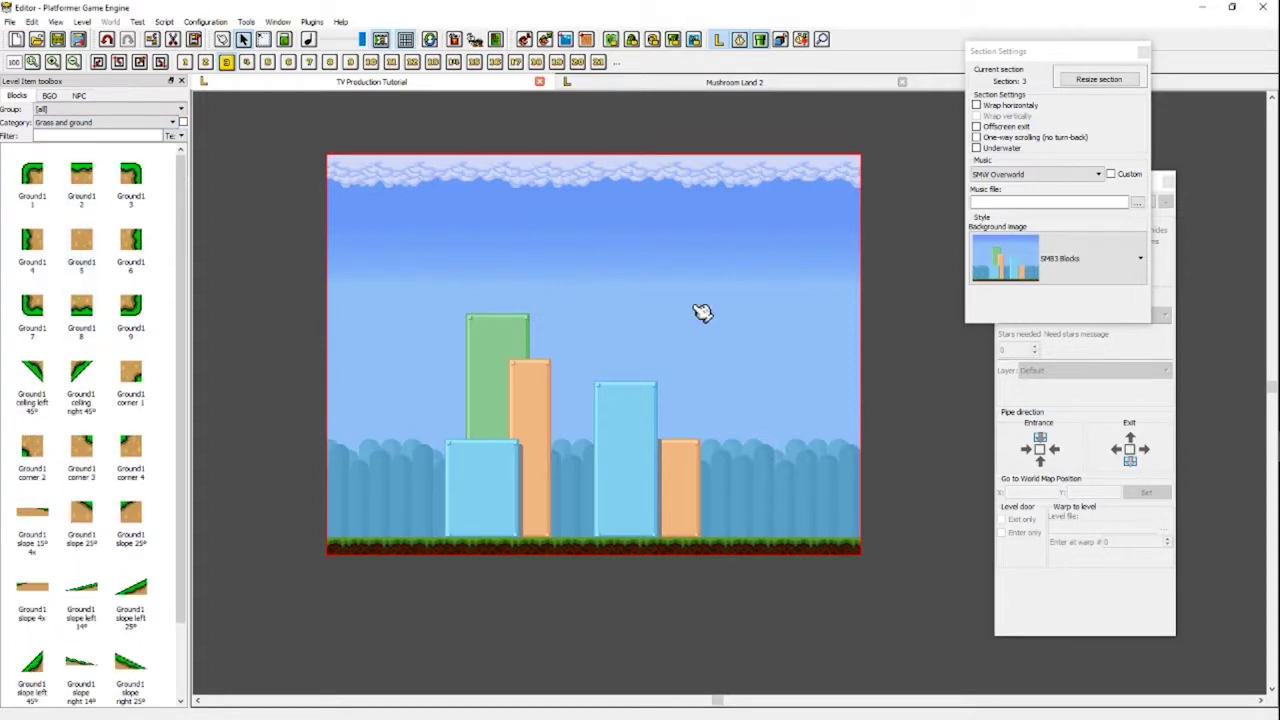
pyautogui.click(80, 178)
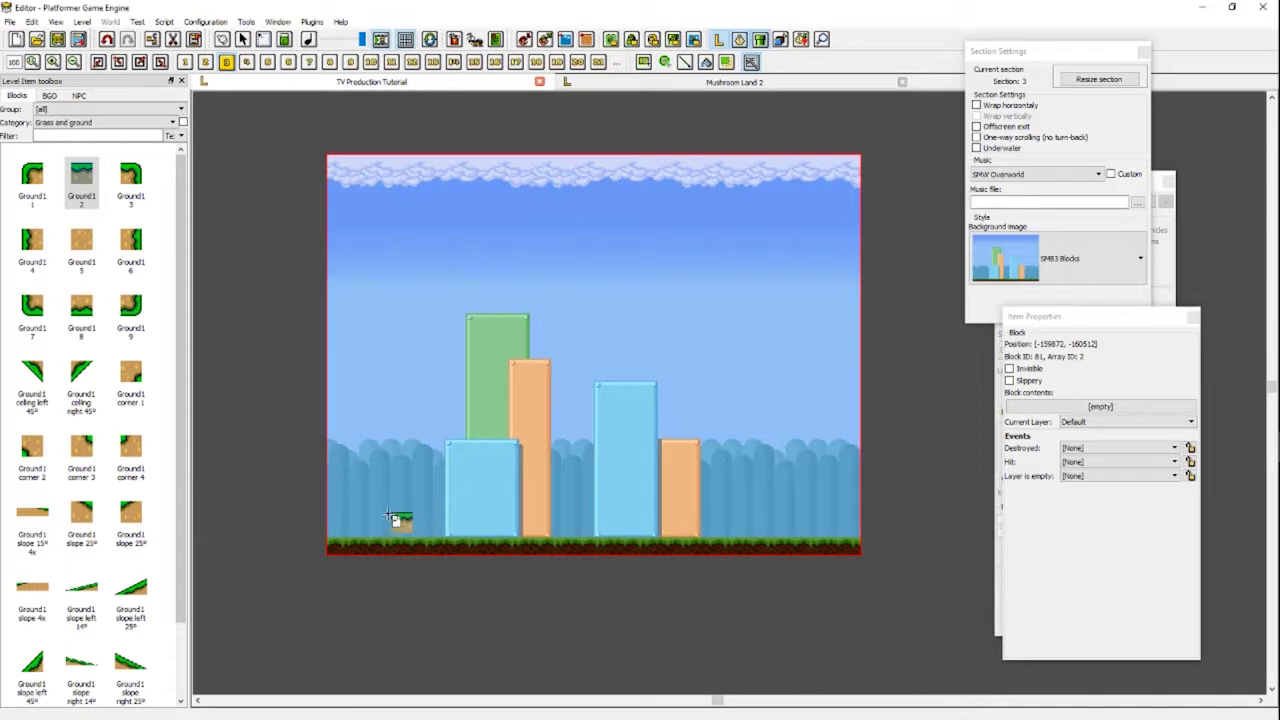
pyautogui.moveTo(338, 499)
pyautogui.mouseDown()
pyautogui.moveTo(355, 511)
pyautogui.moveTo(354, 540)
pyautogui.moveTo(402, 499)
pyautogui.mouseUp()
pyautogui.rightClick(486, 539)
pyautogui.moveTo(475, 453); pyautogui.dragTo(235, 615)
pyautogui.press('Delete')
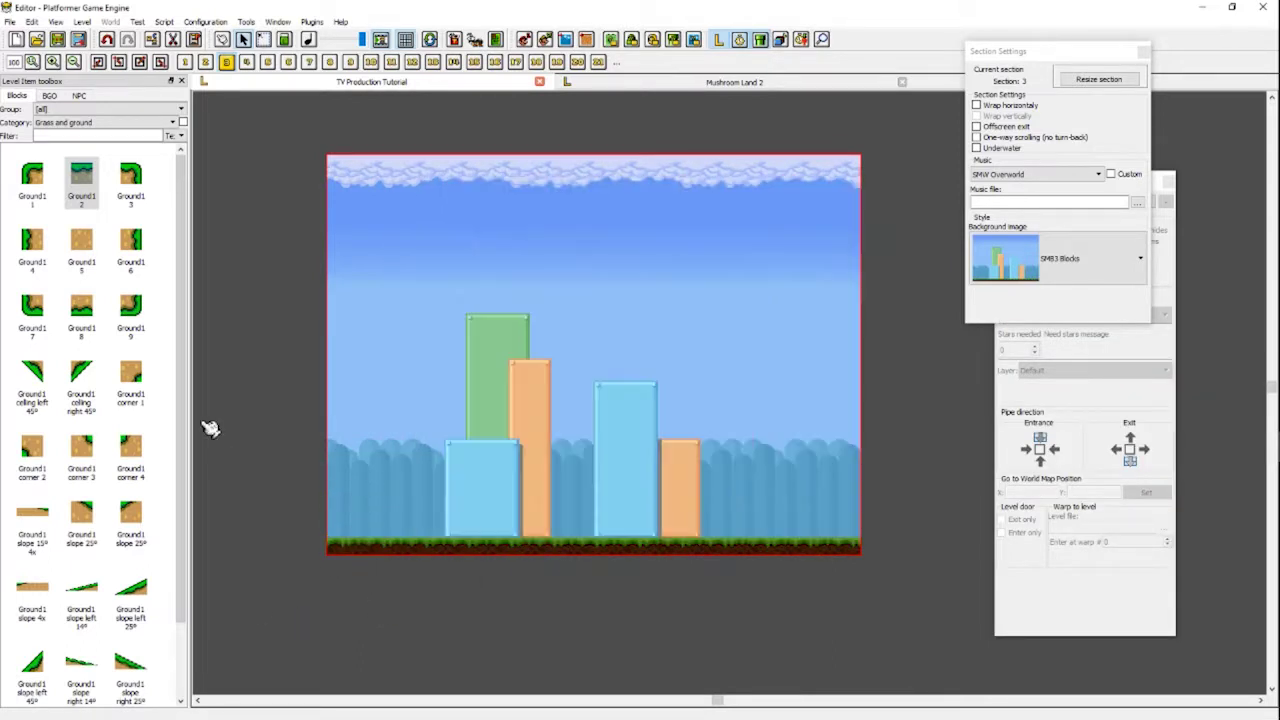
# - Lay a horizontal row of ten Ground1 2 blocks starting at section 3's left edge, slightly above the background's grass strip
pyautogui.click(82, 177)
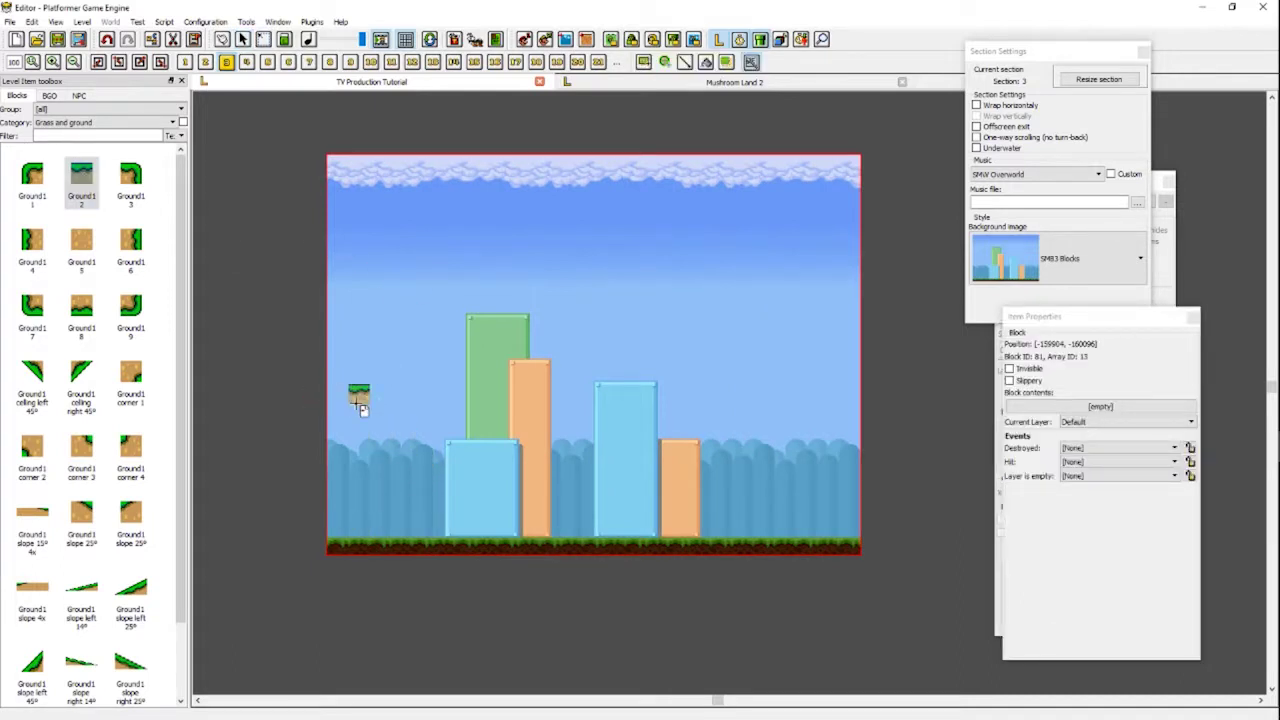
pyautogui.click(350, 515)
pyautogui.press('Right')
pyautogui.press('Down')
pyautogui.press('Left')
pyautogui.press('Up')
pyautogui.press('Right')
pyautogui.press('Down')
pyautogui.press('Left')
pyautogui.press('Up')
pyautogui.press('Right')
pyautogui.scroll(-2, 437, 457)
pyautogui.press('Right')
pyautogui.moveTo(422, 482); pyautogui.dragTo(422, 484)
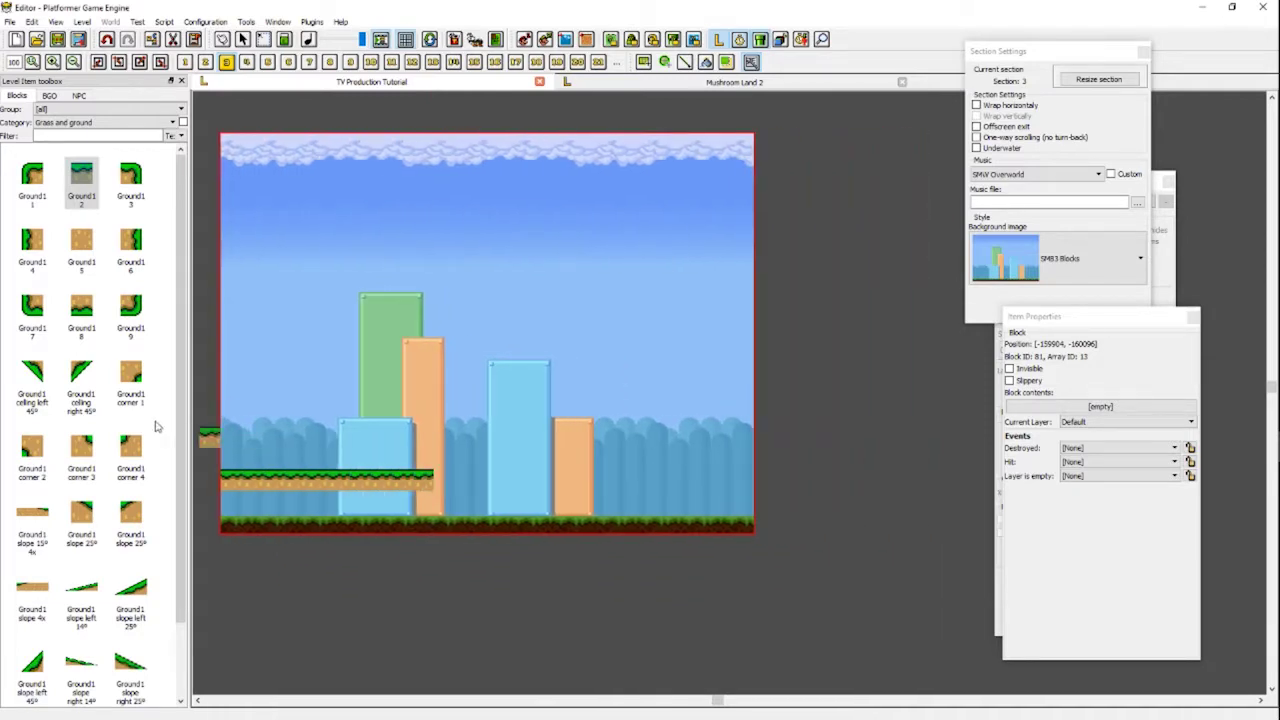
pyautogui.press('Left')
pyautogui.press('Down')
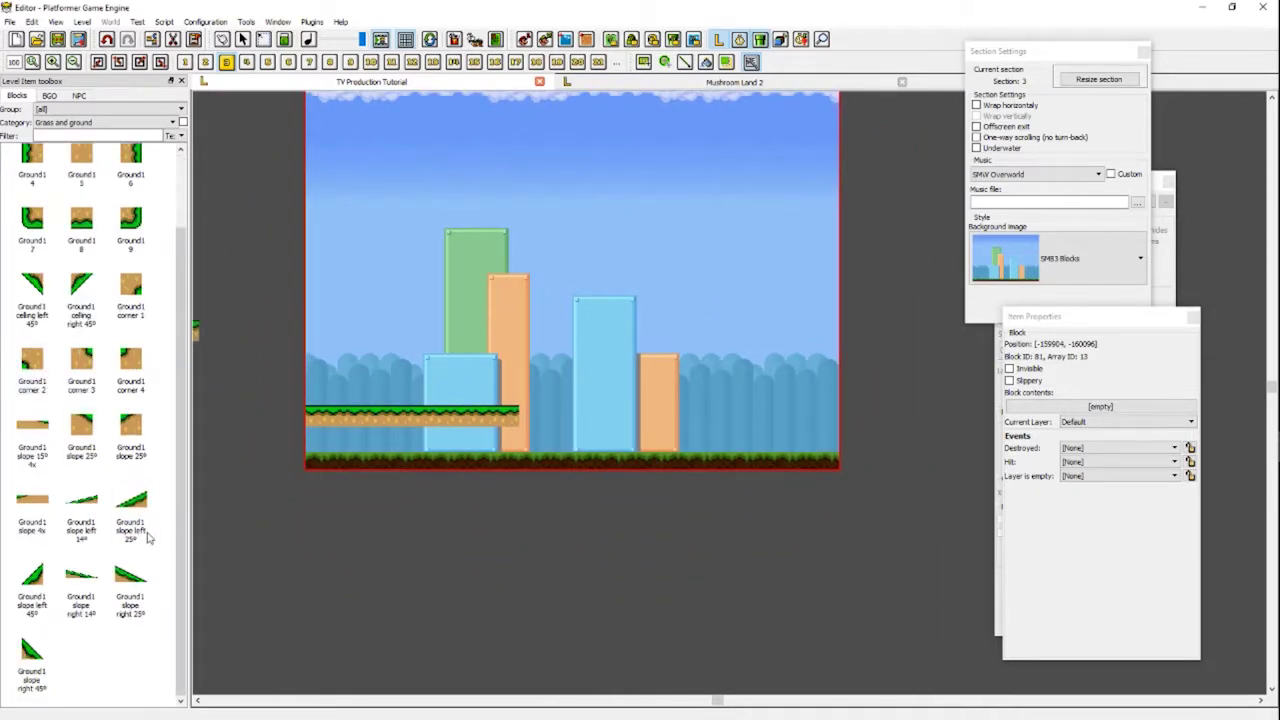
# - Place a Ground1 slope left 25º block rising from the right end of the ground row
pyautogui.scroll(-1, 126, 510)
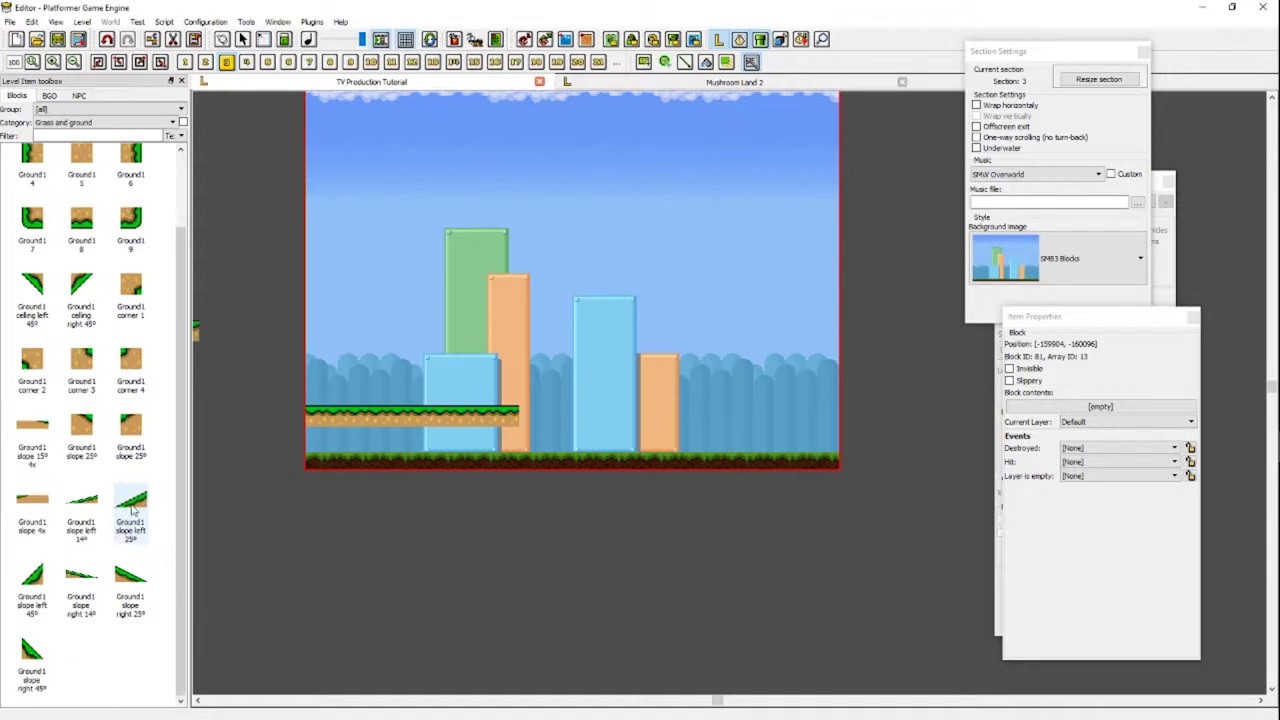
pyautogui.click(131, 512)
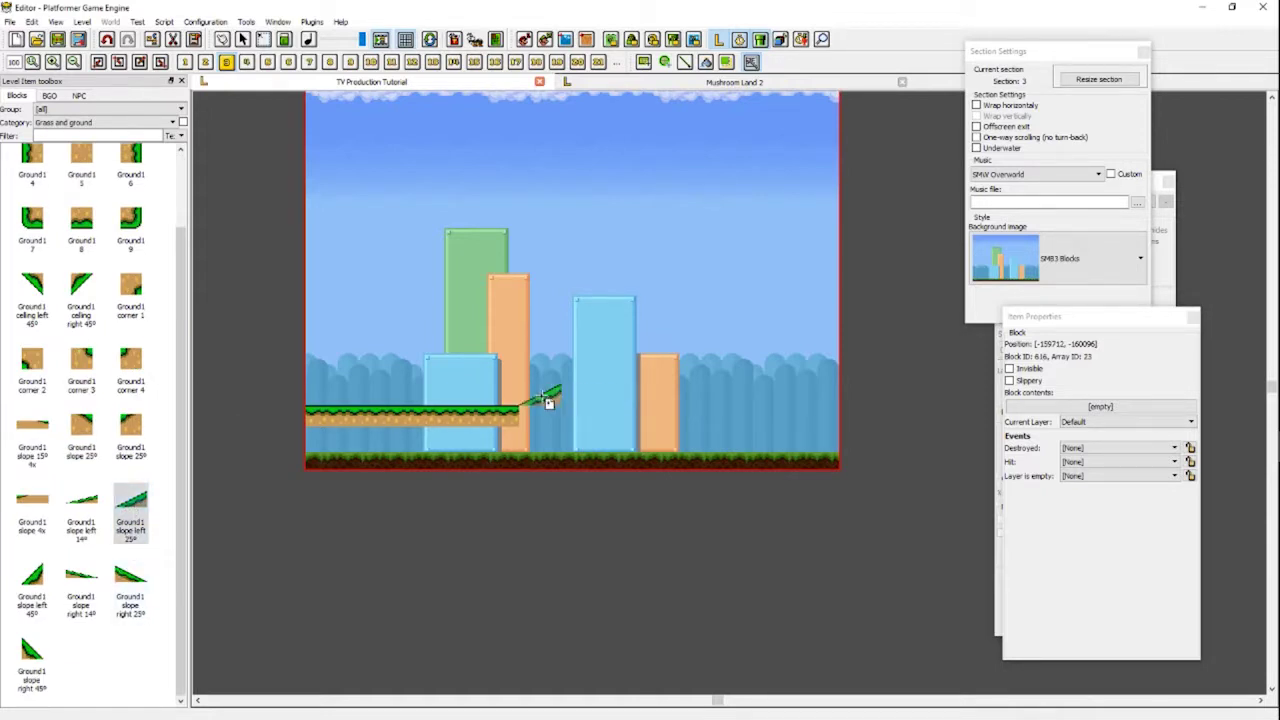
pyautogui.click(549, 402)
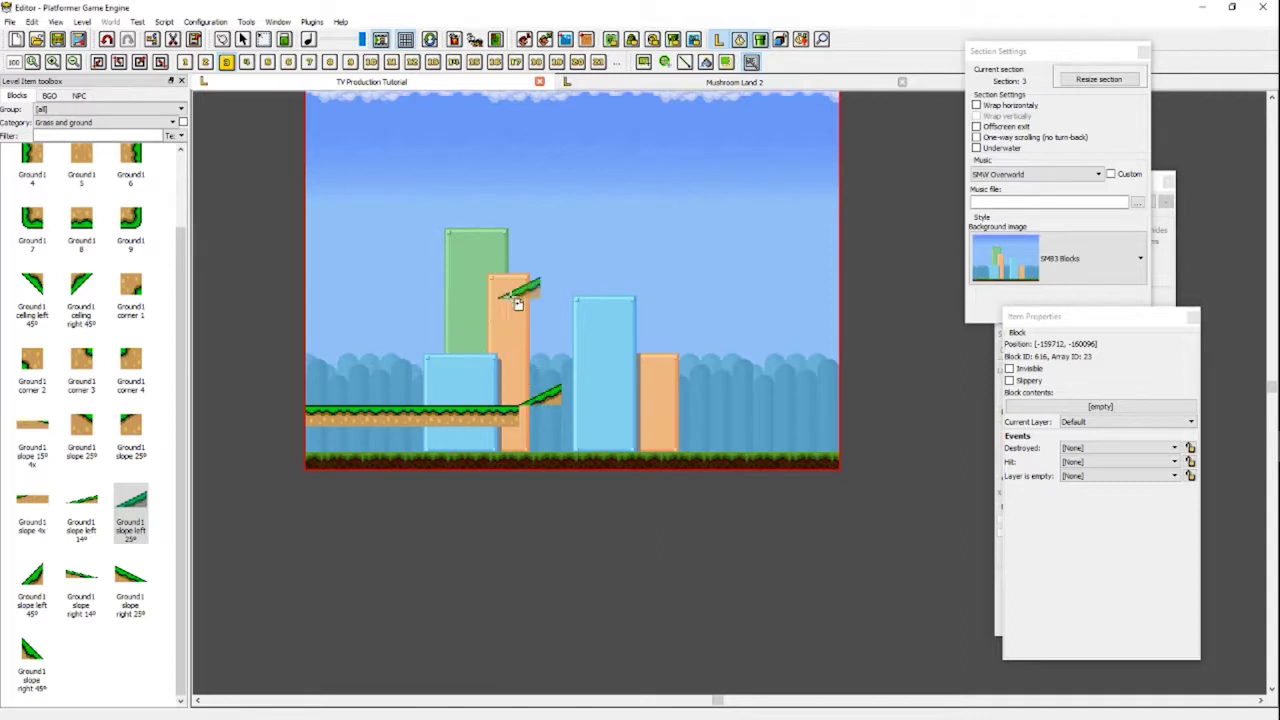
pyautogui.rightClick(518, 298)
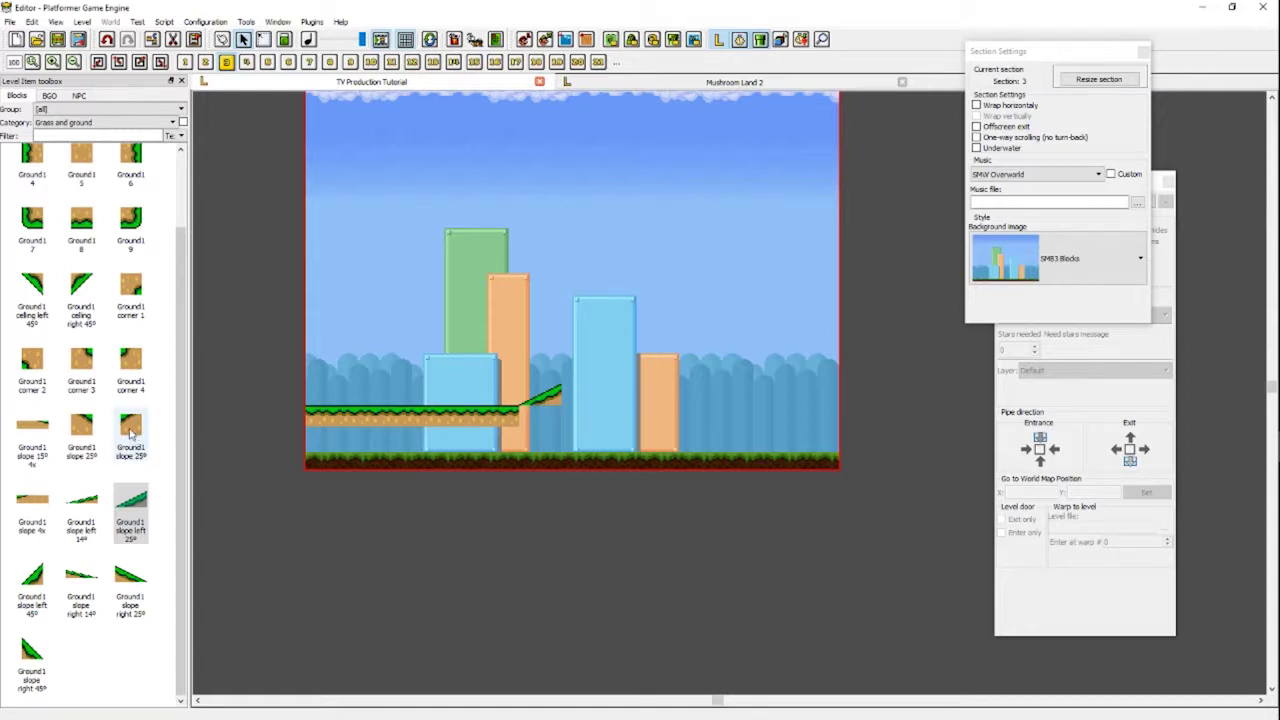
pyautogui.scroll(2, 125, 432)
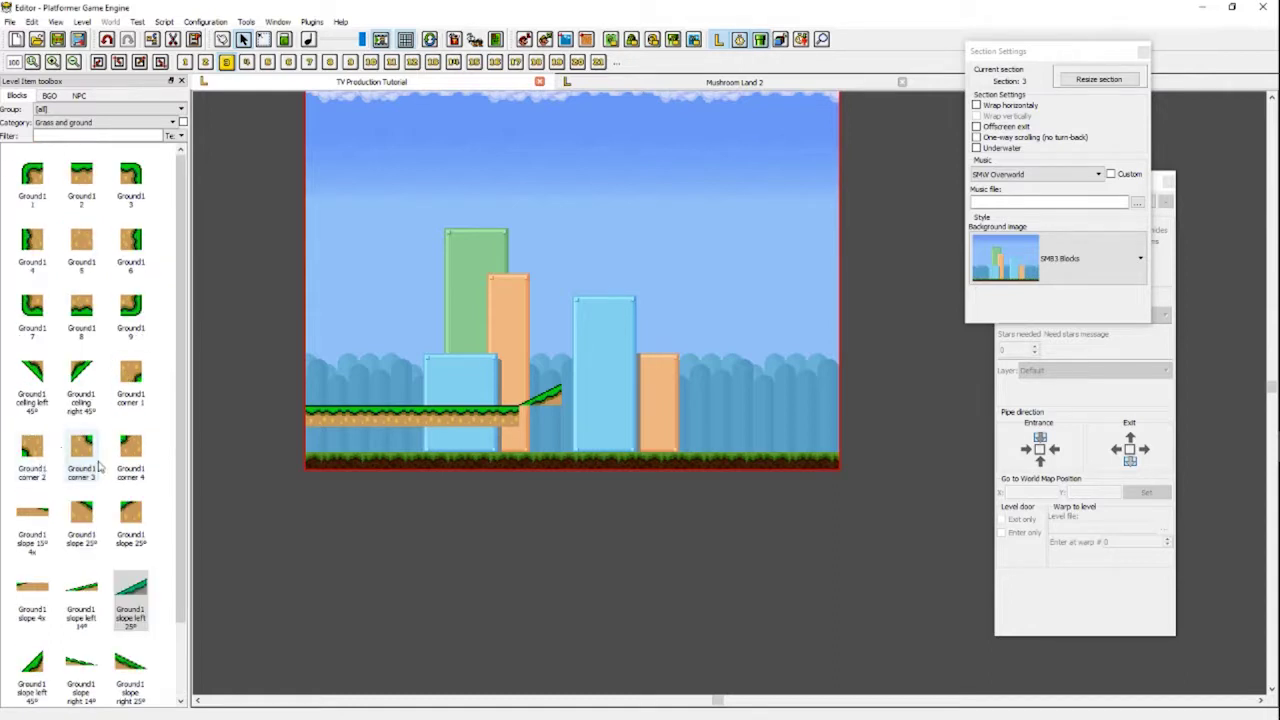
pyautogui.click(130, 452)
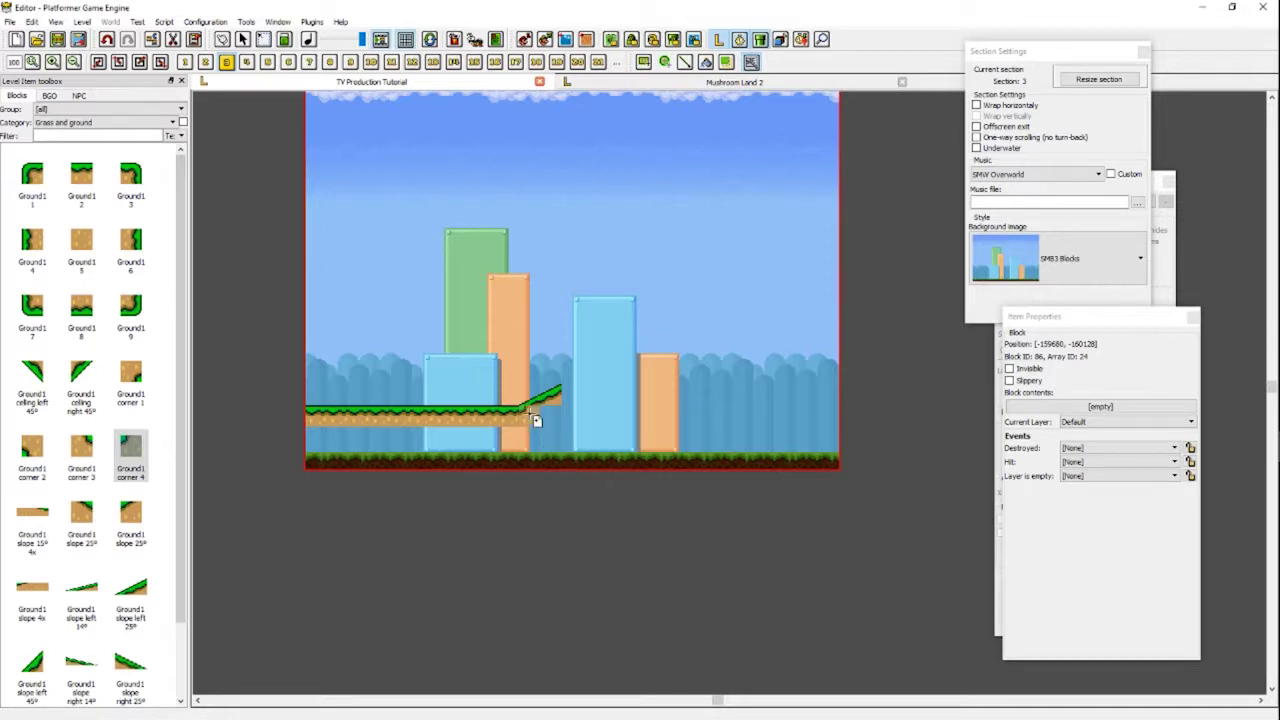
pyautogui.rightClick(624, 452)
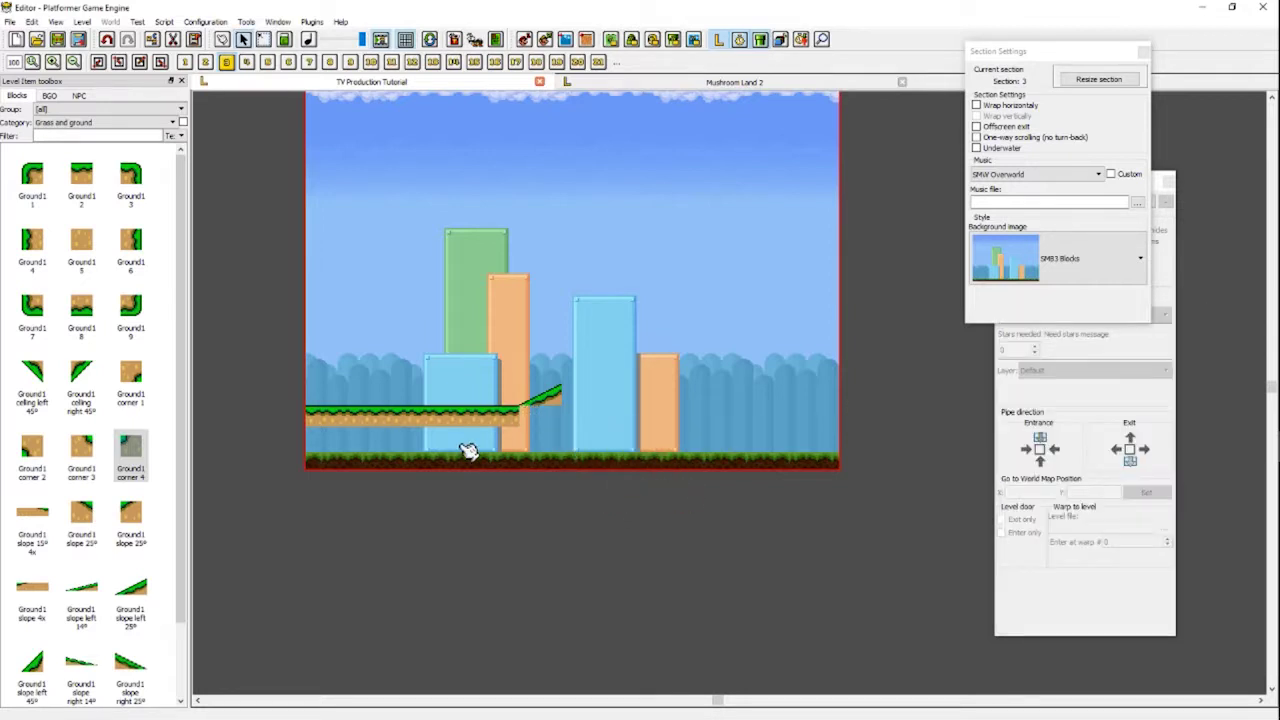
pyautogui.scroll(-1, 75, 447)
pyautogui.click(32, 505)
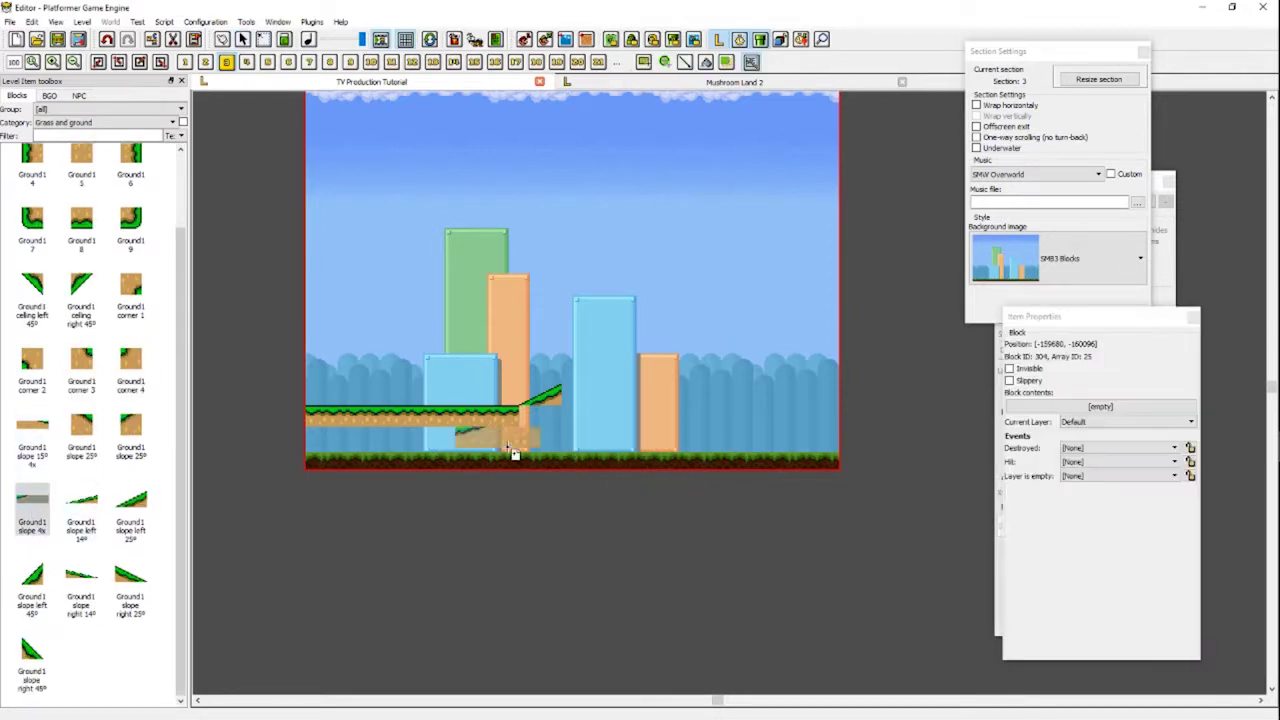
pyautogui.click(565, 418)
pyautogui.rightClick(651, 434)
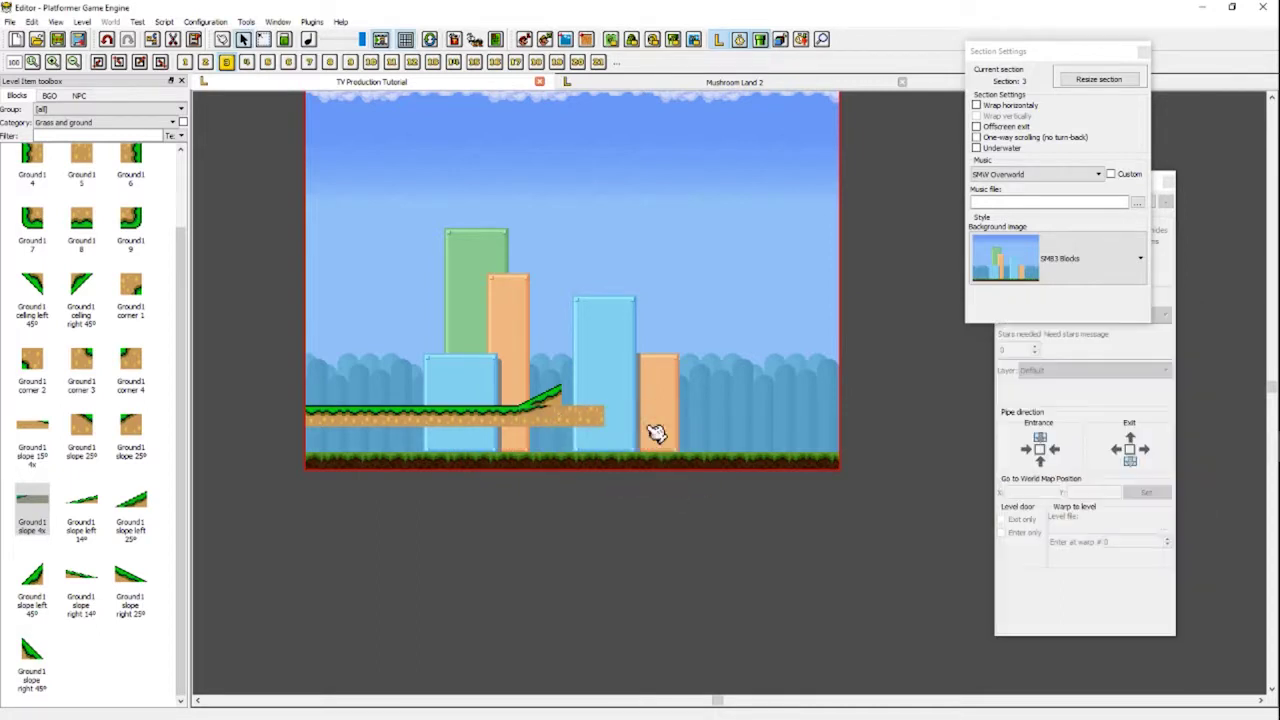
pyautogui.click(595, 415)
pyautogui.press('Delete')
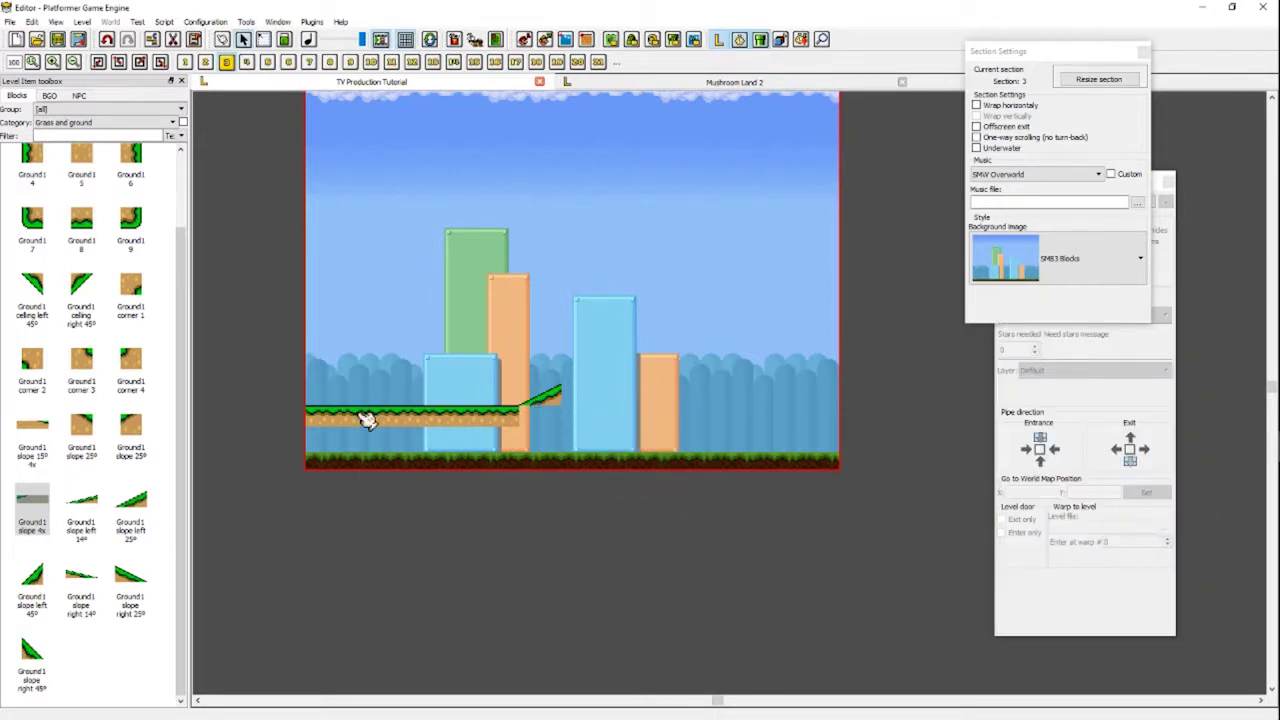
# - Fill beneath the slope with a Ground1 slope 25º block and continue the ground from its top with three Ground1 2 blocks
pyautogui.click(128, 430)
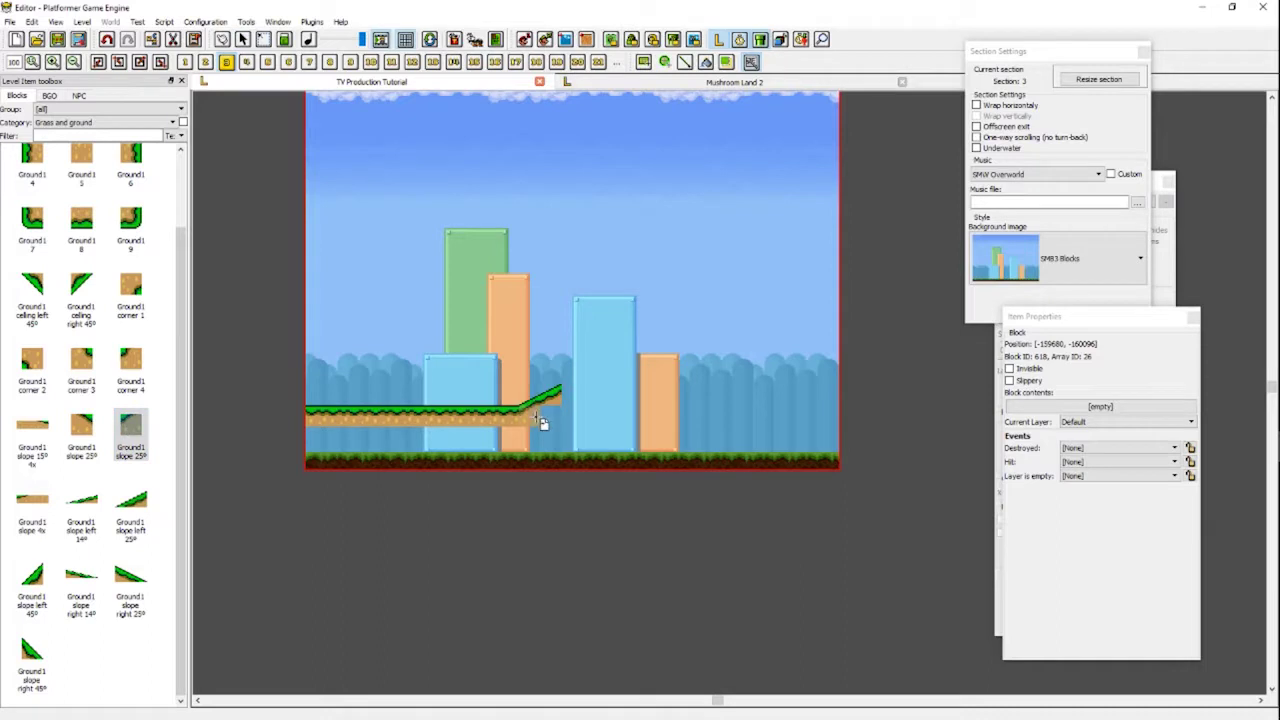
pyautogui.rightClick(613, 384)
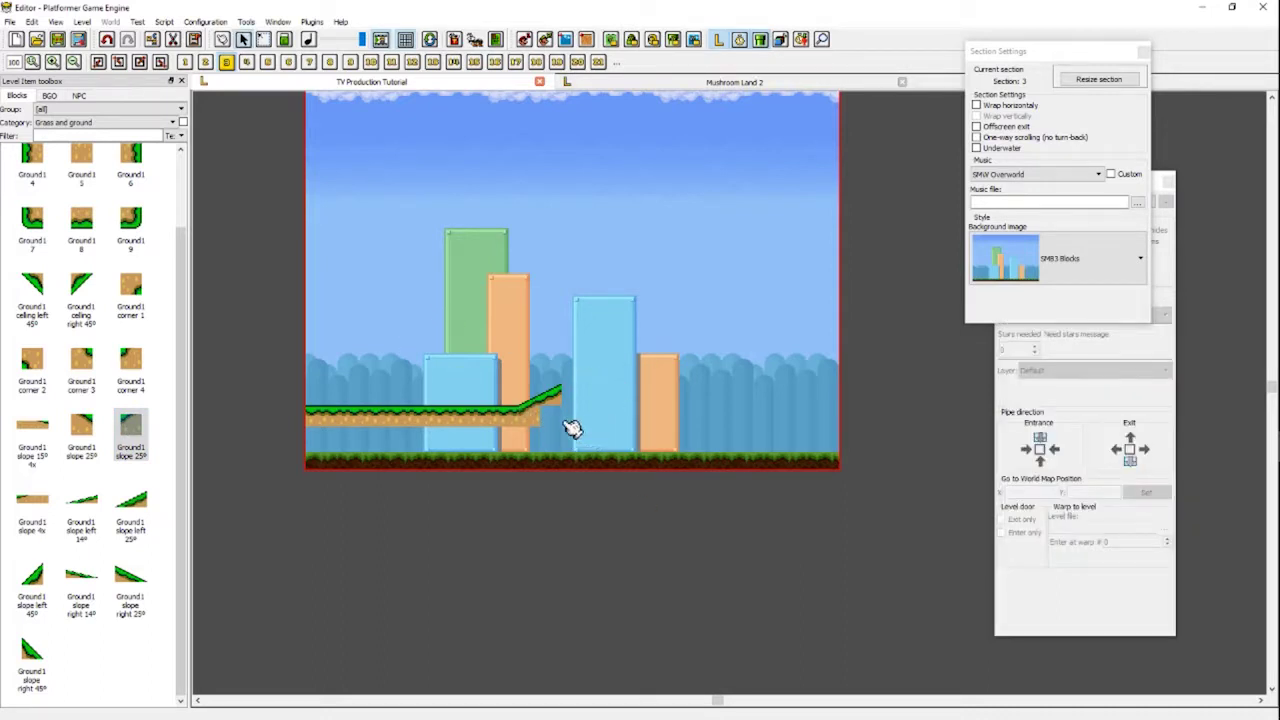
pyautogui.scroll(2, 85, 300)
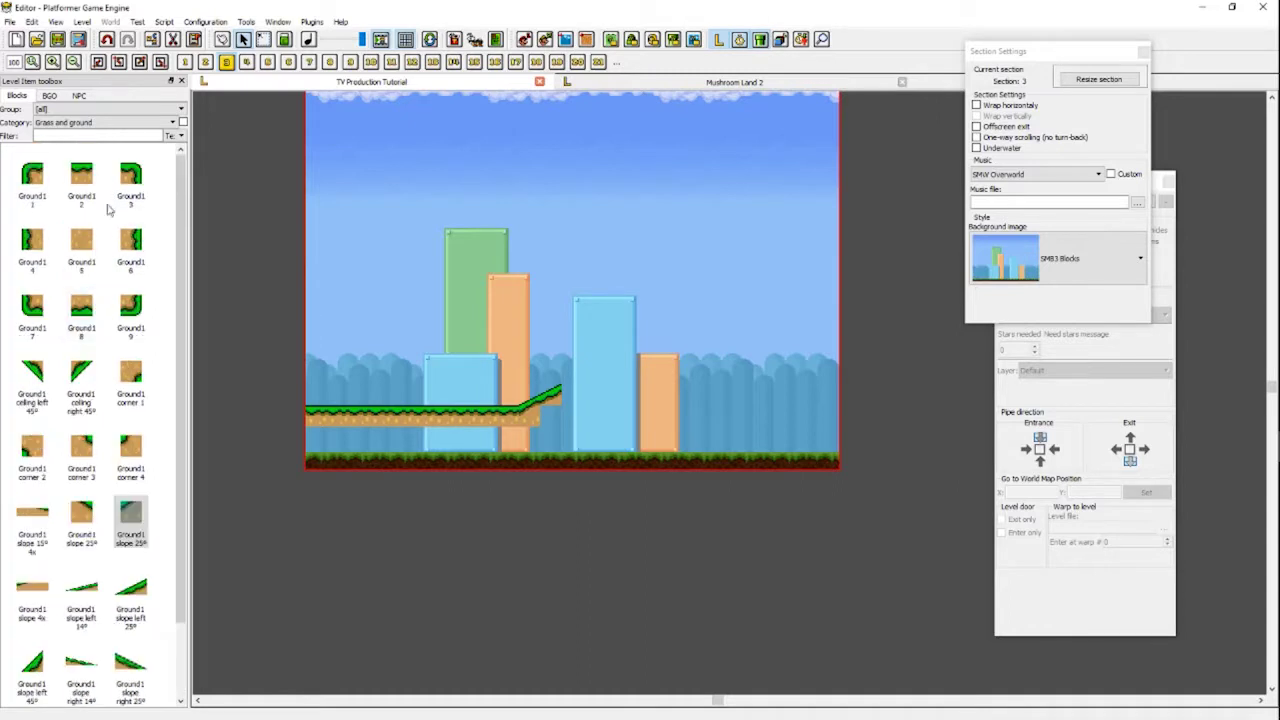
pyautogui.click(82, 178)
pyautogui.click(567, 388)
pyautogui.press('Right')
pyautogui.press('Right')
pyautogui.press('Right')
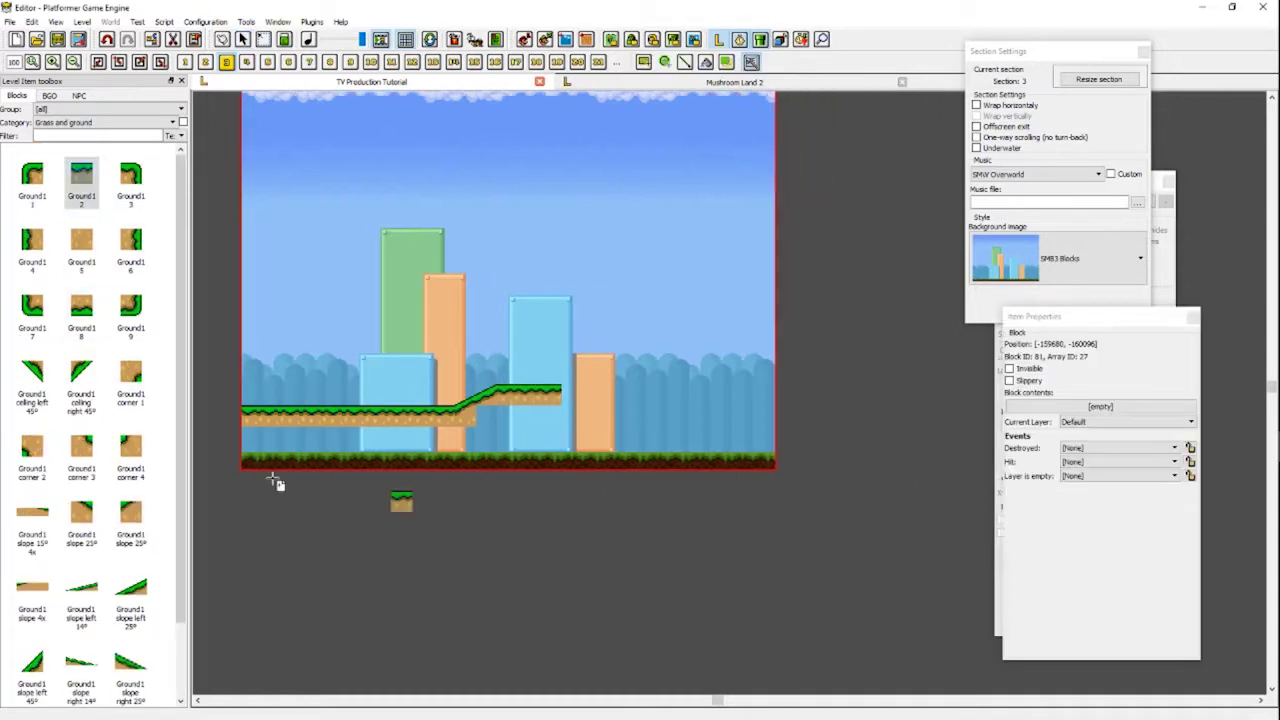
# - Build a wall of three Ground1 4 blocks at the end of the raised ground, with a Ground1 corner 4 block at its base
pyautogui.click(36, 248)
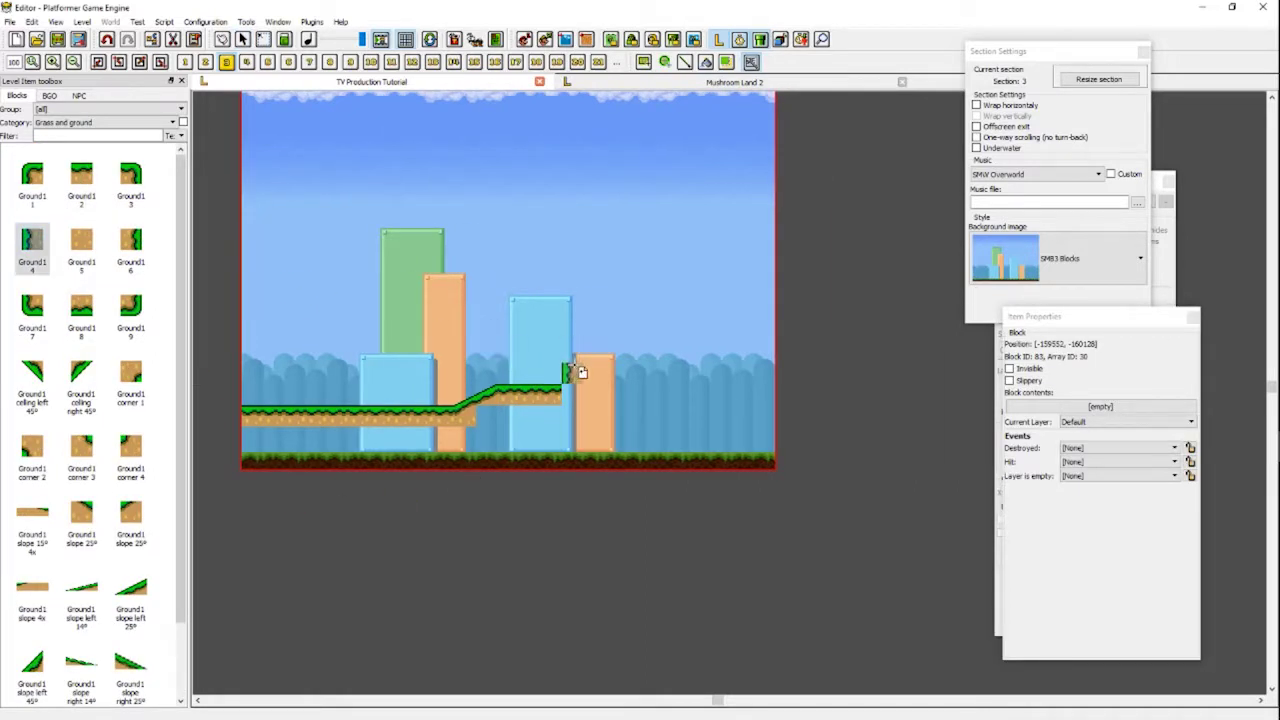
pyautogui.moveTo(579, 372); pyautogui.dragTo(576, 331)
pyautogui.click(131, 464)
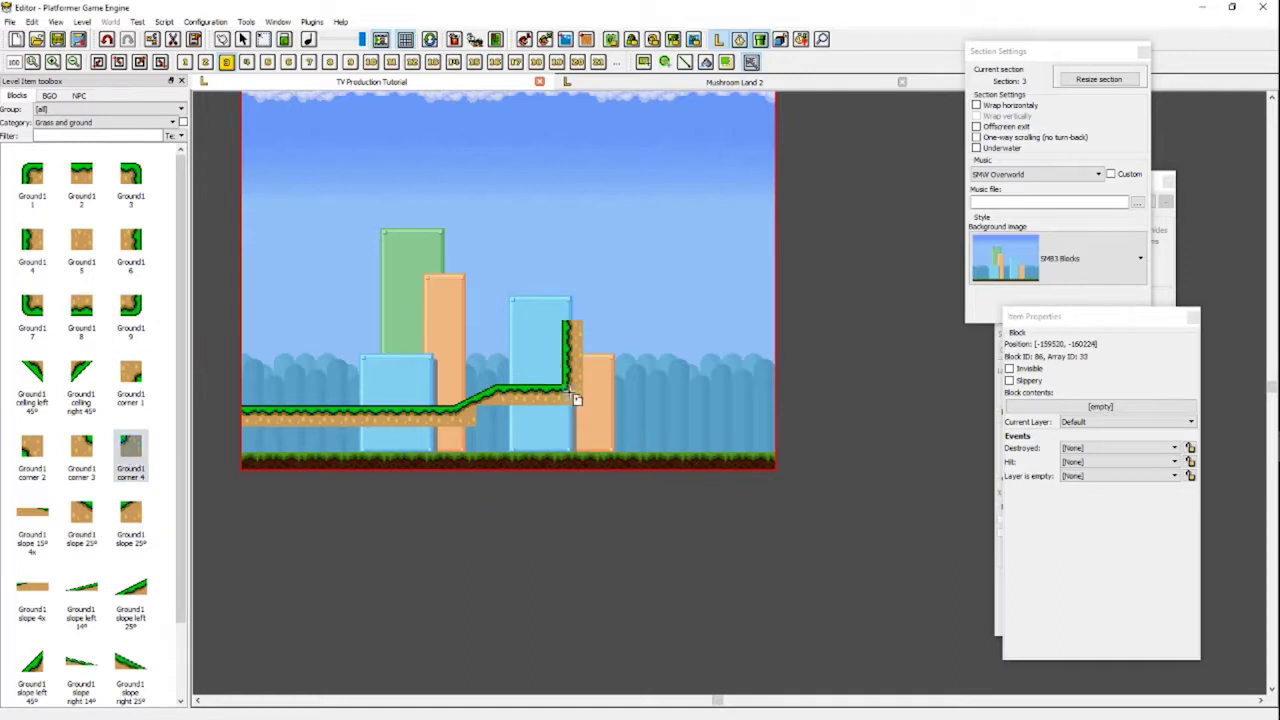
pyautogui.click(576, 396)
pyautogui.rightClick(677, 425)
# - Cap the wall with a Ground1 1 block, run Ground1 2 blocks to the section's right edge and remove the two stray blocks below
pyautogui.click(32, 176)
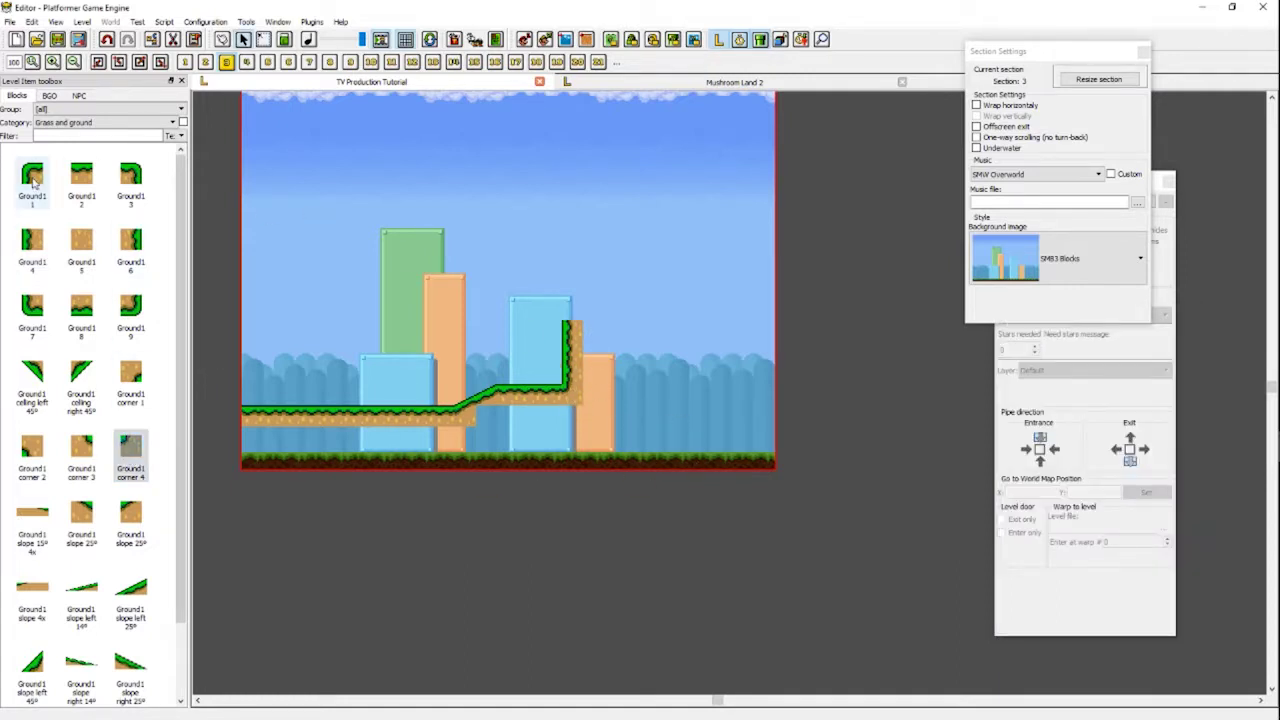
pyautogui.click(574, 311)
pyautogui.click(81, 176)
pyautogui.moveTo(588, 310)
pyautogui.mouseDown()
pyautogui.moveTo(736, 327)
pyautogui.moveTo(771, 317)
pyautogui.mouseUp()
pyautogui.press('Escape')
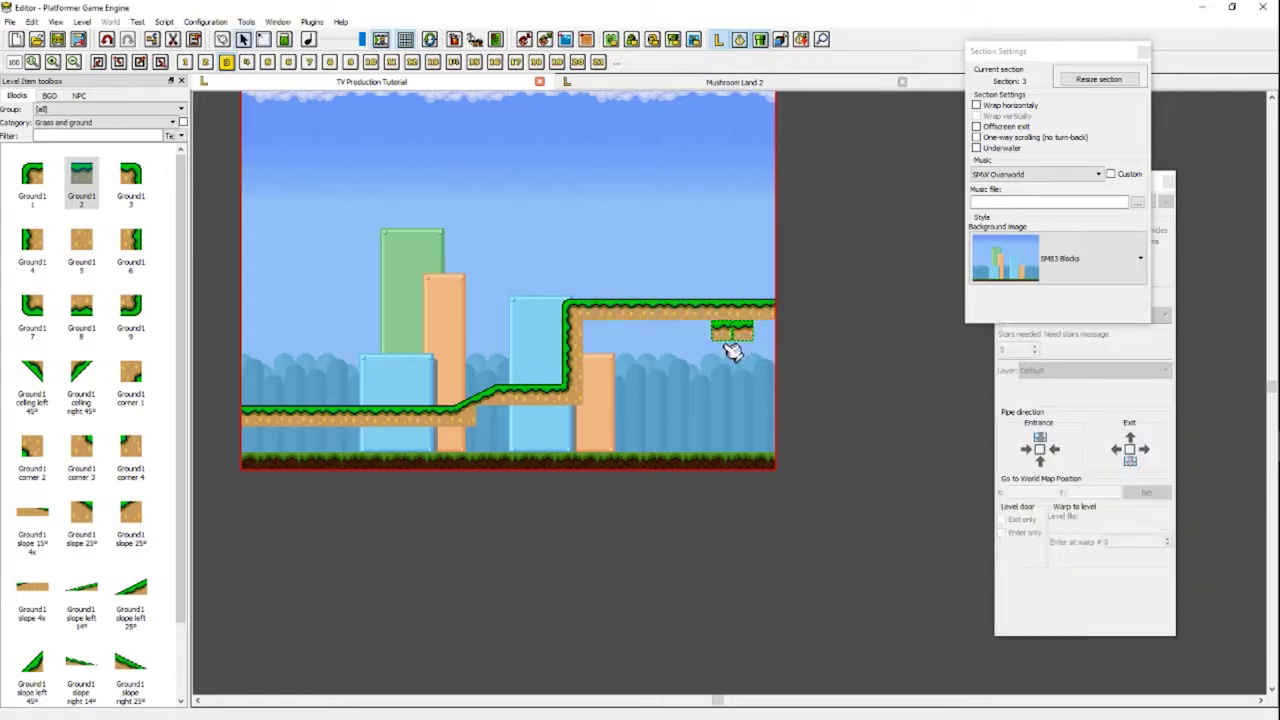
pyautogui.press('Left')
pyautogui.press('Up')
pyautogui.press('Right')
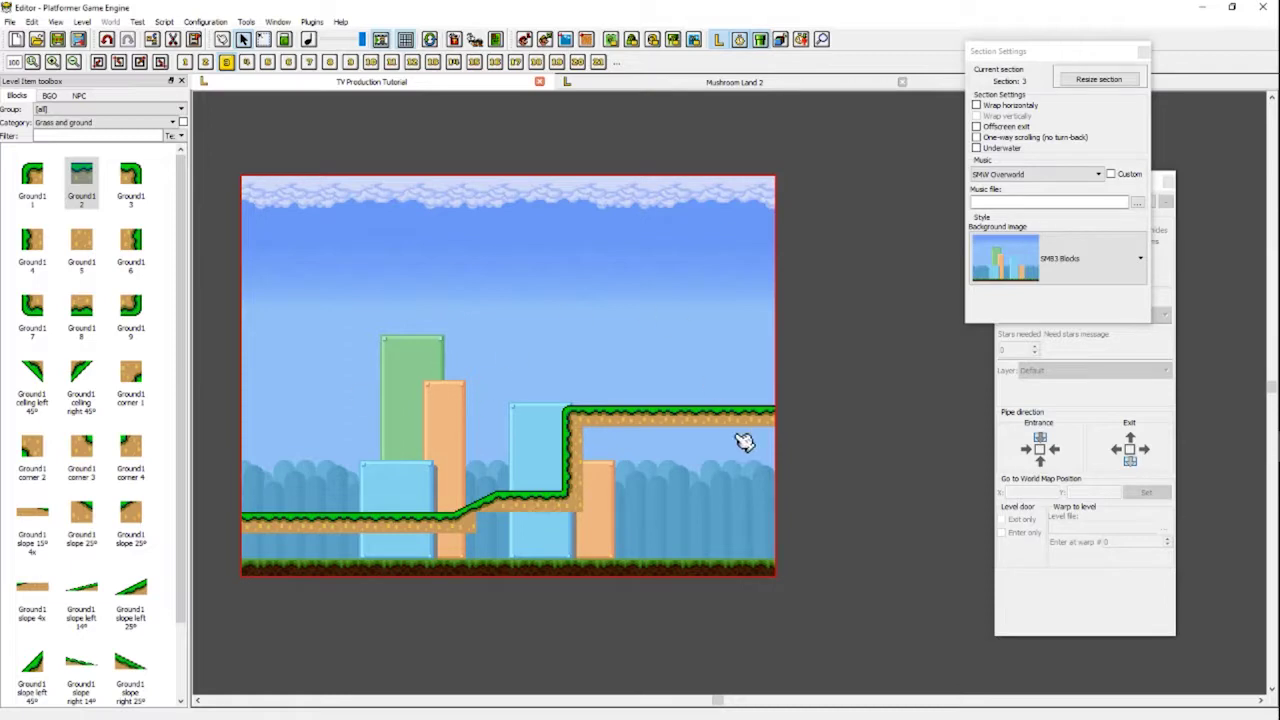
# - Look over the finished ground in section 1 of Mushroom Land 2 and return to the TV Production Tutorial level
pyautogui.click(716, 84)
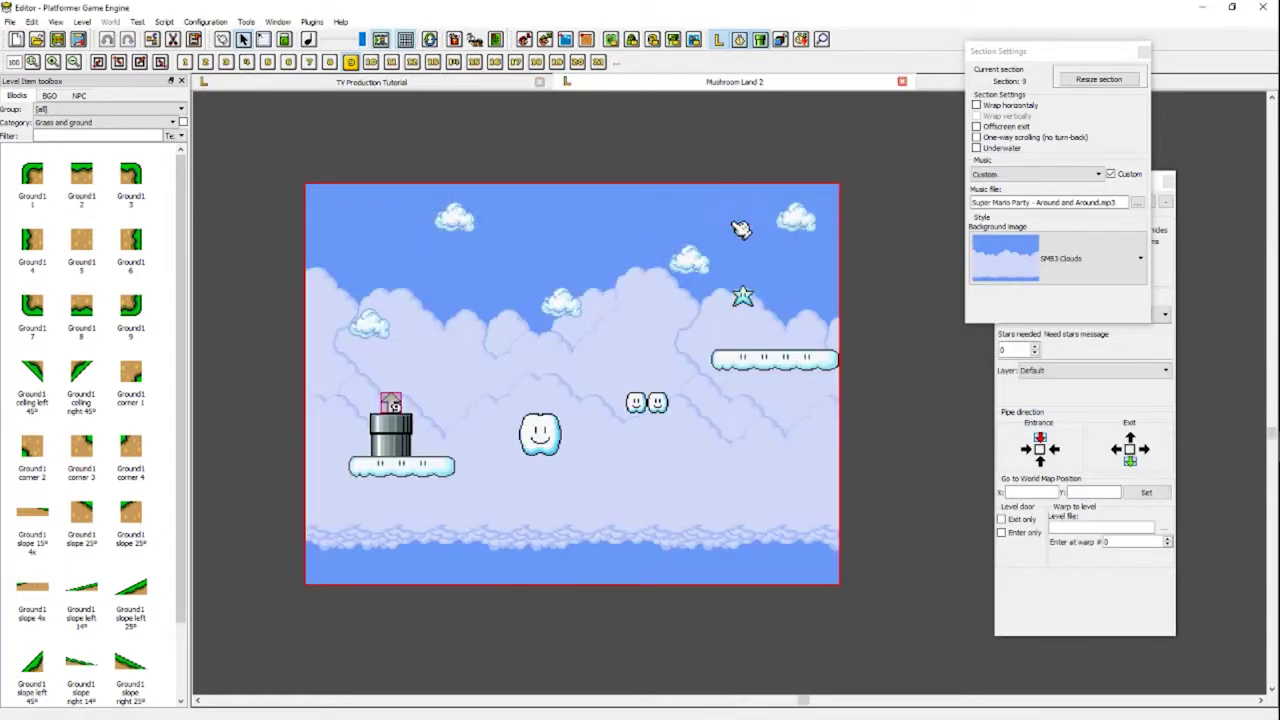
pyautogui.click(185, 62)
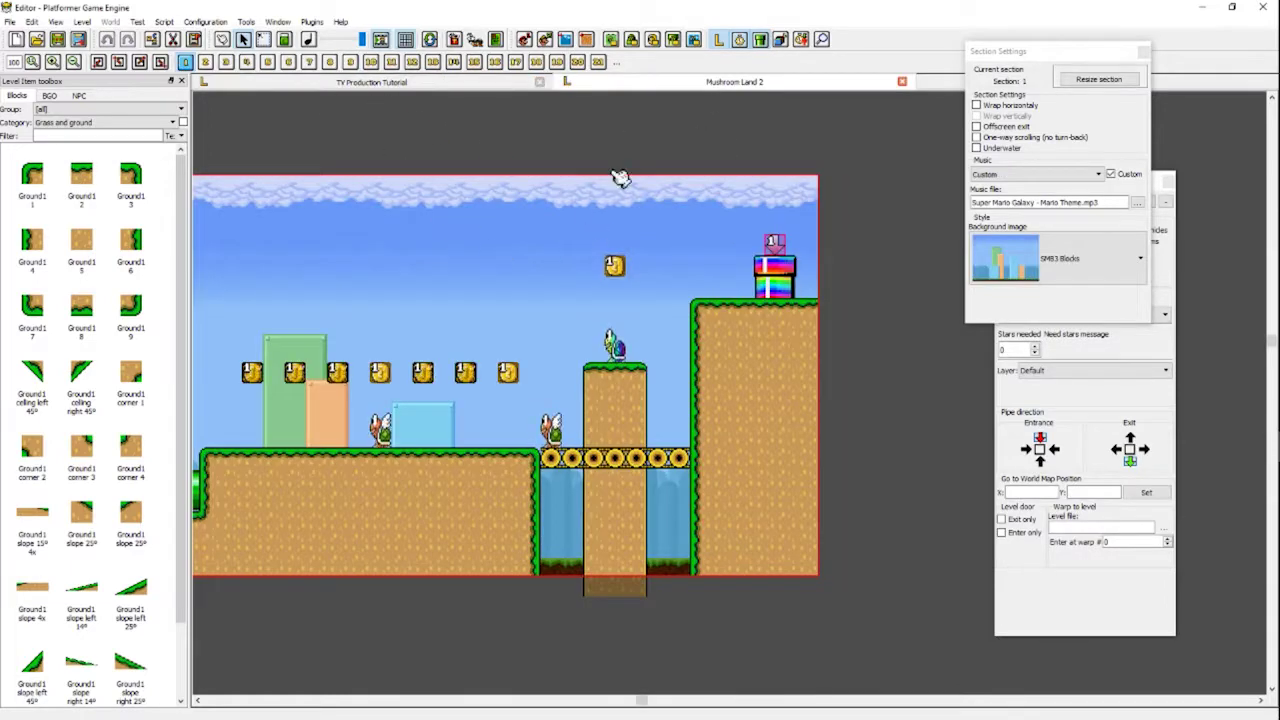
pyautogui.press('Left')
pyautogui.press('Left')
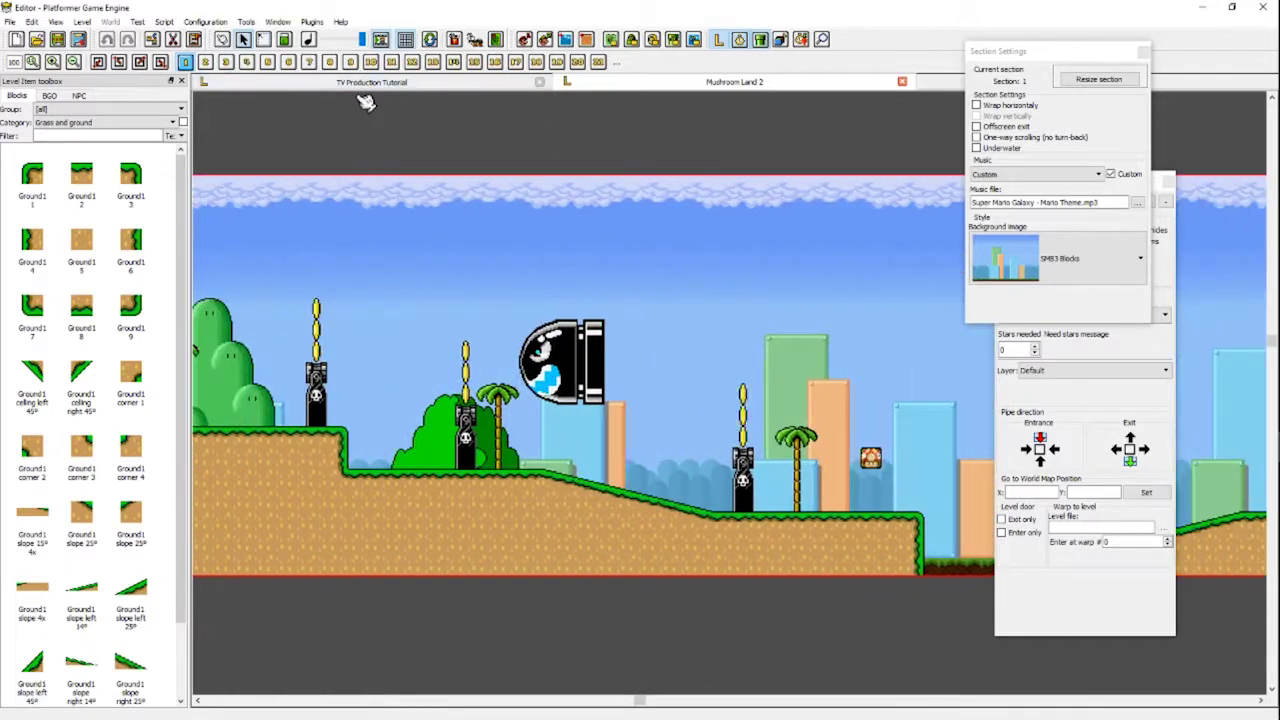
pyautogui.click(360, 84)
pyautogui.press('Left')
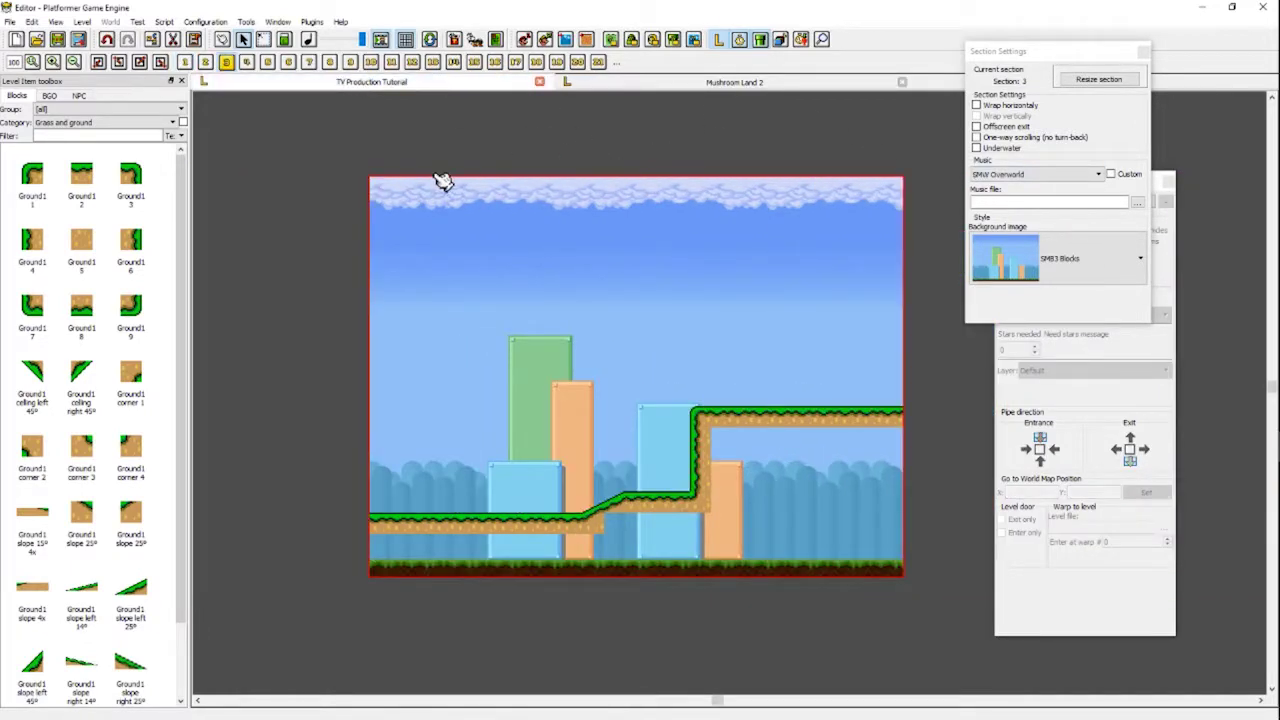
# - Start resizing section 3 and bring its right boundary into reach
pyautogui.click(1099, 80)
pyautogui.press('Down')
pyautogui.press('Right')
pyautogui.press('Up')
pyautogui.press('Left')
pyautogui.moveTo(563, 283)
pyautogui.mouseDown()
pyautogui.moveTo(657, 280)
pyautogui.moveTo(617, 357)
pyautogui.moveTo(569, 297)
pyautogui.mouseUp()
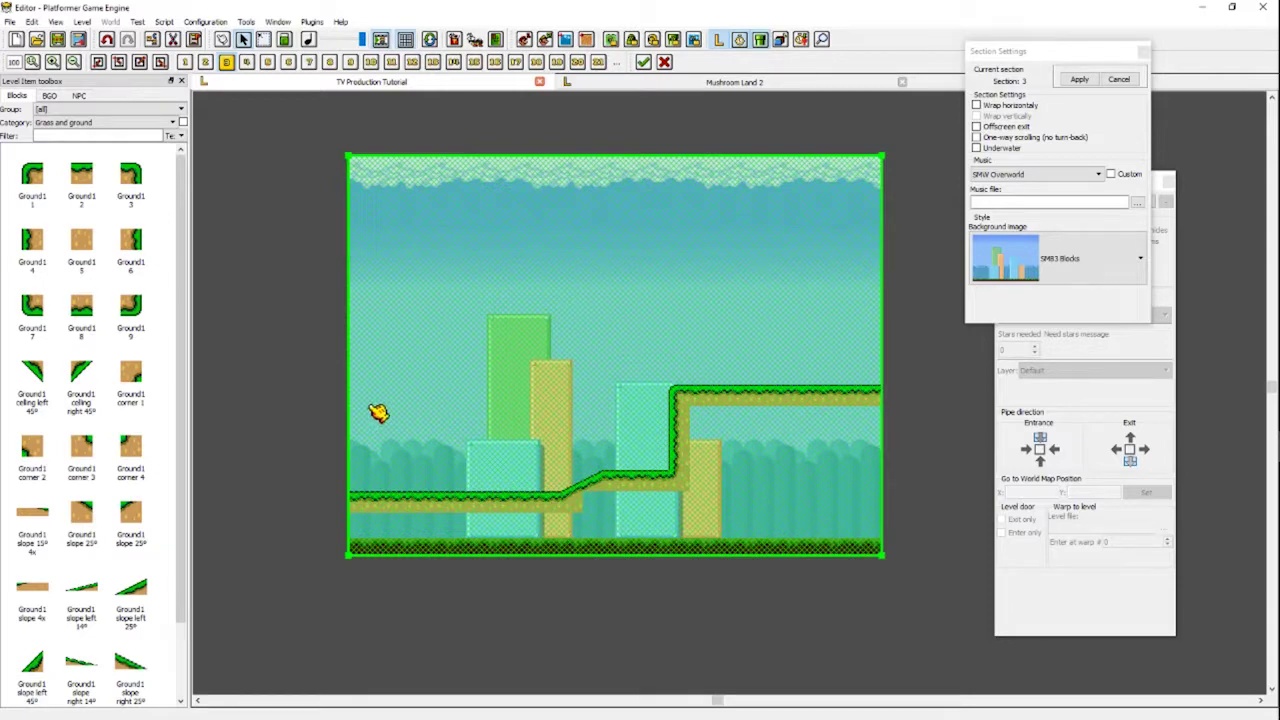
pyautogui.press('Down')
pyautogui.press('Left')
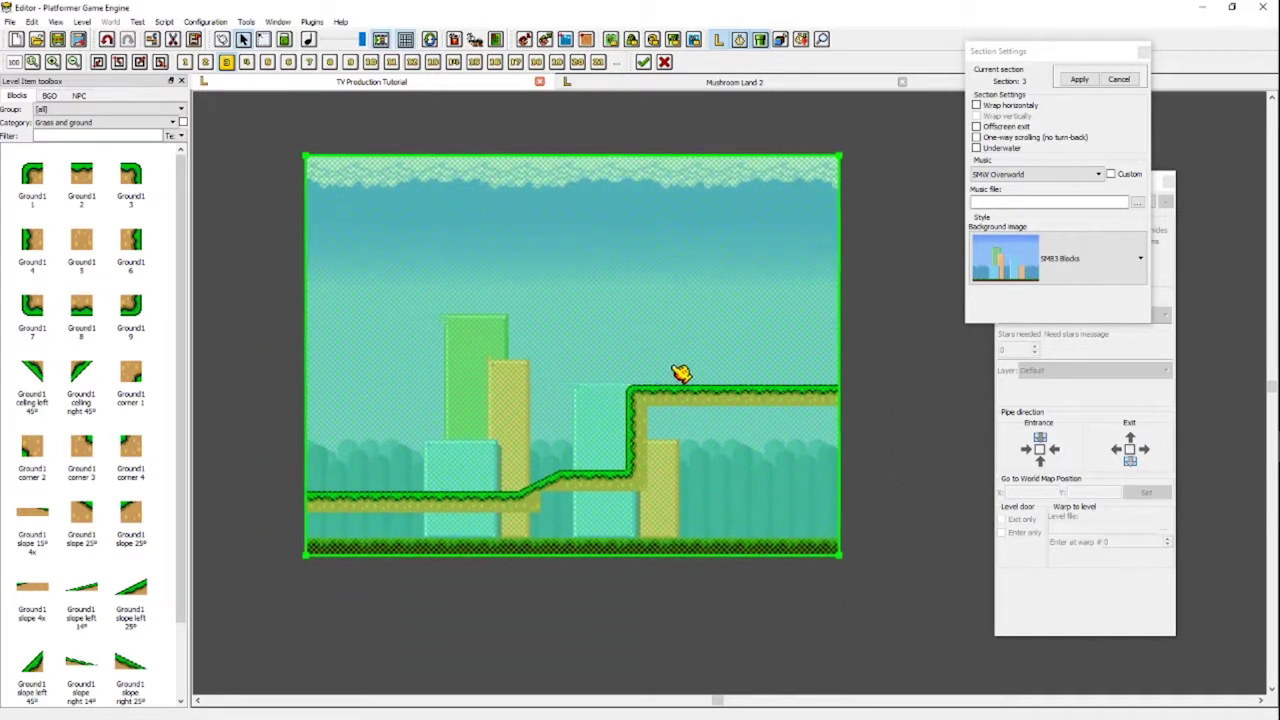
pyautogui.press('Right')
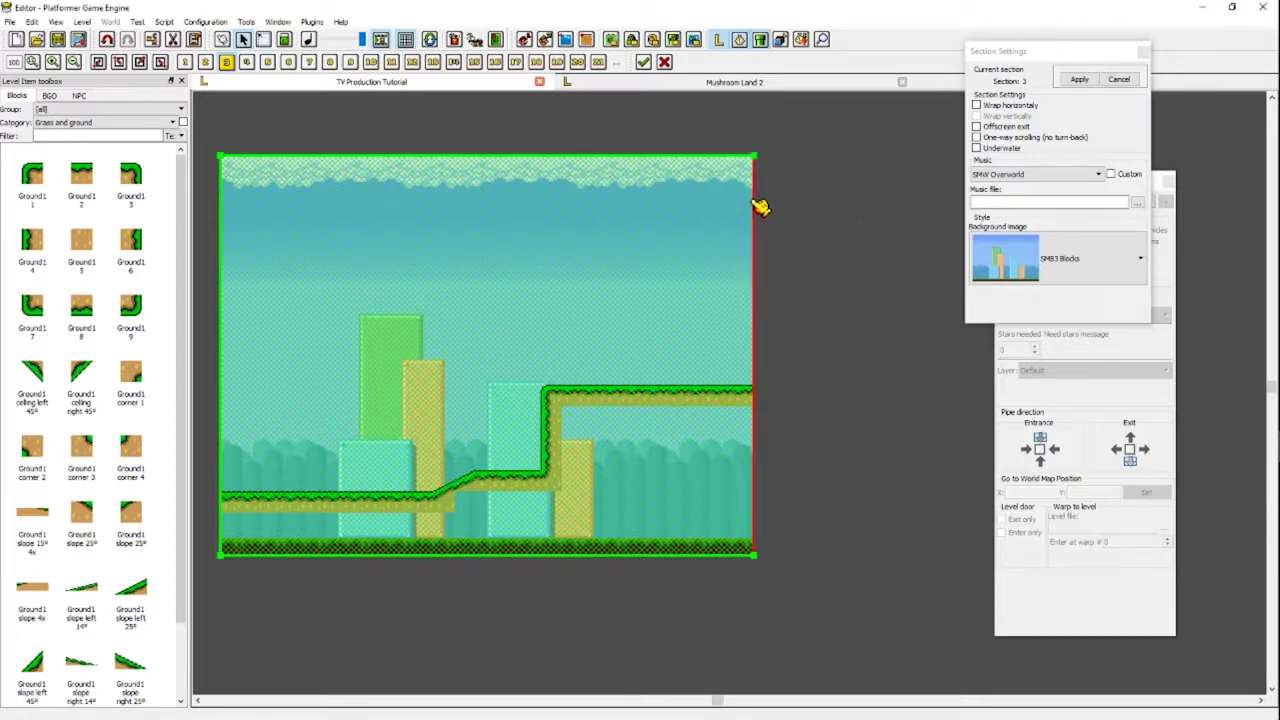
# - Examine the resizable boundaries on each side of section 3
pyautogui.moveTo(760, 207); pyautogui.dragTo(570, 286)
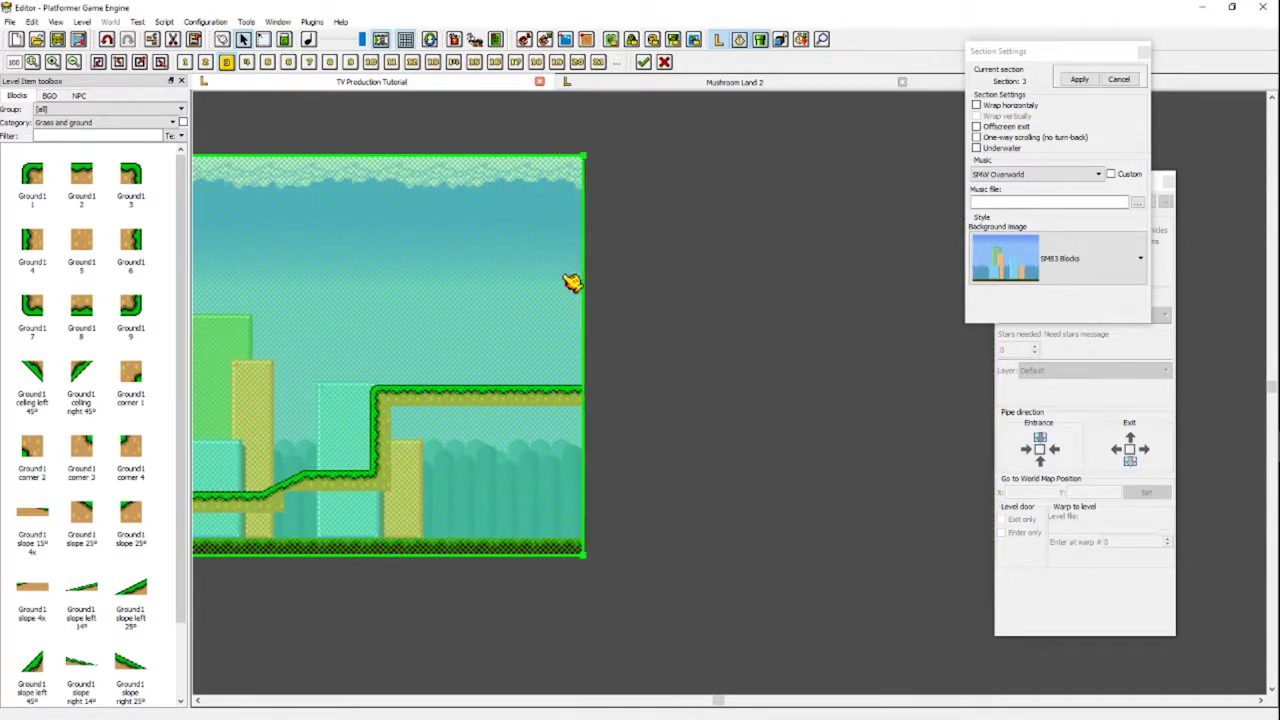
pyautogui.press('Left')
pyautogui.press('Up')
pyautogui.moveTo(623, 246); pyautogui.dragTo(674, 423)
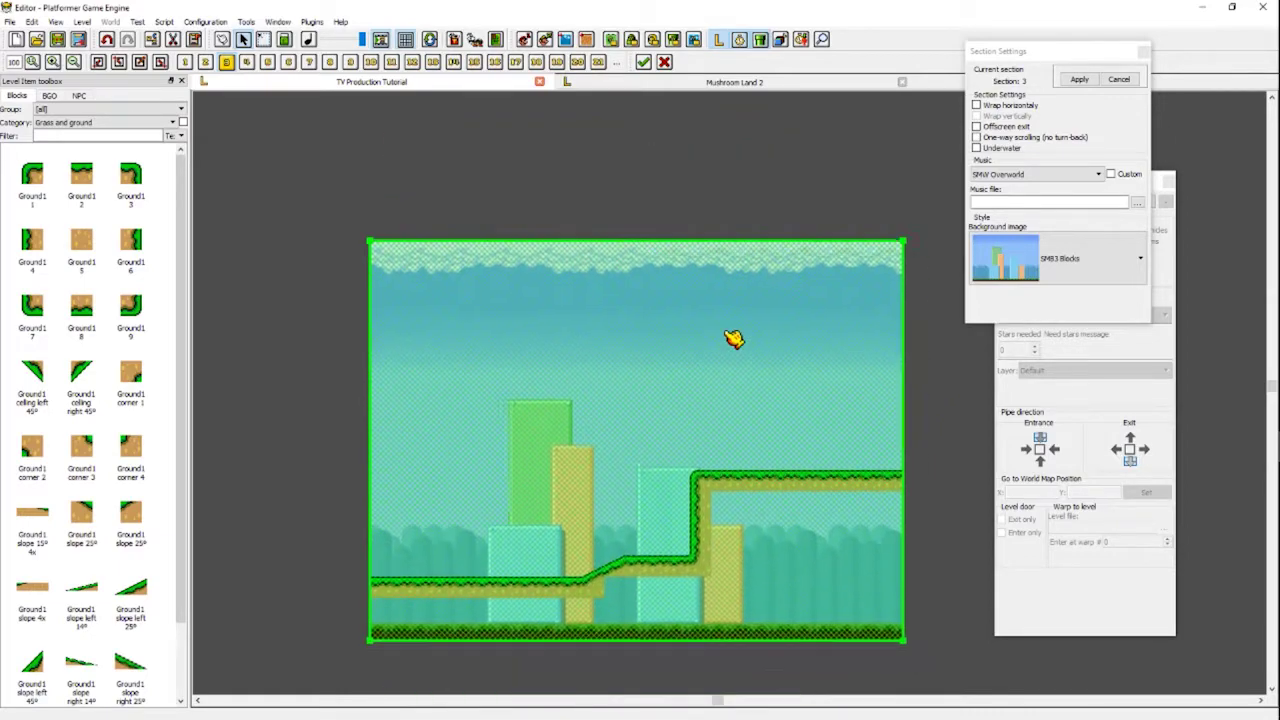
pyautogui.moveTo(710, 255); pyautogui.dragTo(648, 426)
pyautogui.press('Left')
pyautogui.press('Left')
pyautogui.press('Left')
pyautogui.press('Left')
pyautogui.press('Left')
pyautogui.press('Left')
pyautogui.press('Left')
pyautogui.press('Left')
pyautogui.press('Left')
pyautogui.press('Left')
pyautogui.press('Left')
pyautogui.press('Left')
pyautogui.press('Left')
pyautogui.press('Left')
pyautogui.press('Left')
pyautogui.press('Left')
pyautogui.press('Left')
pyautogui.press('Up')
pyautogui.press('Up')
pyautogui.press('Up')
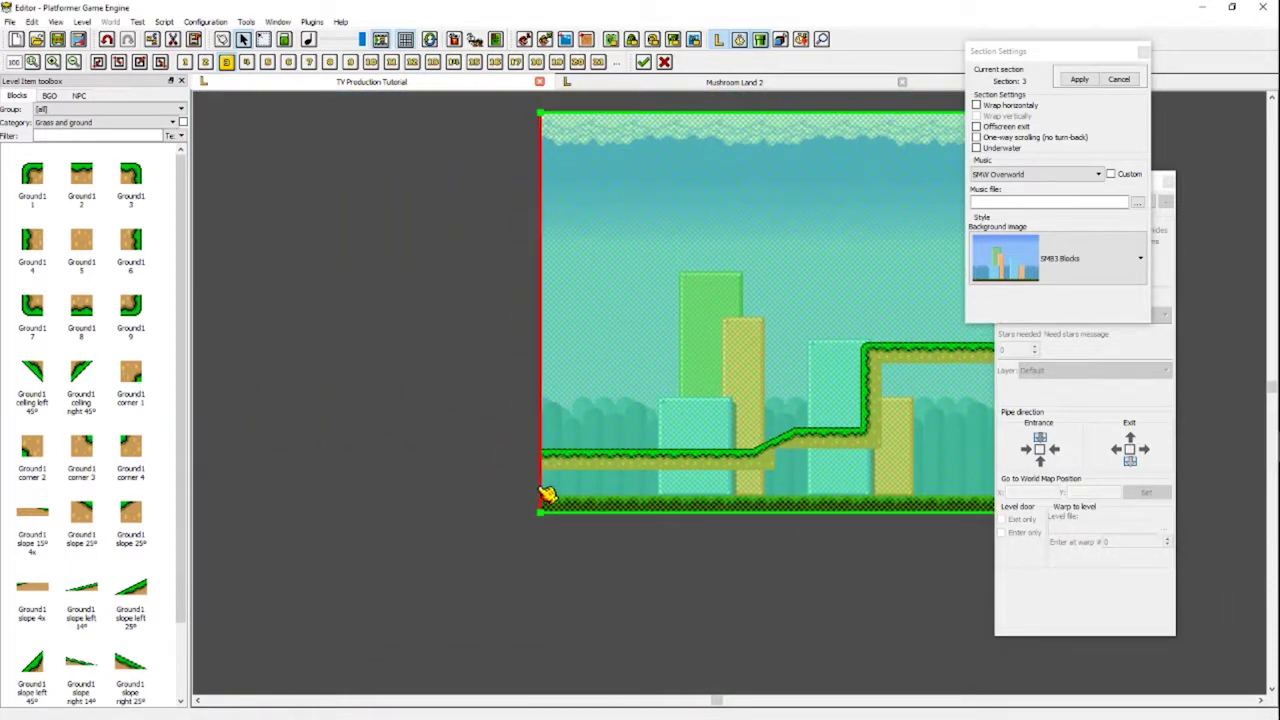
# - Extend section 3's right boundary outward to more than double the section's width and apply the new size
pyautogui.moveTo(541, 513); pyautogui.dragTo(677, 430)
pyautogui.press('Right')
pyautogui.press('Right')
pyautogui.press('Right')
pyautogui.press('Right')
pyautogui.press('Right')
pyautogui.press('Right')
pyautogui.press('Right')
pyautogui.press('Right')
pyautogui.press('Right')
pyautogui.press('Right')
pyautogui.press('Right')
pyautogui.press('Right')
pyautogui.press('Right')
pyautogui.press('Right')
pyautogui.press('Right')
pyautogui.press('Right')
pyautogui.press('Up')
pyautogui.press('Up')
pyautogui.press('Up')
pyautogui.press('Up')
pyautogui.press('Left')
pyautogui.press('Left')
pyautogui.press('Left')
pyautogui.press('Left')
pyautogui.moveTo(828, 357); pyautogui.dragTo(947, 308)
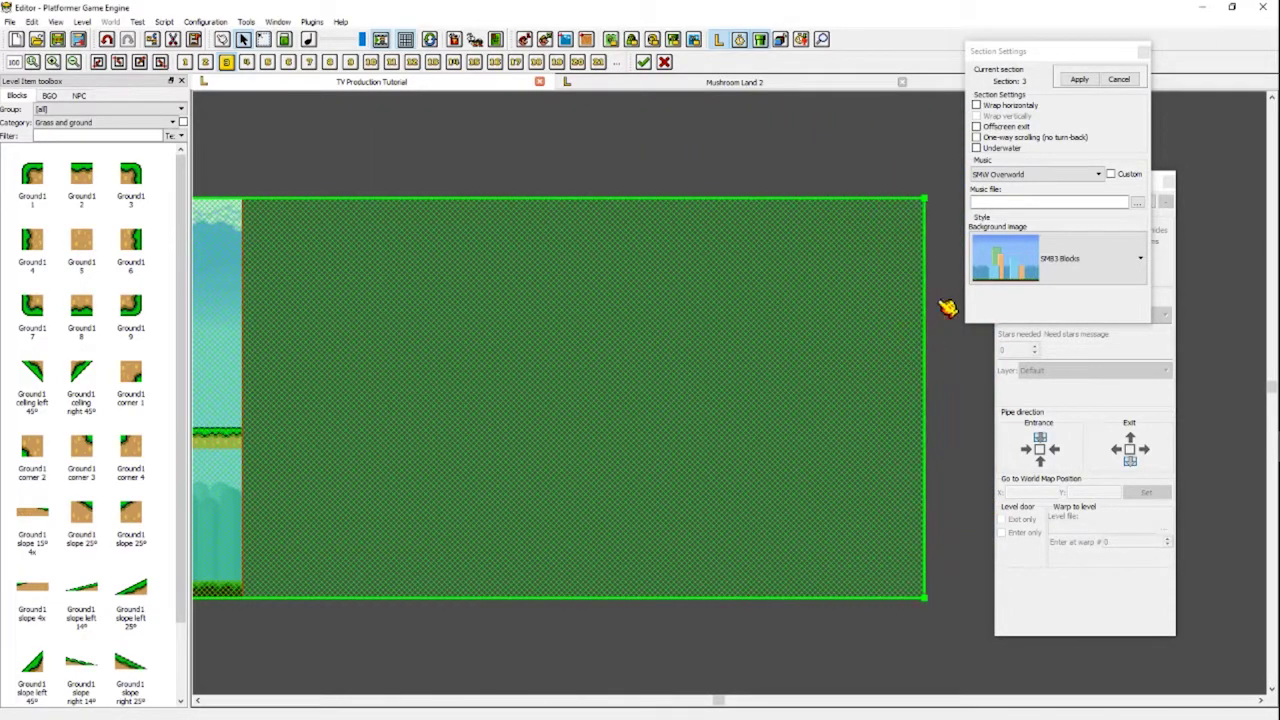
pyautogui.click(1079, 79)
# - Extend the raised ground with Ground1 2 blocks and close its end with a Ground1 3 corner and Ground1 6 blocks down to the section's floor
pyautogui.scroll(-2, 672, 140)
pyautogui.hscroll(-5, 662, 155)
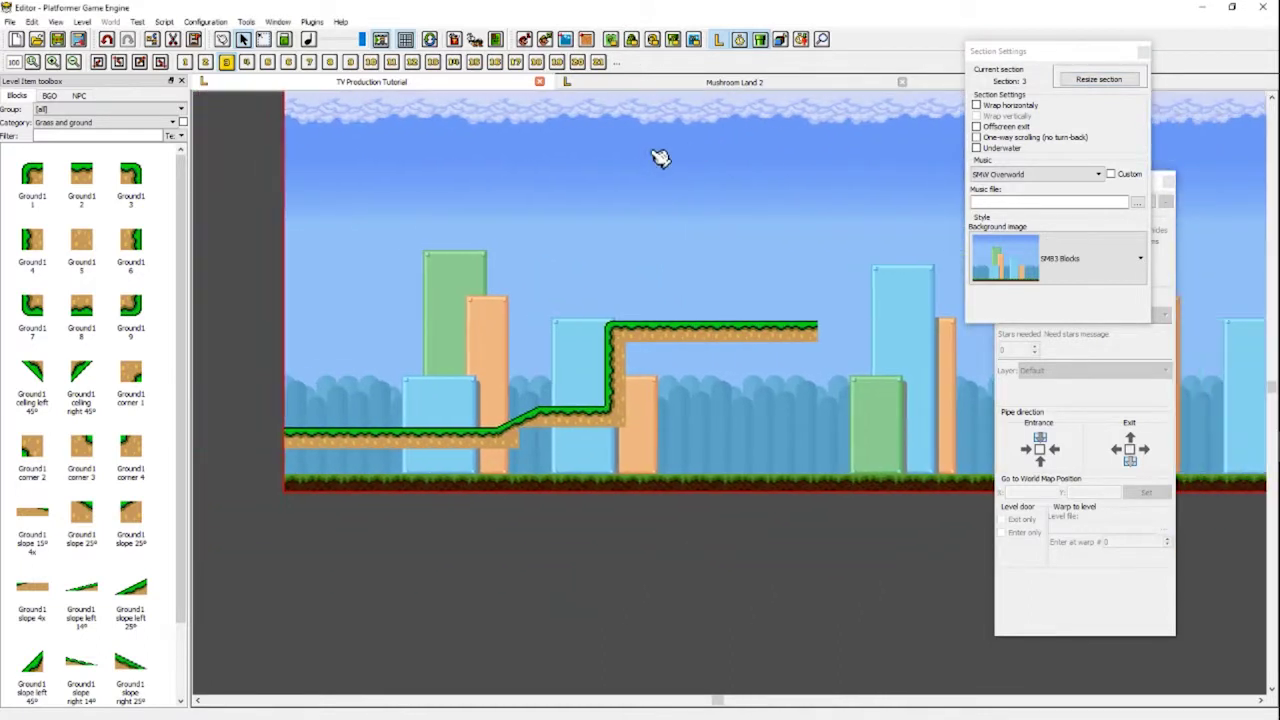
pyautogui.hscroll(3, 610, 180)
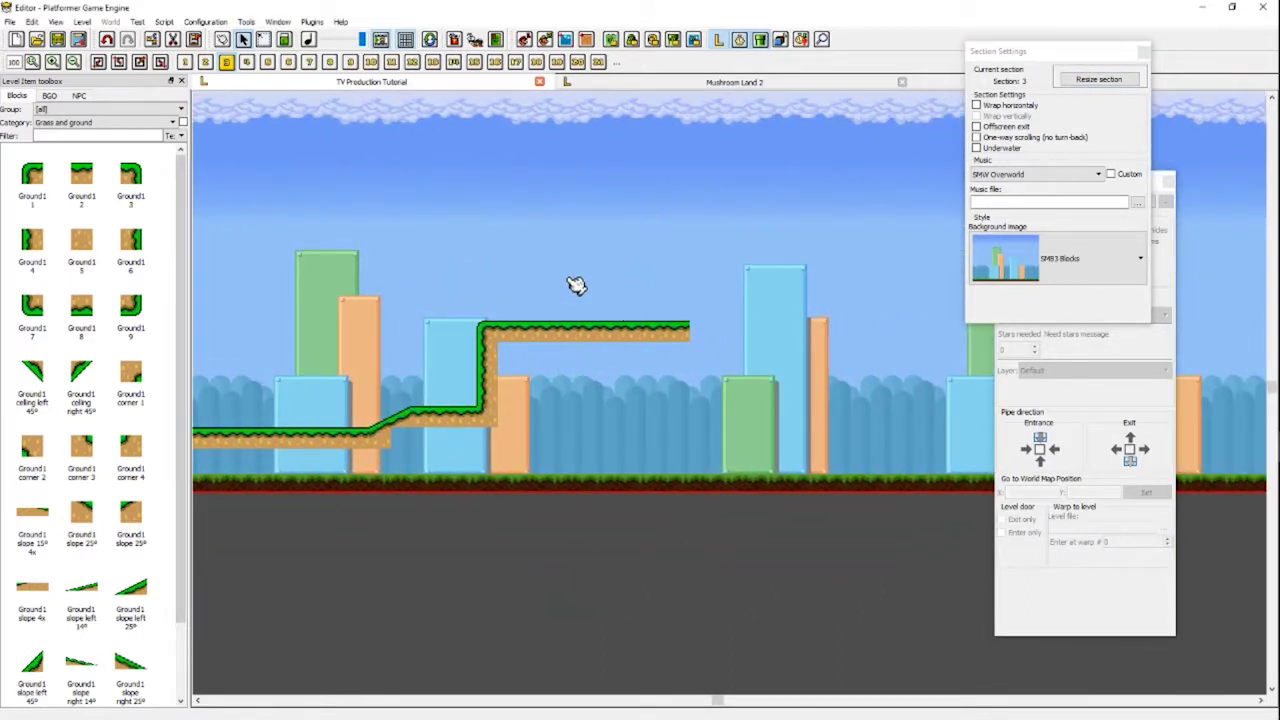
pyautogui.scroll(2, 286, 200)
pyautogui.hscroll(-3, 342, 224)
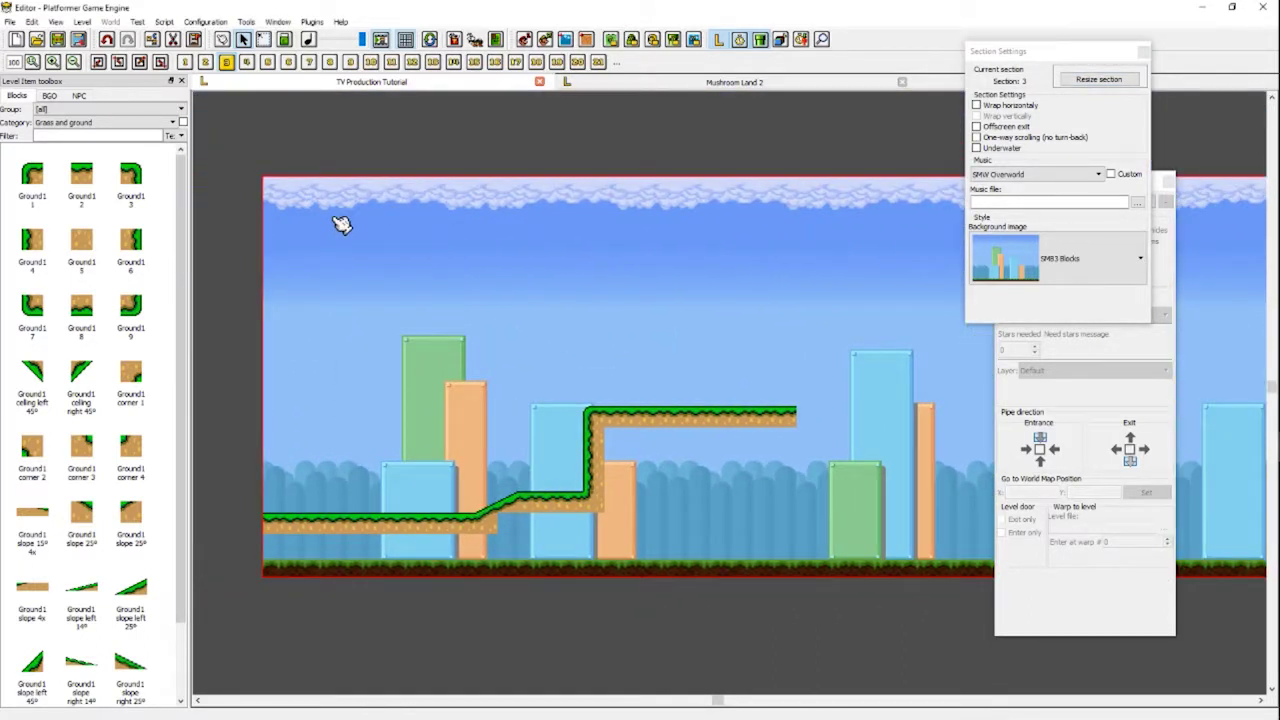
pyautogui.press('Right')
pyautogui.click(82, 180)
pyautogui.moveTo(637, 417); pyautogui.dragTo(701, 417)
pyautogui.click(131, 180)
pyautogui.click(654, 354)
pyautogui.click(131, 245)
pyautogui.moveTo(654, 376); pyautogui.dragTo(654, 505)
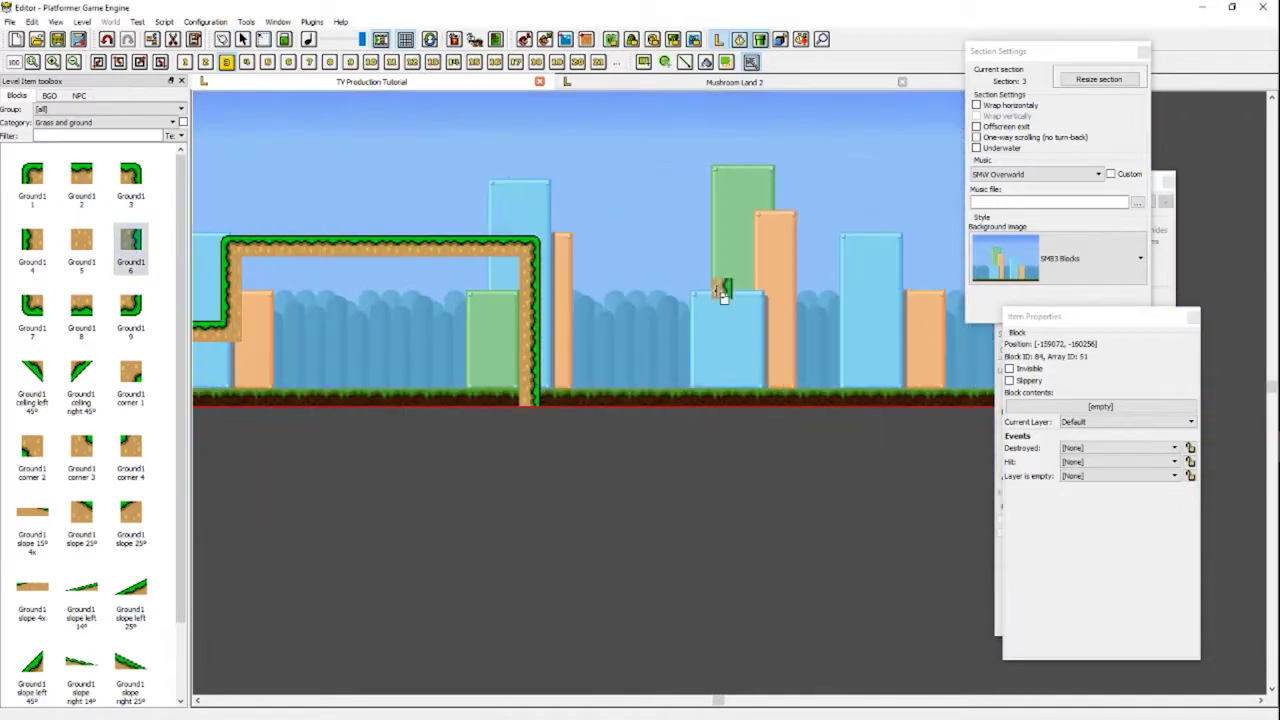
# - Build a separate low platform past the gap from Ground1 1, 2, 3, 4 and 6 blocks, and fill its inside with Ground1 5
pyautogui.click(32, 180)
pyautogui.click(466, 332)
pyautogui.click(32, 245)
pyautogui.moveTo(466, 354); pyautogui.dragTo(467, 397)
pyautogui.click(82, 180)
pyautogui.click(131, 180)
pyautogui.click(131, 245)
pyautogui.moveTo(508, 354); pyautogui.dragTo(506, 398)
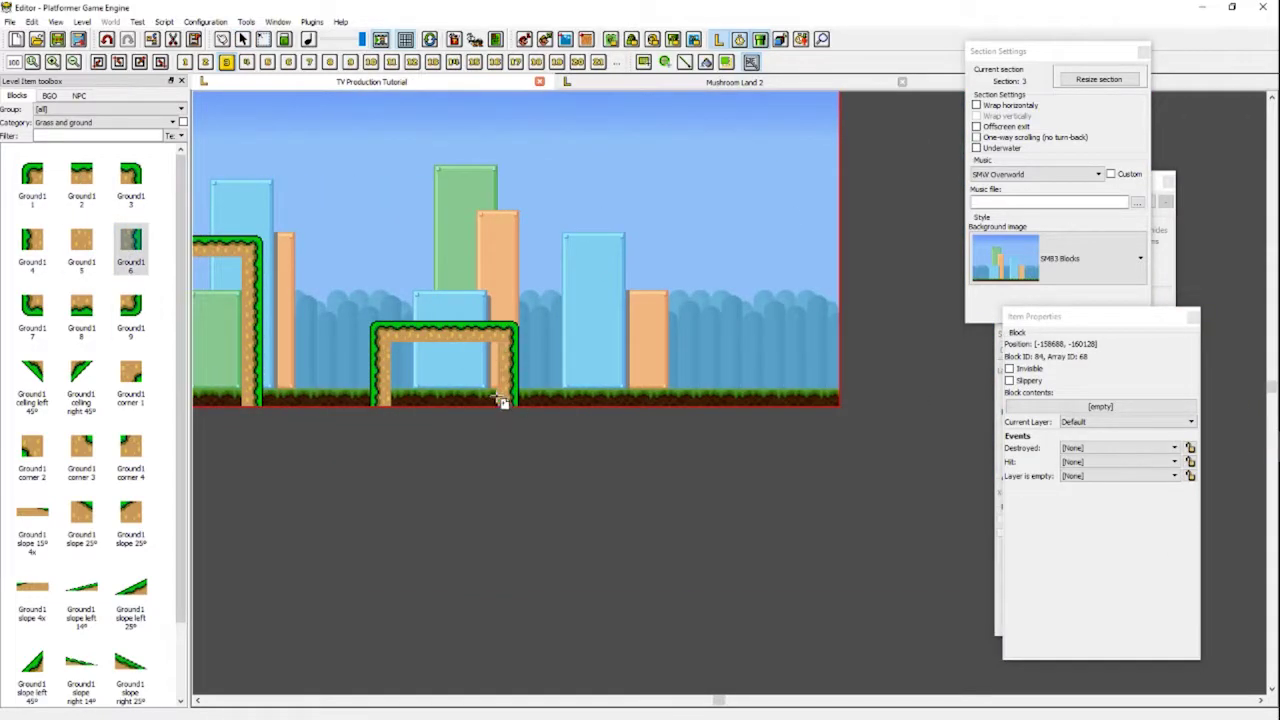
pyautogui.click(82, 245)
pyautogui.moveTo(424, 366); pyautogui.dragTo(487, 396)
# - Build a taller platform ending at the section's right edge, with a Ground1 2 surface, a Ground1 1 corner and a Ground1 4 wall
pyautogui.click(82, 180)
pyautogui.click(32, 180)
pyautogui.moveTo(829, 245)
pyautogui.mouseDown()
pyautogui.moveTo(656, 245)
pyautogui.moveTo(634, 397)
pyautogui.mouseUp()
pyautogui.click(635, 245)
pyautogui.click(32, 245)
# - Try filling the hollow under the first raised platform by hand with Ground1 5 blocks, and undo the strokes
pyautogui.hscroll(-6, 428, 305)
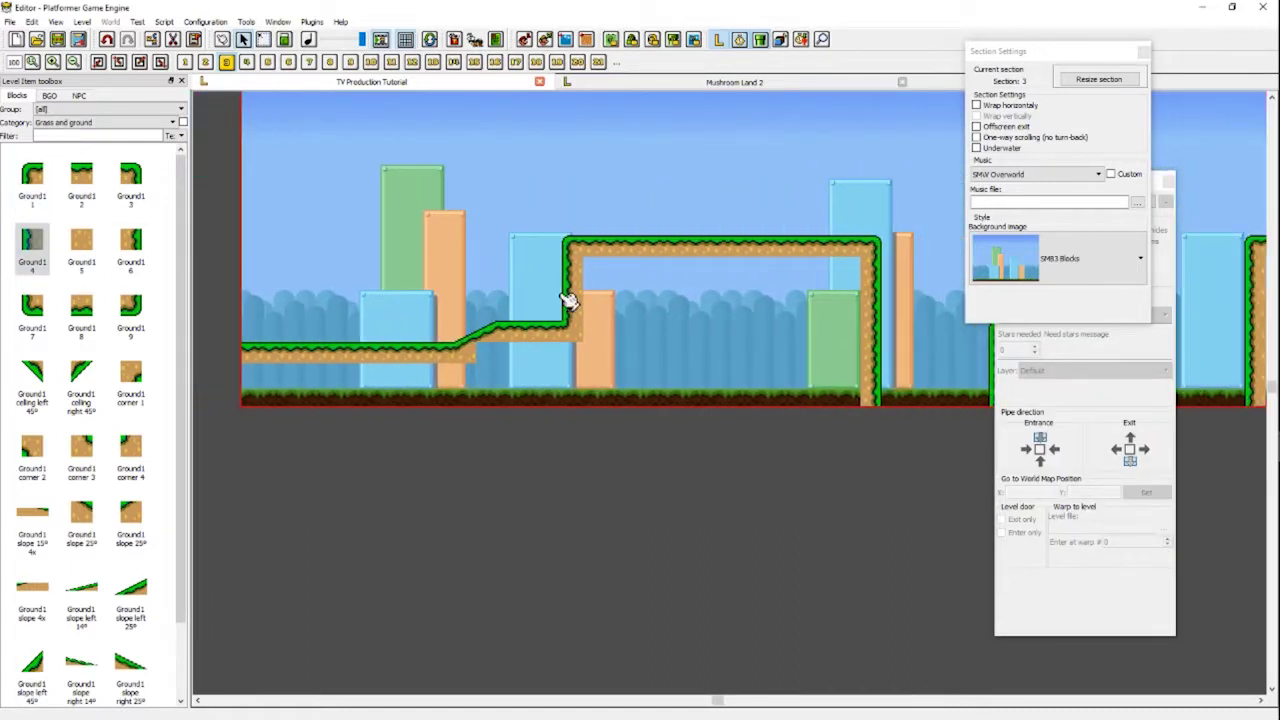
pyautogui.click(81, 241)
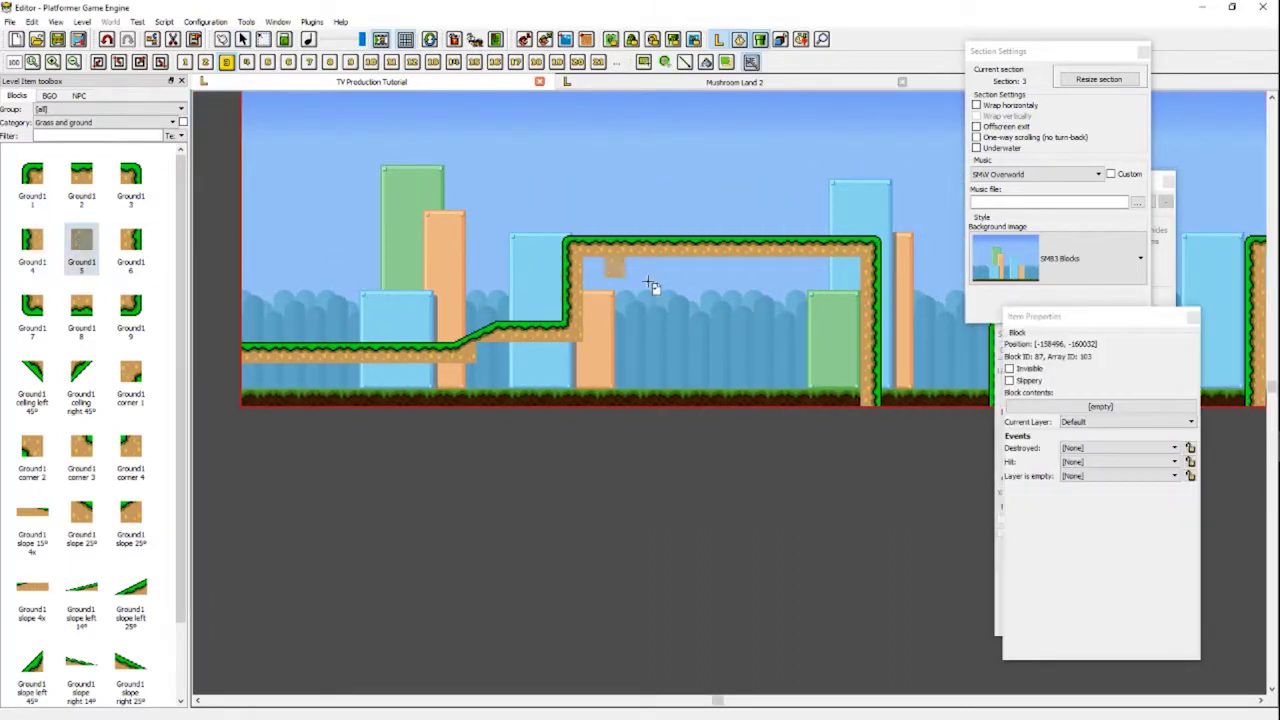
pyautogui.moveTo(609, 280); pyautogui.dragTo(789, 325)
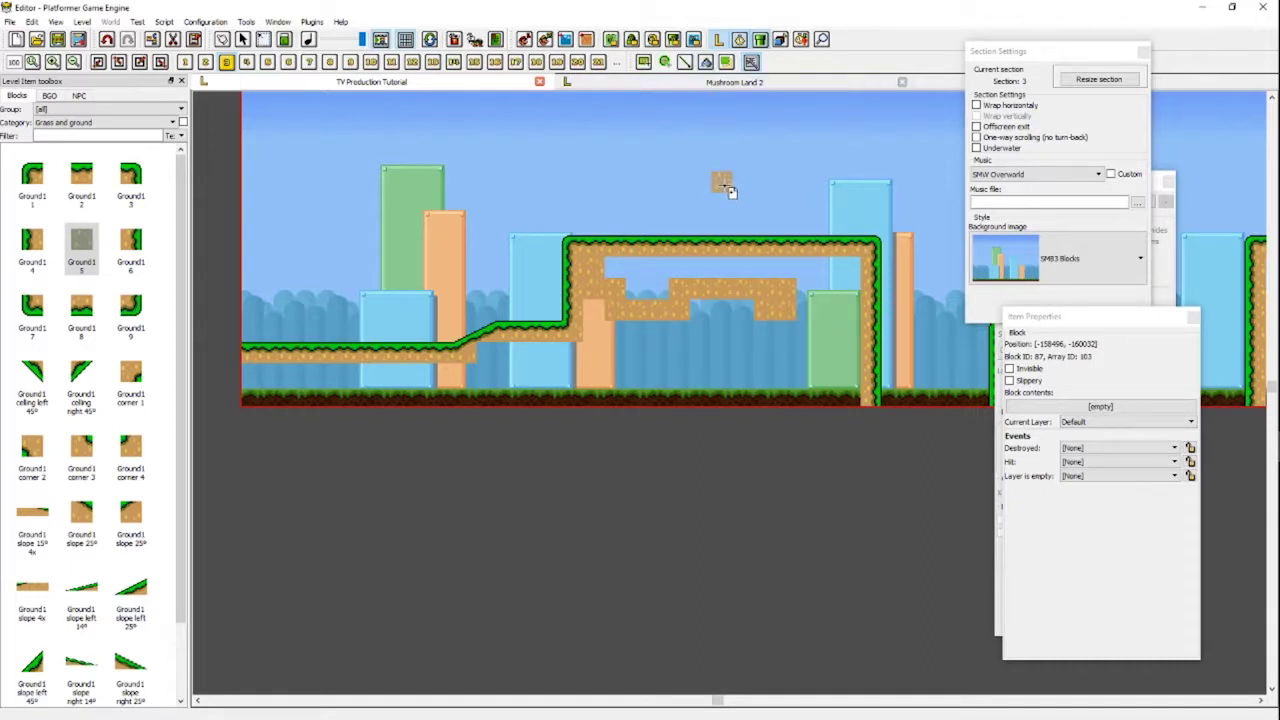
pyautogui.hotkey('ctrl', 'z')
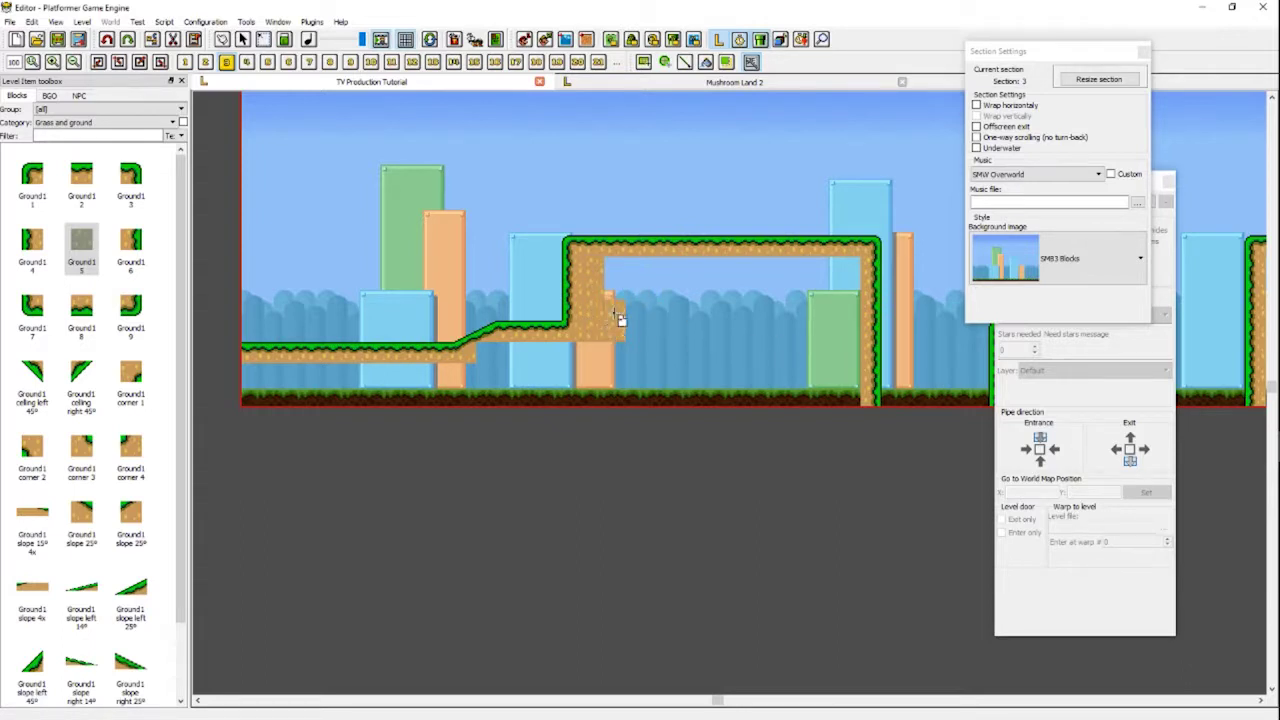
pyautogui.hotkey('ctrl', 'z')
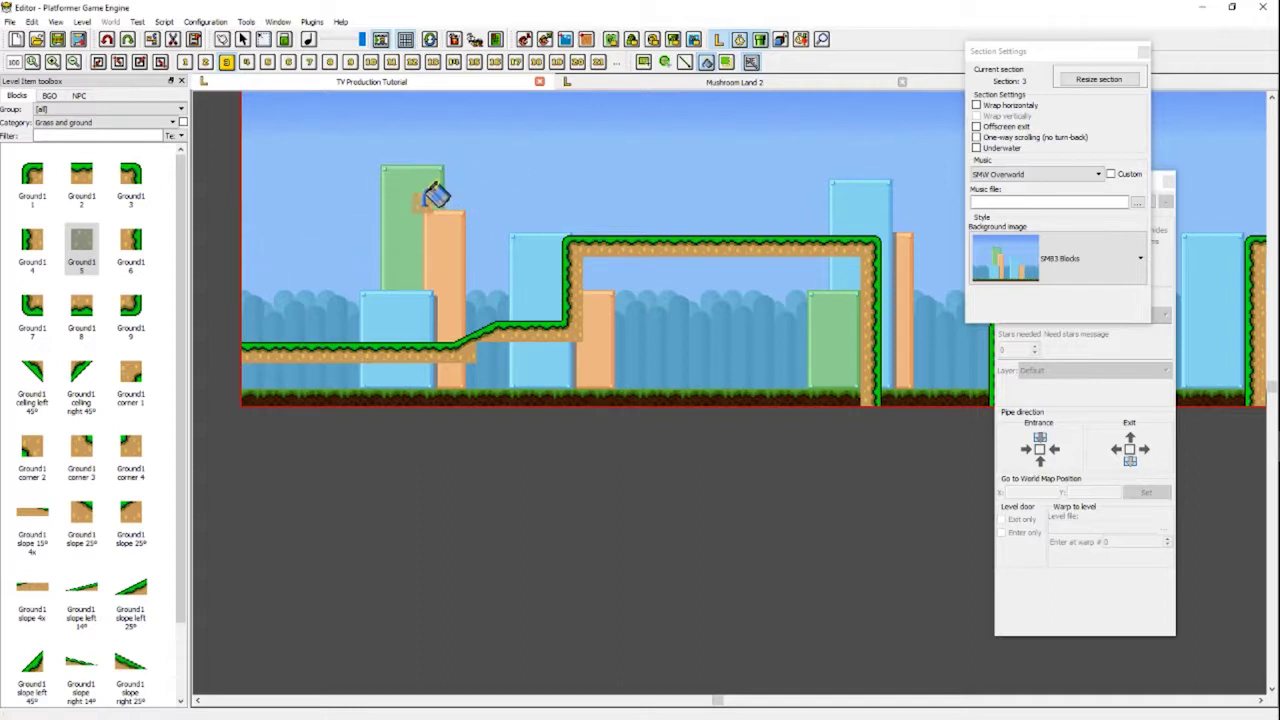
# - Flood fill the enclosed hollow beneath the first stretch of ground with Ground1 5 blocks, and undo the fill
pyautogui.click(718, 286)
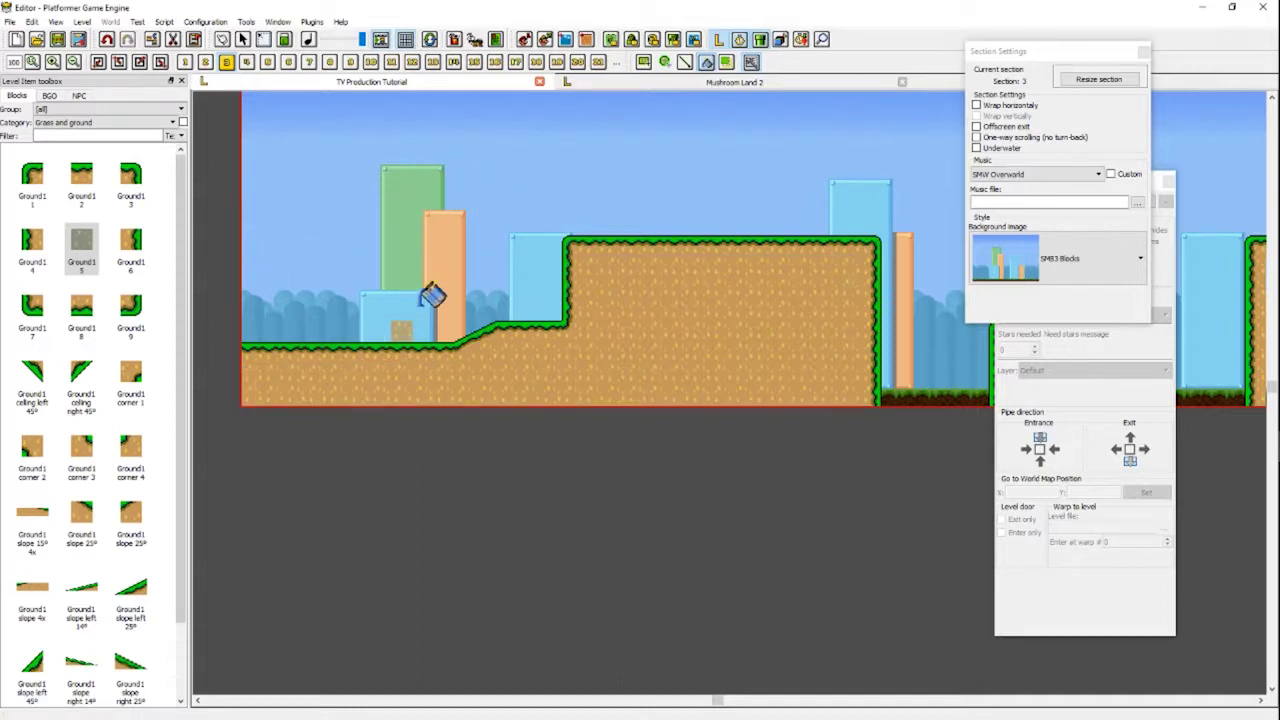
pyautogui.press('Escape')
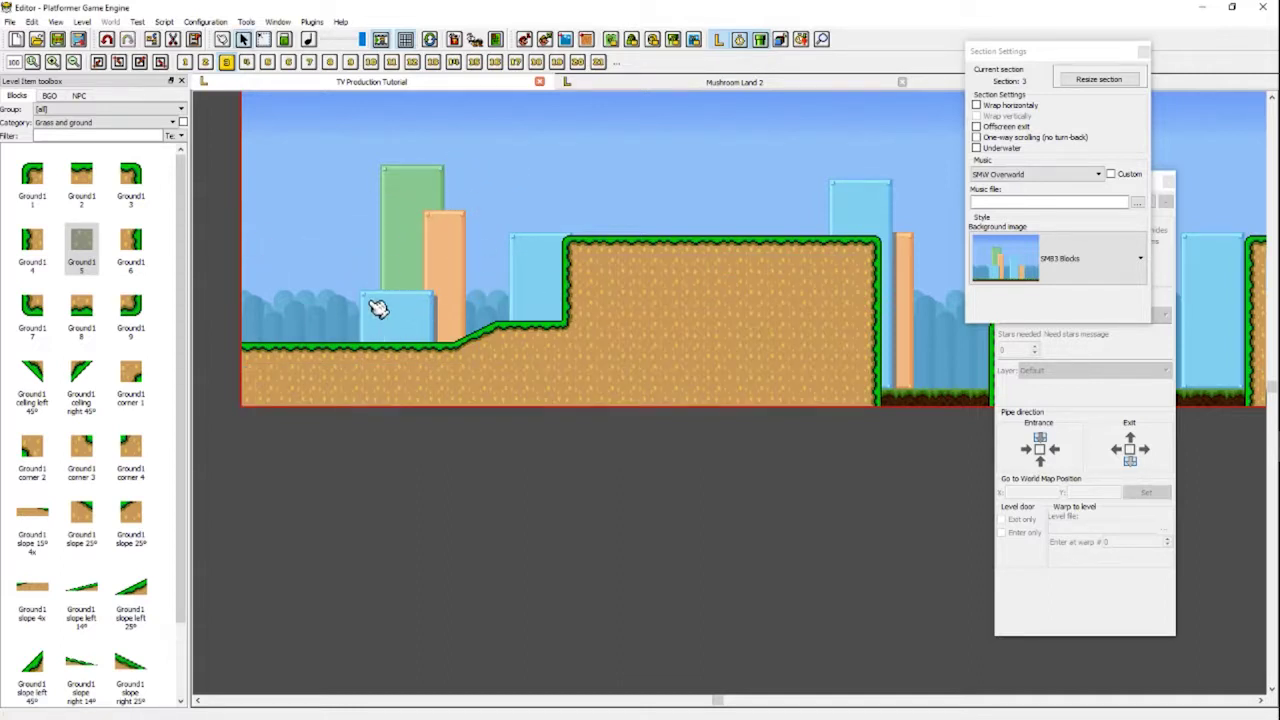
pyautogui.hotkey('ctrl', 'z')
# - Delete one surface block from the flat lower ground near the section's start to open a gap
pyautogui.click(323, 355)
pyautogui.press('Delete')
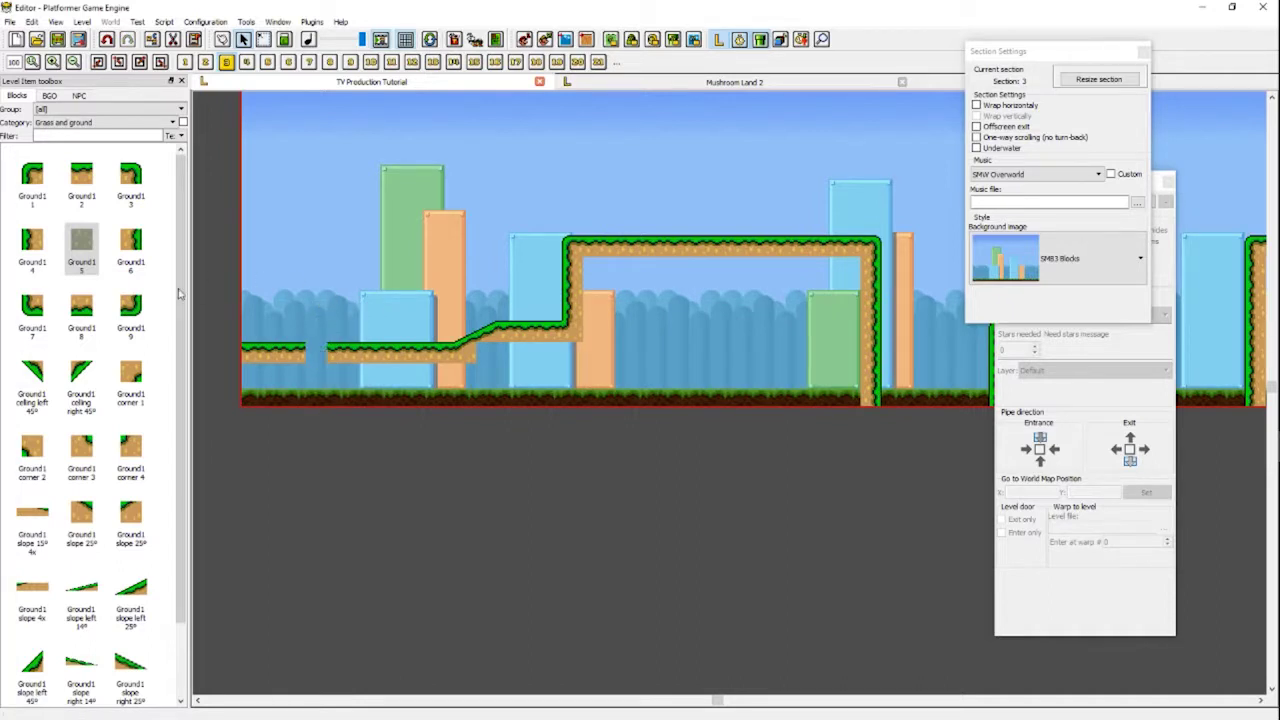
# - Flood fill under the raised platform with Ground1 5 while the ground outline is open, inspect the spread and undo the fill
pyautogui.click(82, 240)
pyautogui.click(690, 313)
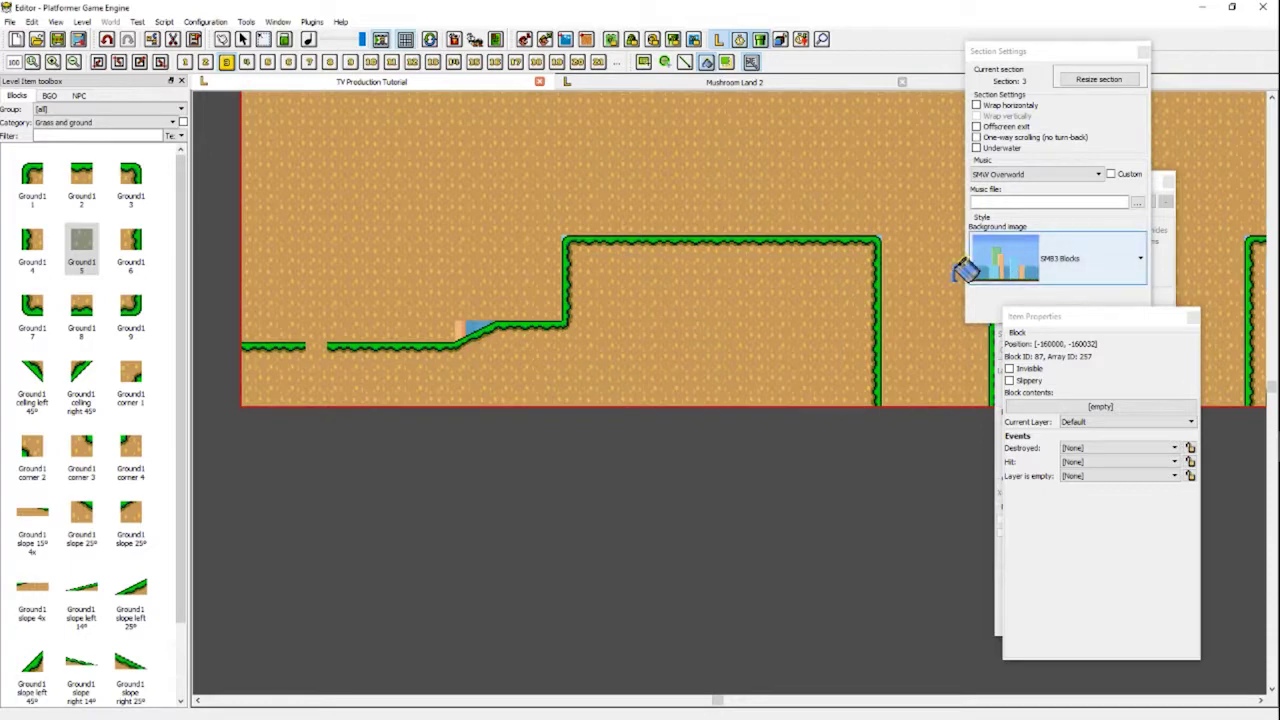
pyautogui.press('Right')
pyautogui.press('Up')
pyautogui.hscroll(-5, 663, 214)
pyautogui.scroll(-3, 674, 232)
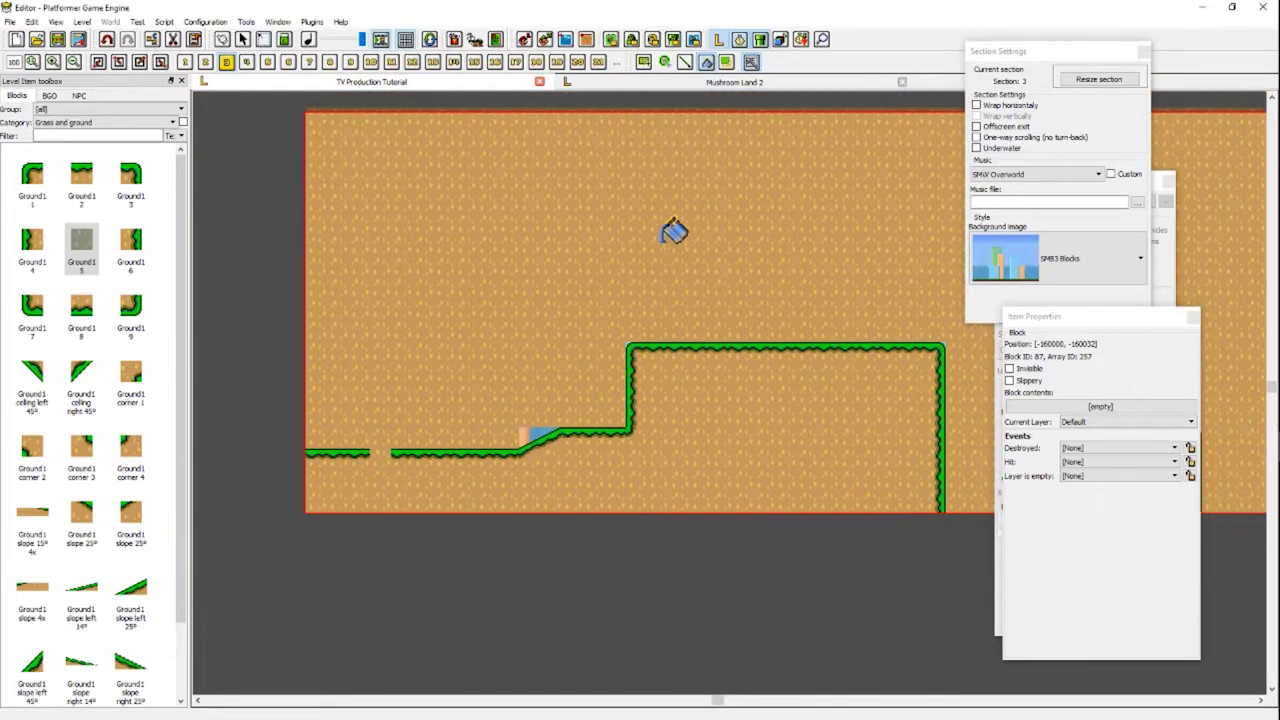
pyautogui.hotkey('ctrl', 'z')
pyautogui.press('Escape')
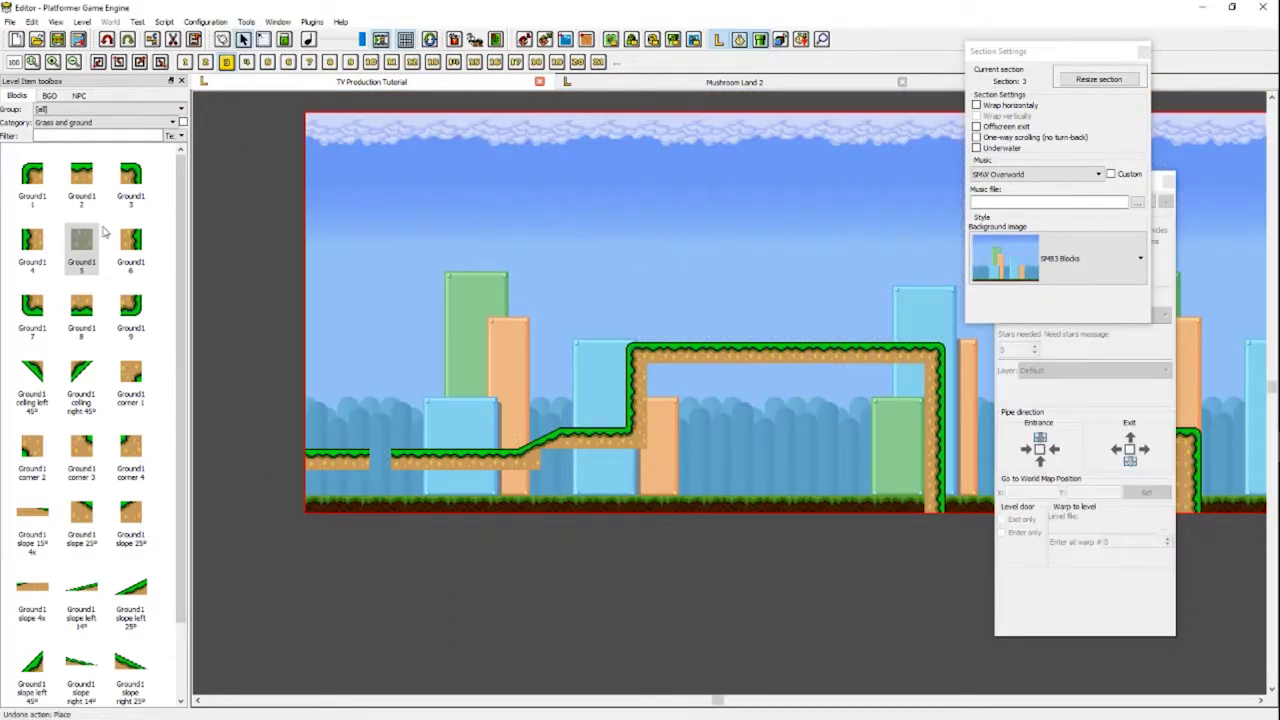